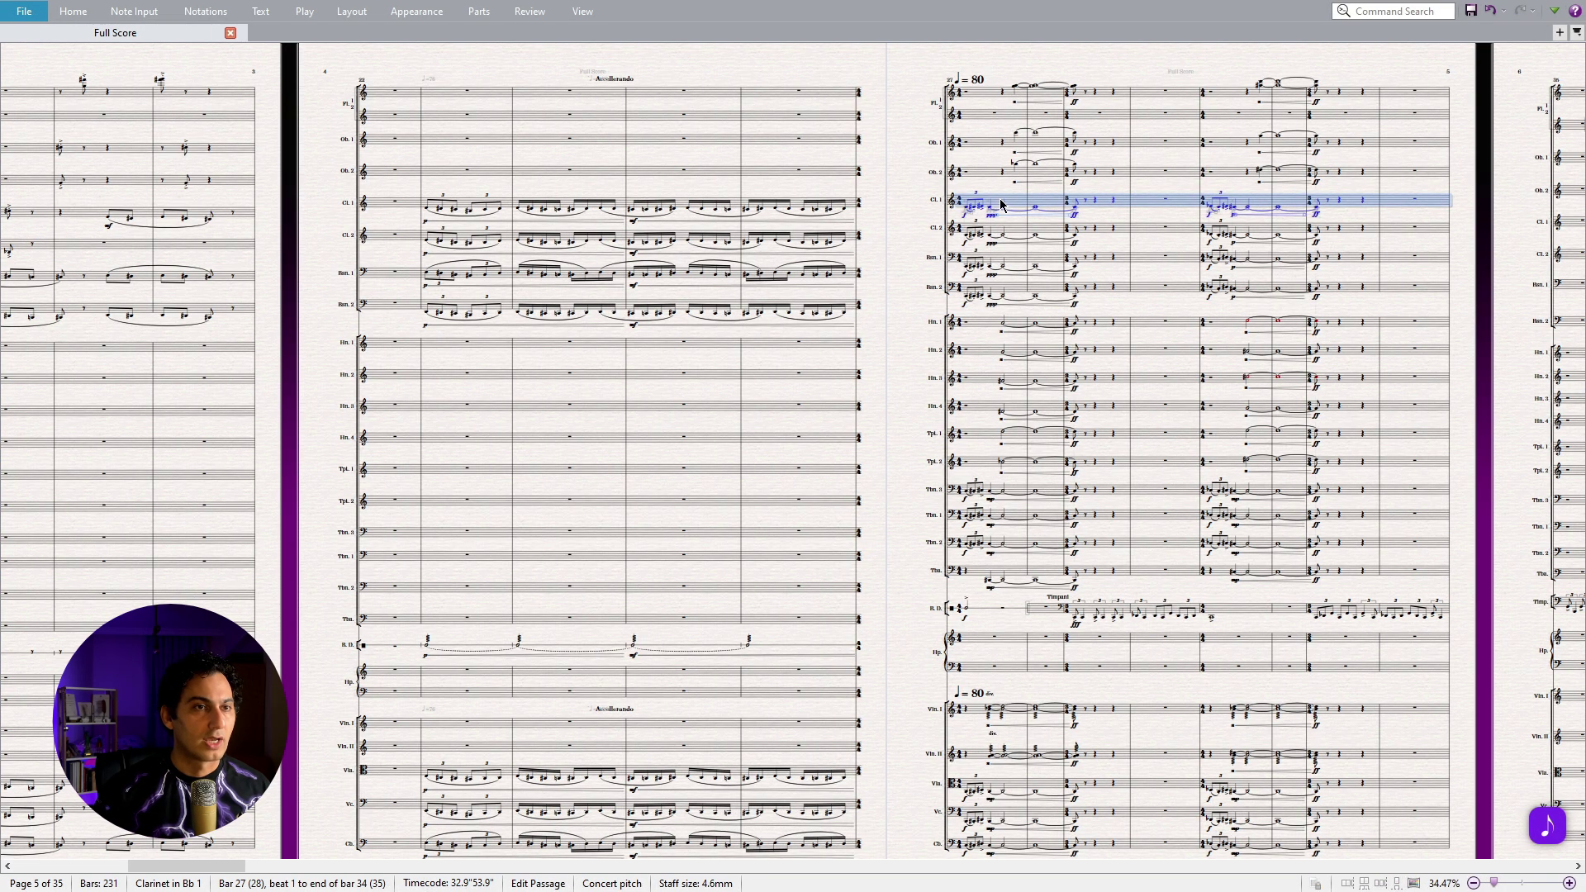
# Step: Open the Cl. 1 passage in the piano roll and draw a wavy modulation curve across bars 27–33
pyautogui.hotkey('ctrl', 'shift', 'alt', 'p')
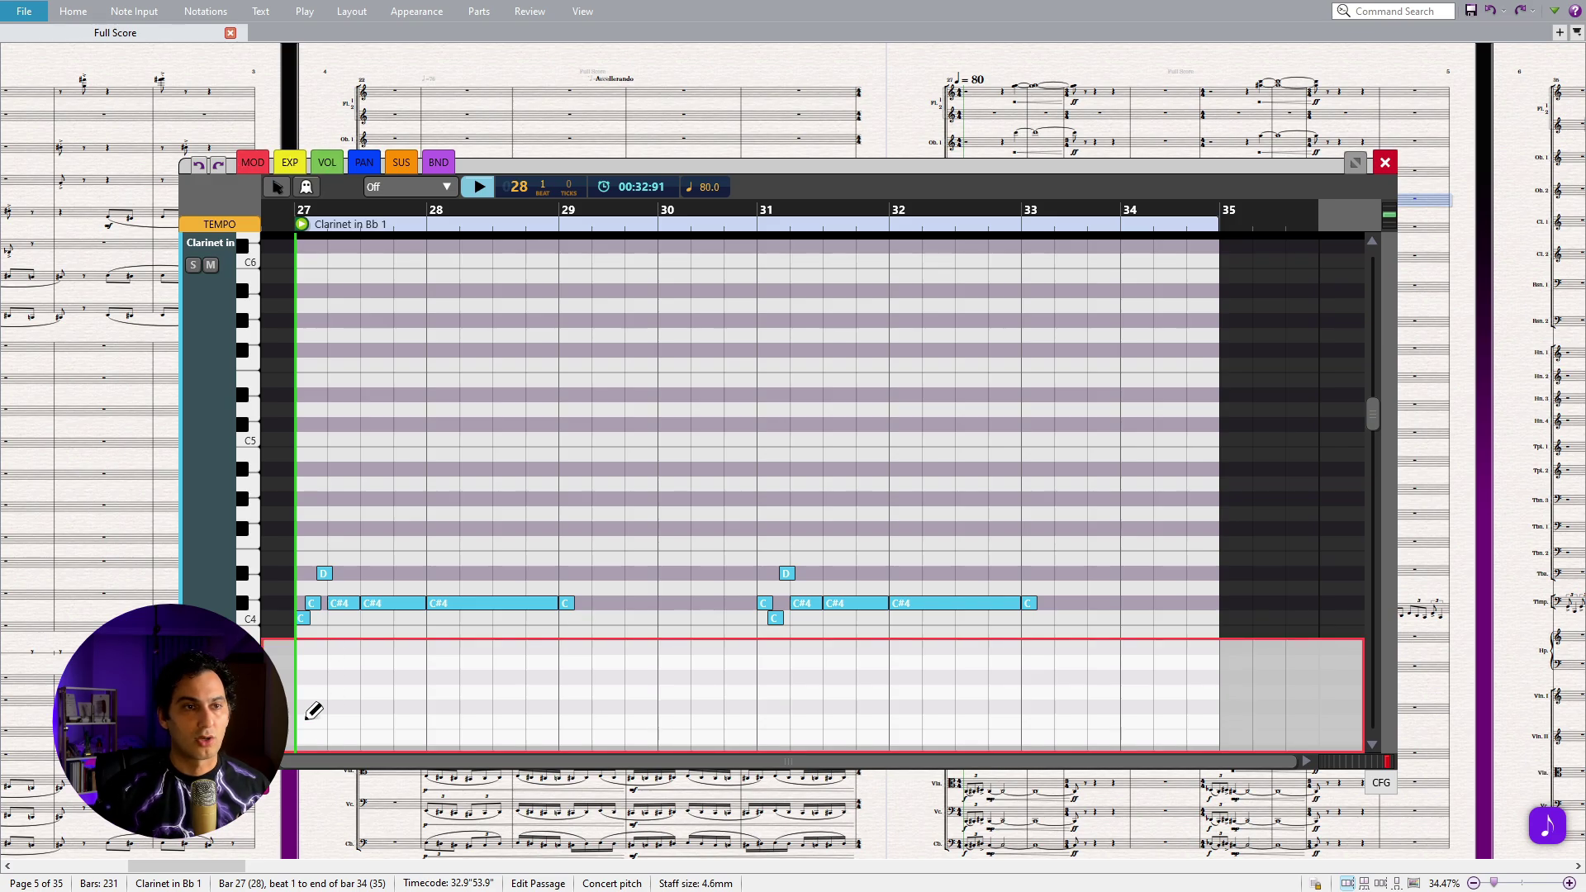
pyautogui.moveTo(302, 704)
pyautogui.mouseDown()
pyautogui.moveTo(442, 670)
pyautogui.moveTo(631, 667)
pyautogui.moveTo(1013, 718)
pyautogui.mouseUp()
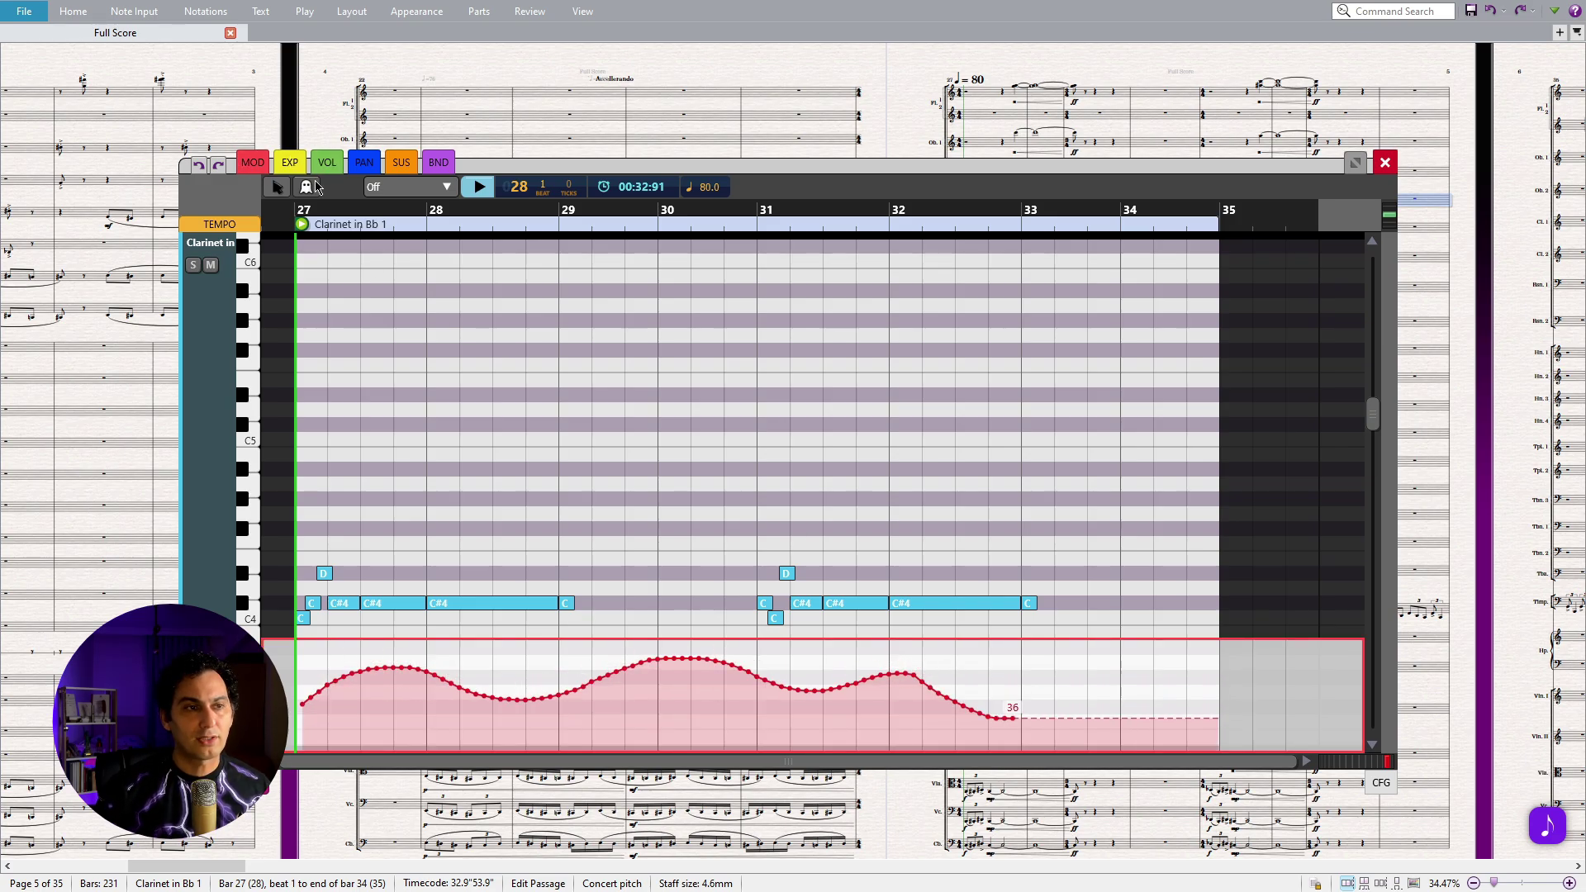
pyautogui.click(290, 162)
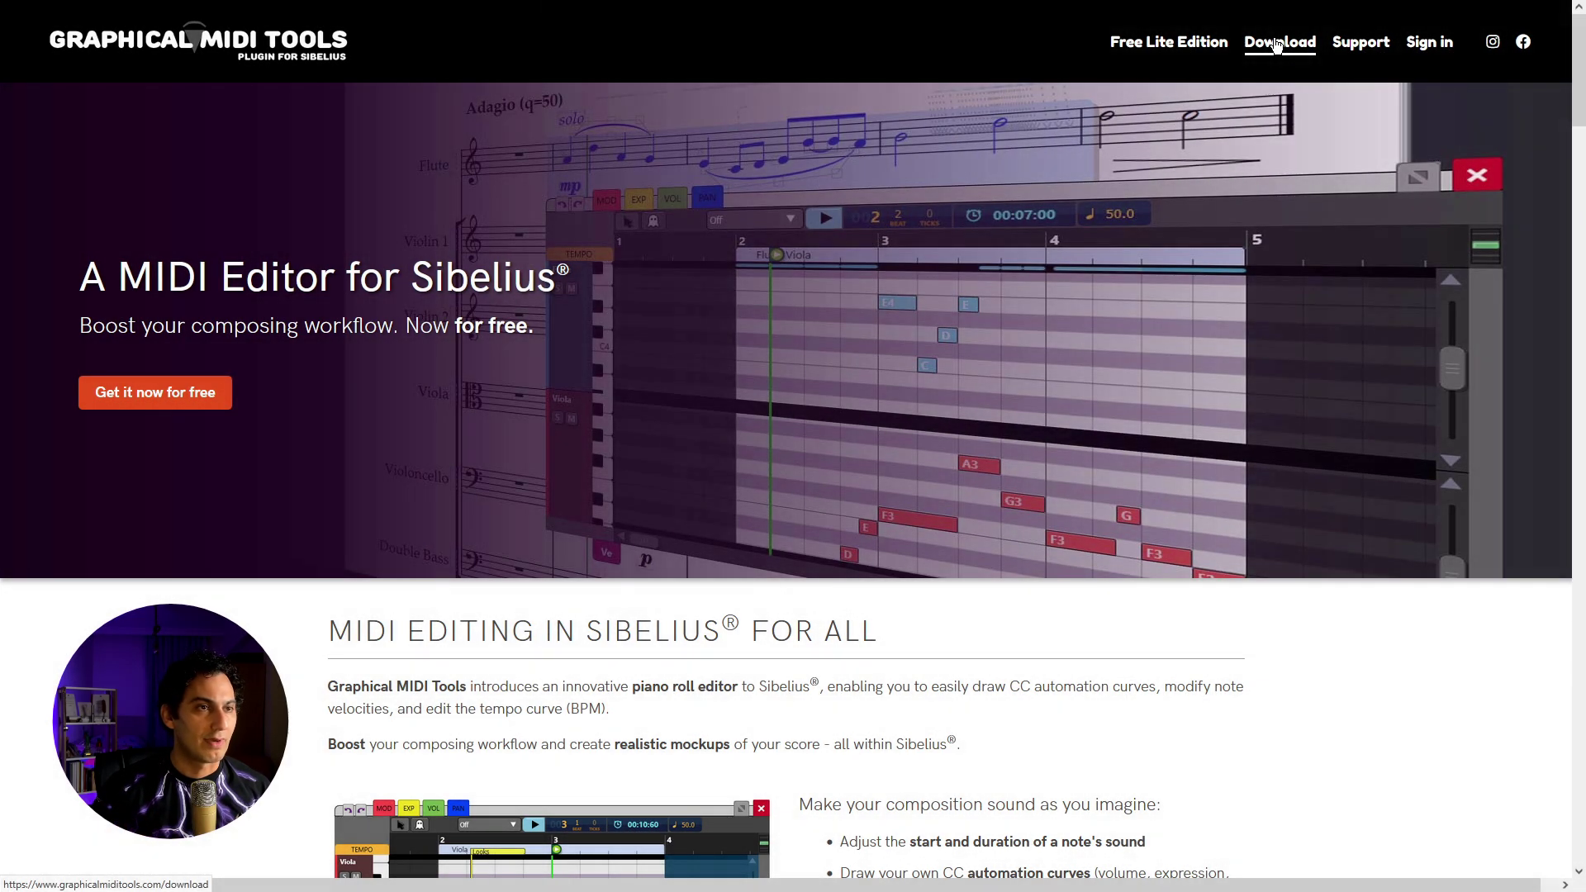
# Step: Download the Graphical MIDI Tools Windows installer and install it, accepting the licence, through to Finish
pyautogui.click(1277, 47)
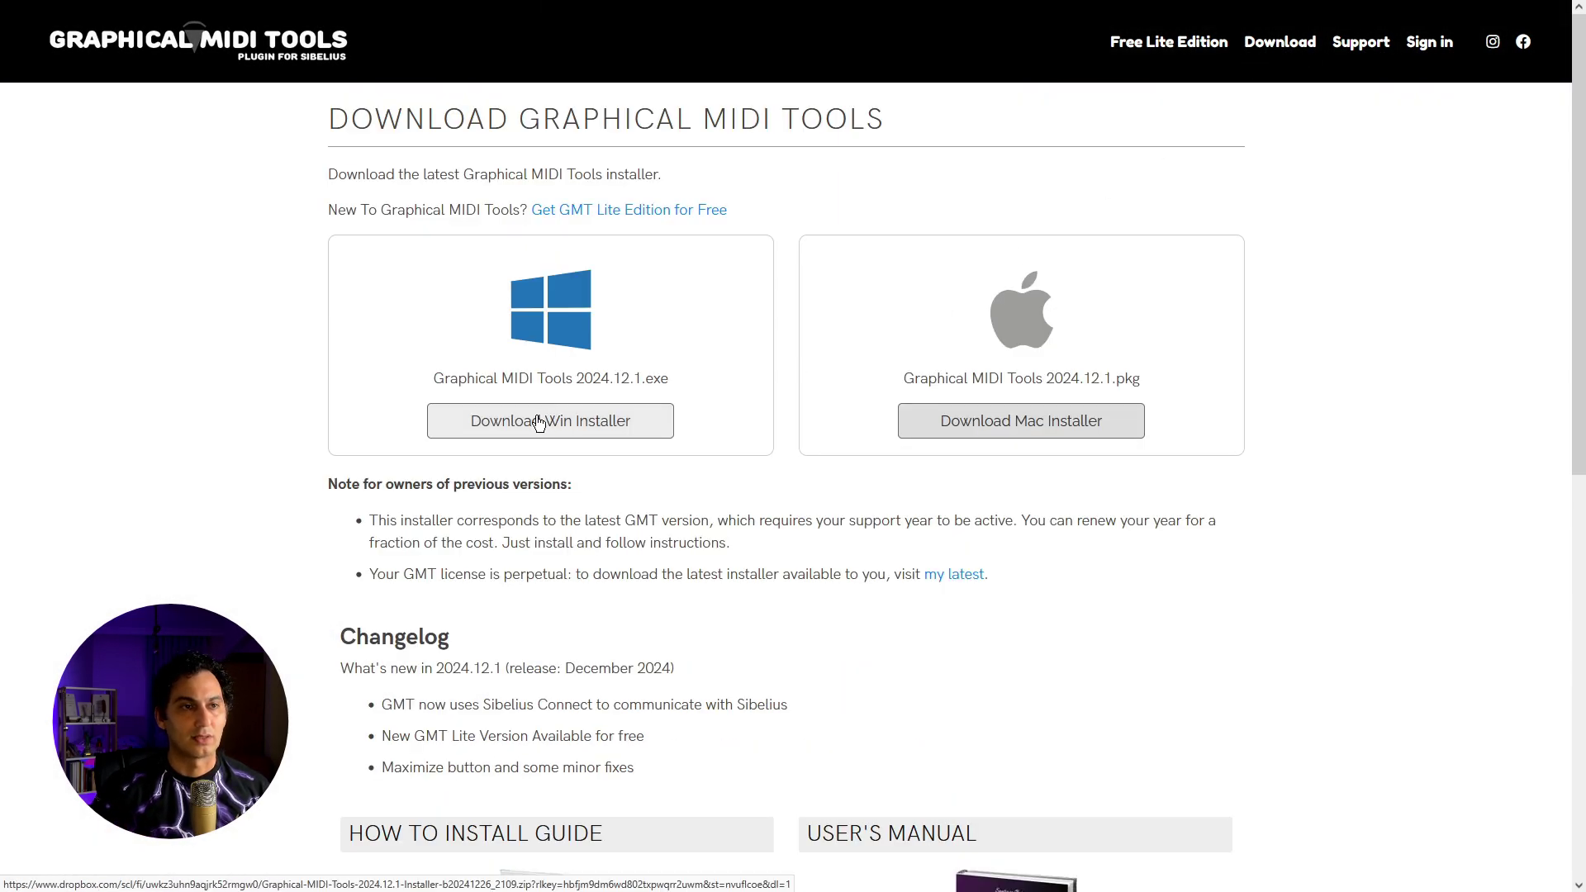
pyautogui.click(535, 423)
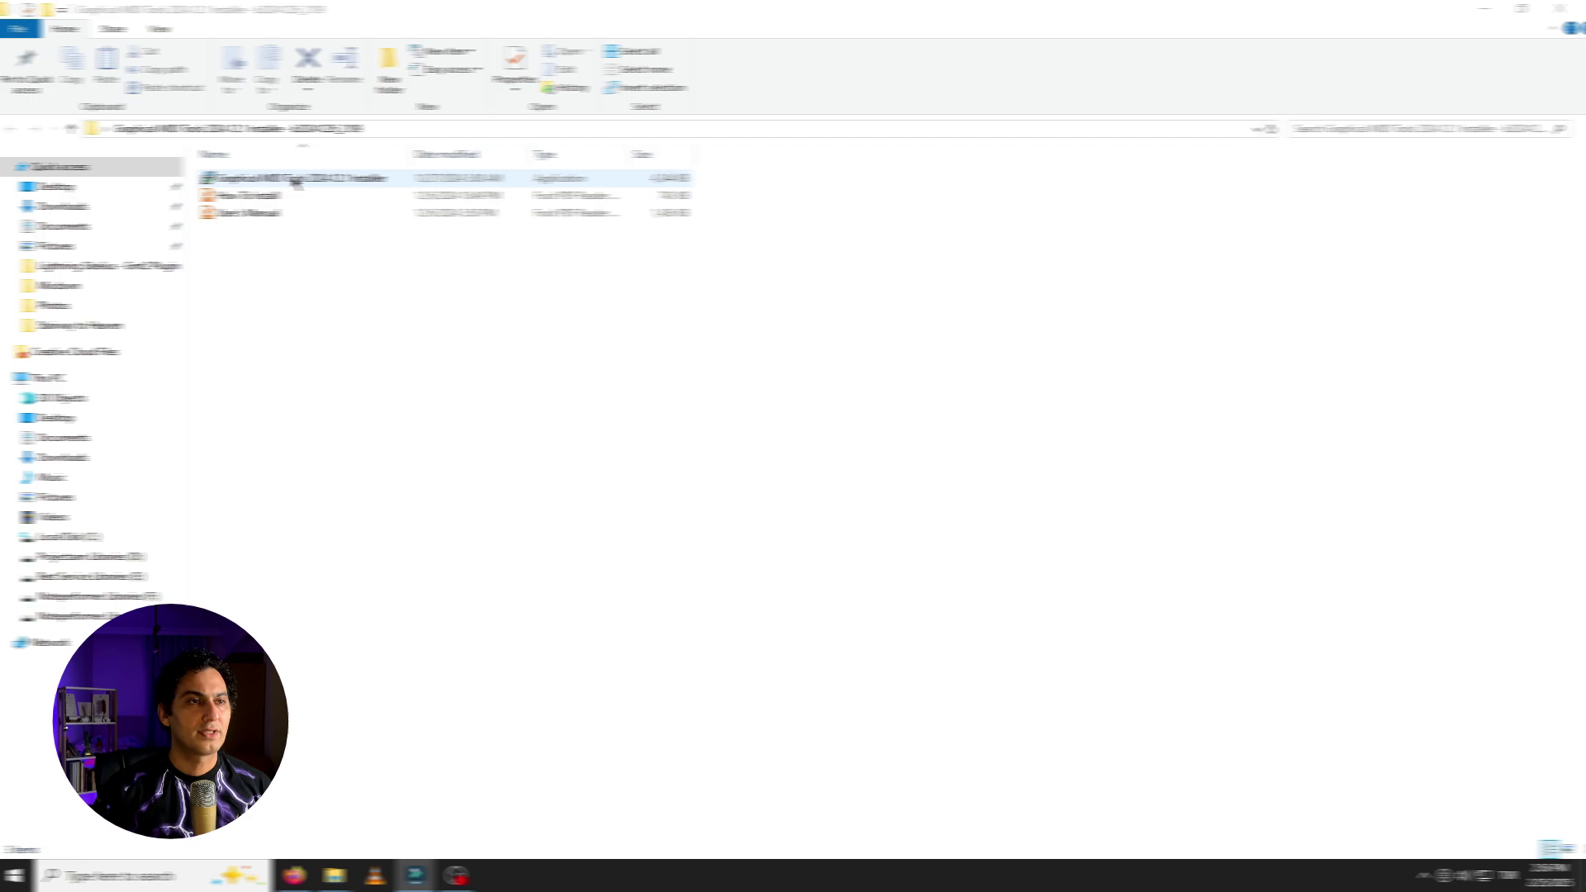
pyautogui.doubleClick(300, 177)
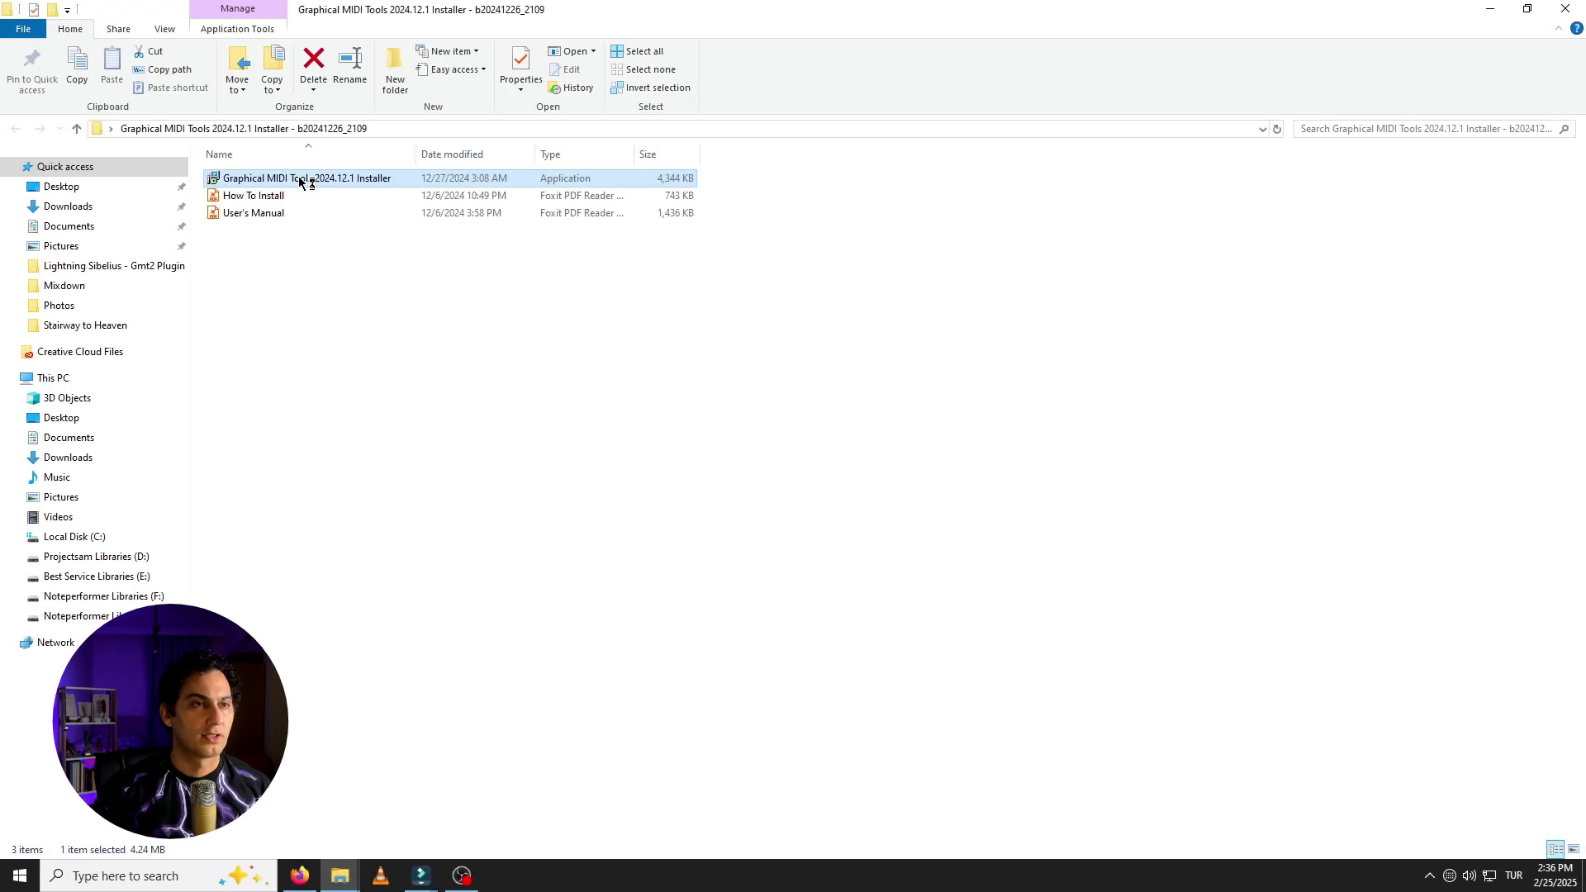
pyautogui.click(896, 571)
pyautogui.click(721, 519)
pyautogui.click(887, 570)
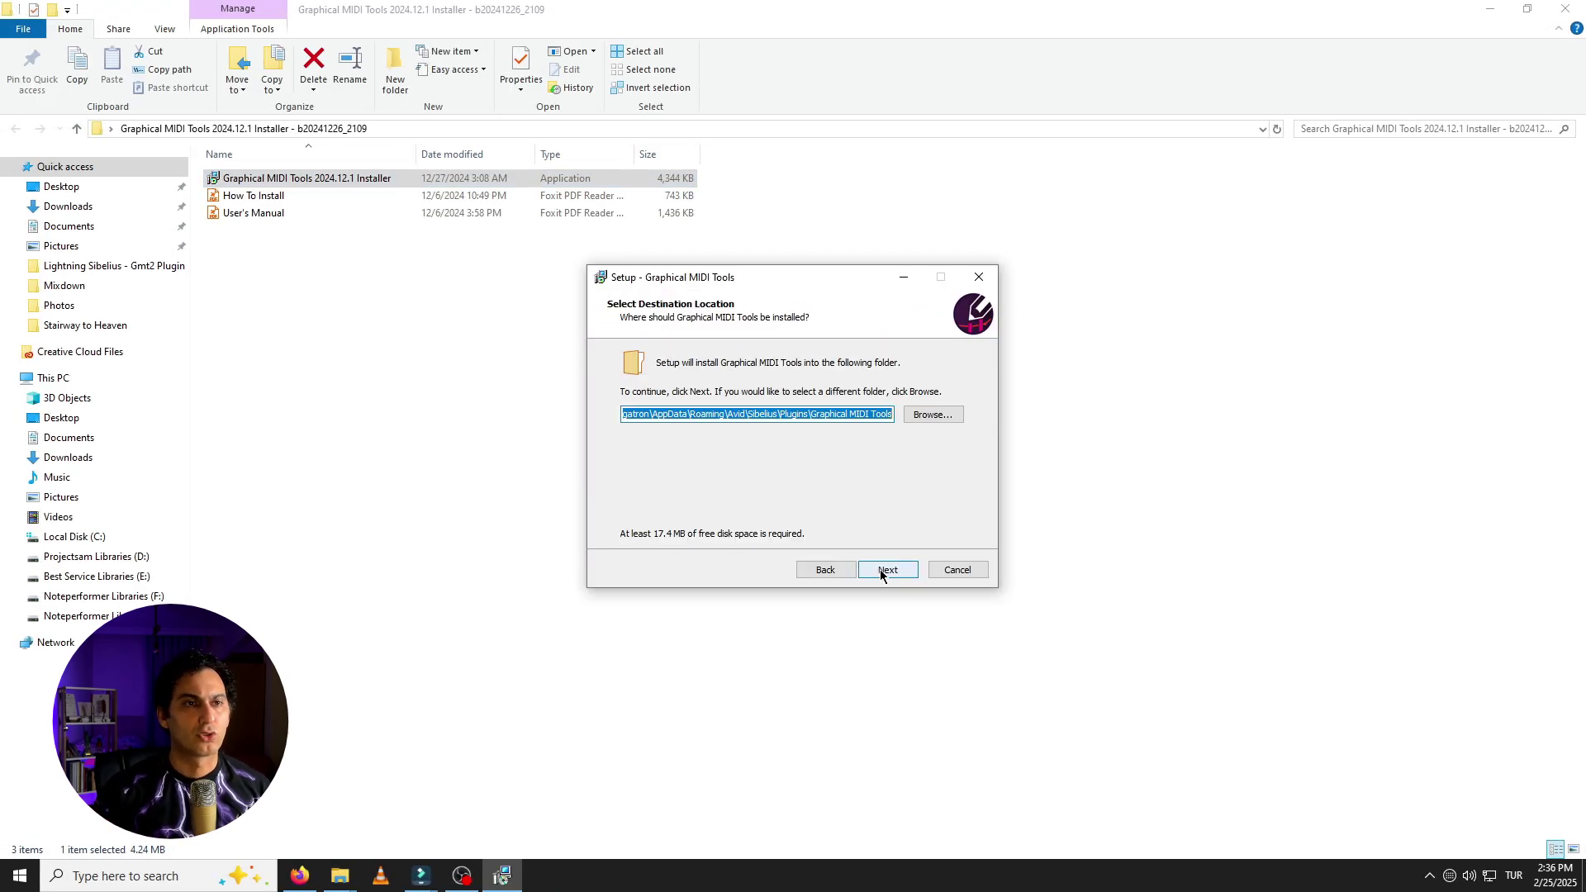
pyautogui.click(884, 571)
pyautogui.click(882, 572)
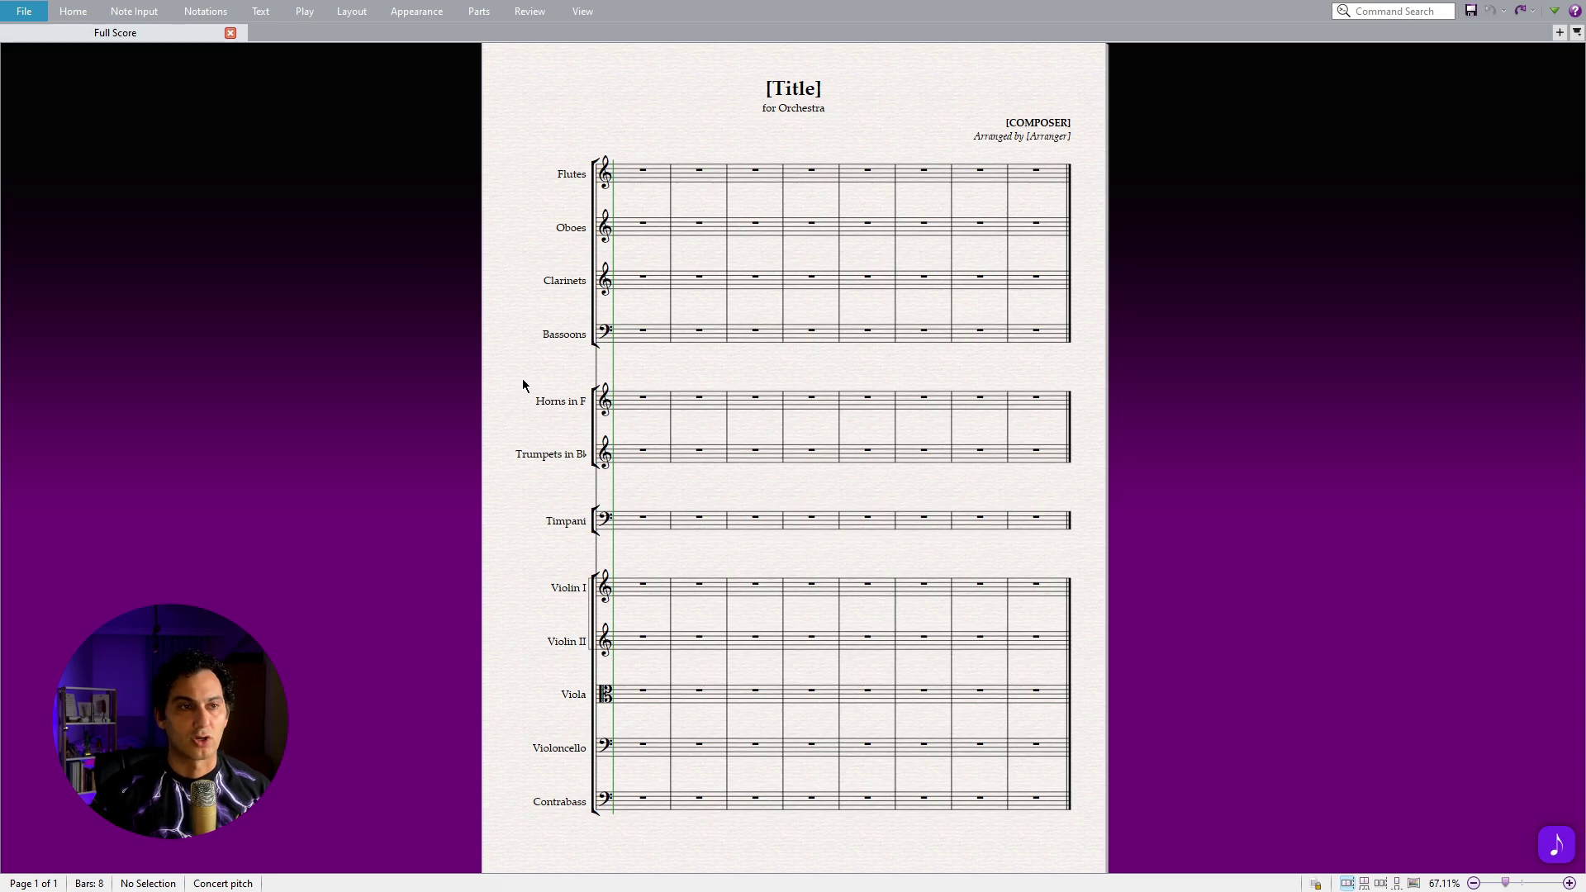
# Step: In Keyboard Shortcuts preferences, find 'graphical' and assign the shortcut O to Graphical MIDI Tools
pyautogui.click(24, 11)
pyautogui.click(88, 431)
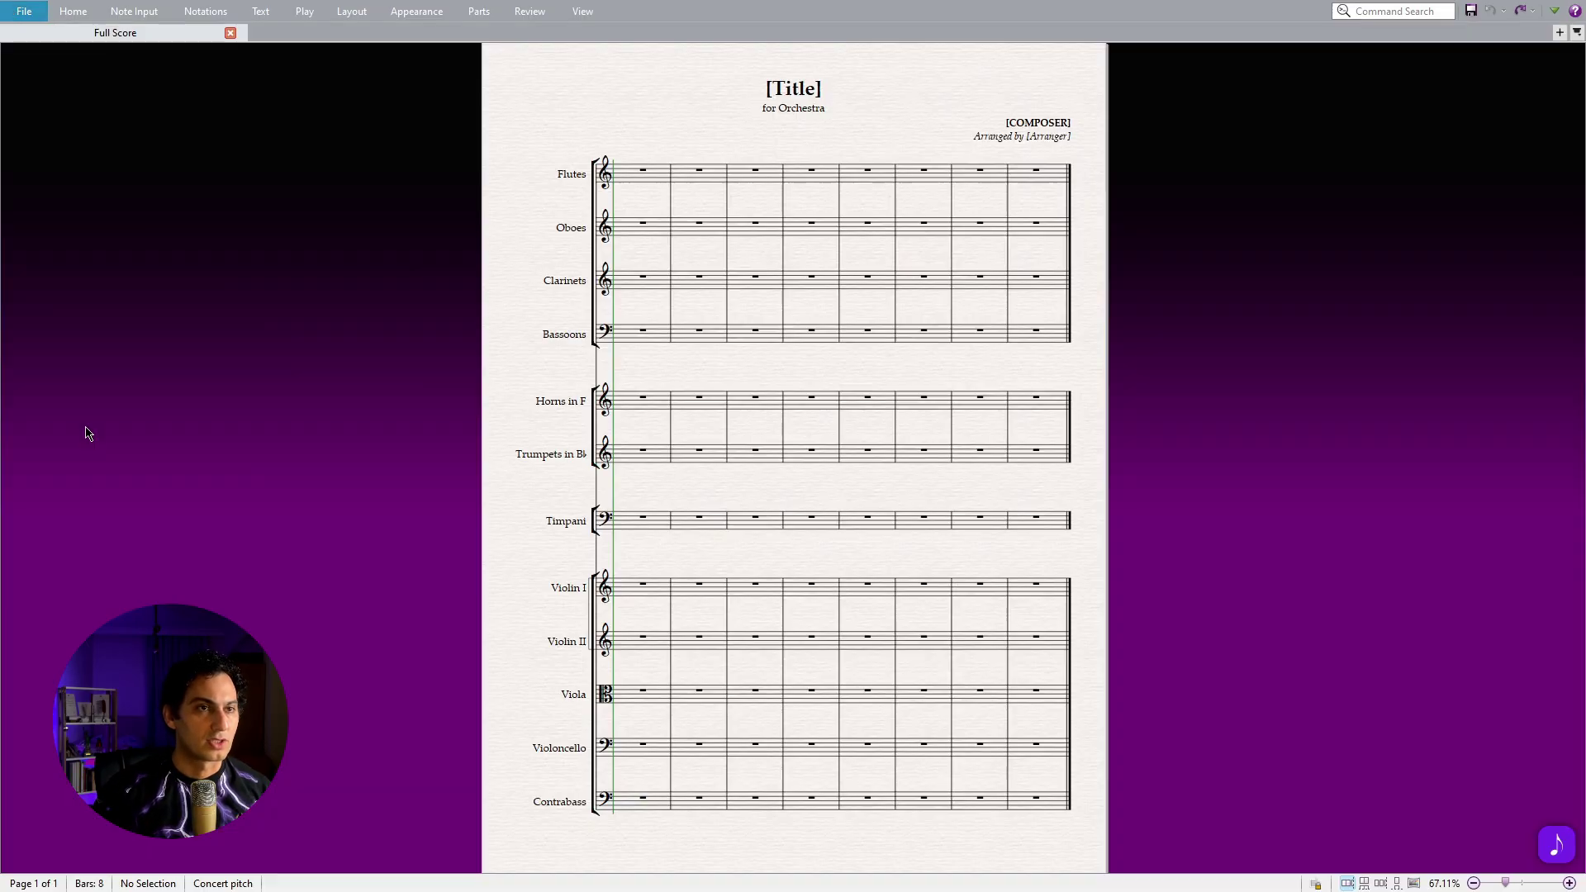
pyautogui.click(483, 166)
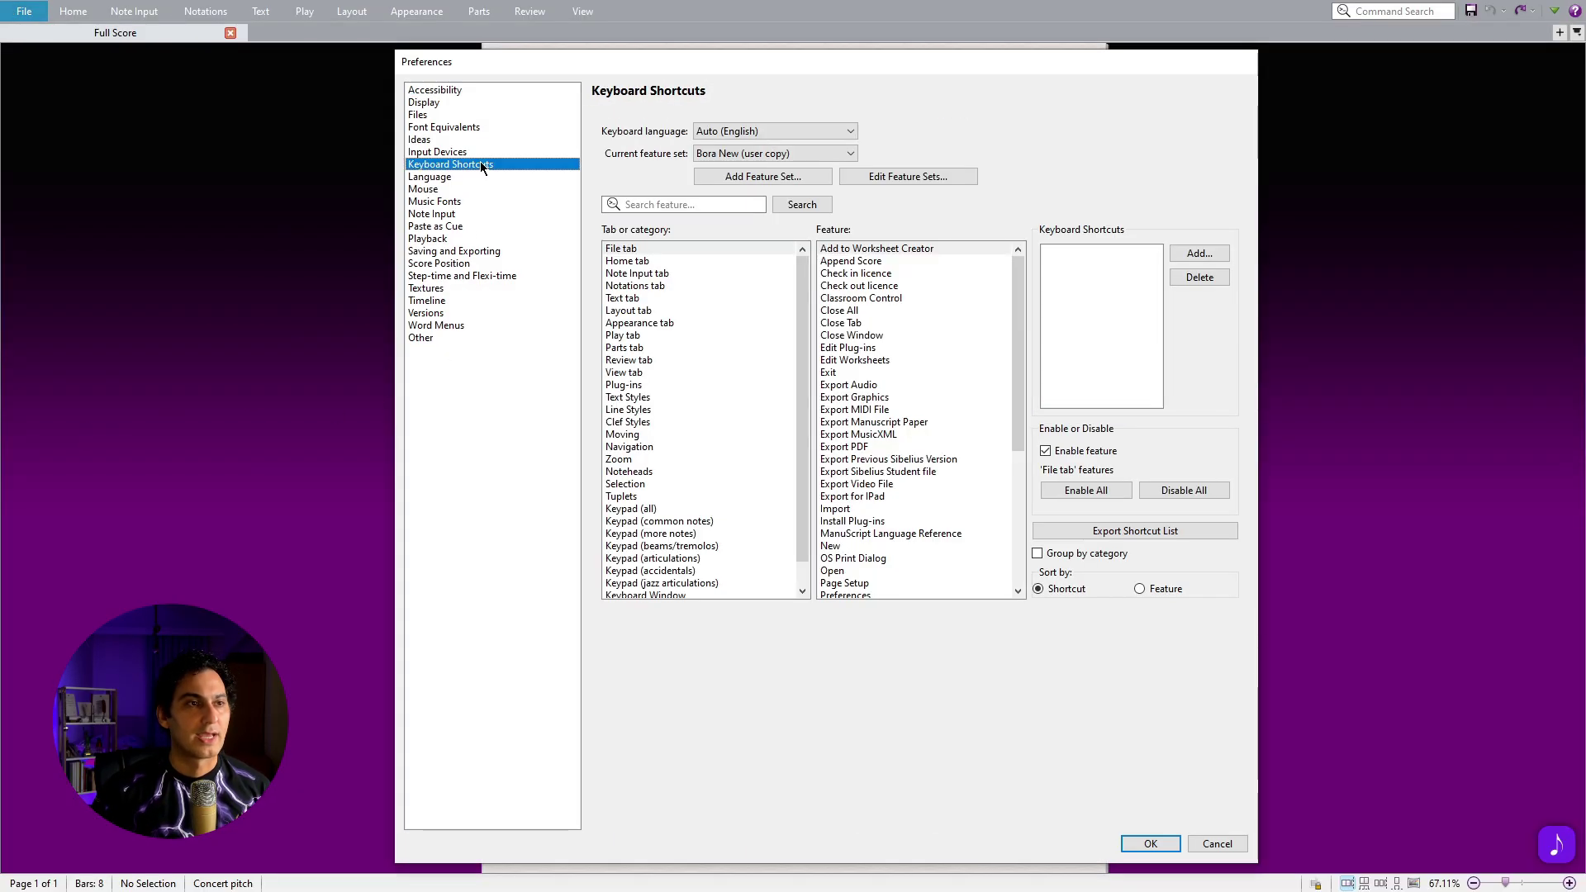
pyautogui.click(686, 204)
pyautogui.write('graphical')
pyautogui.click(798, 205)
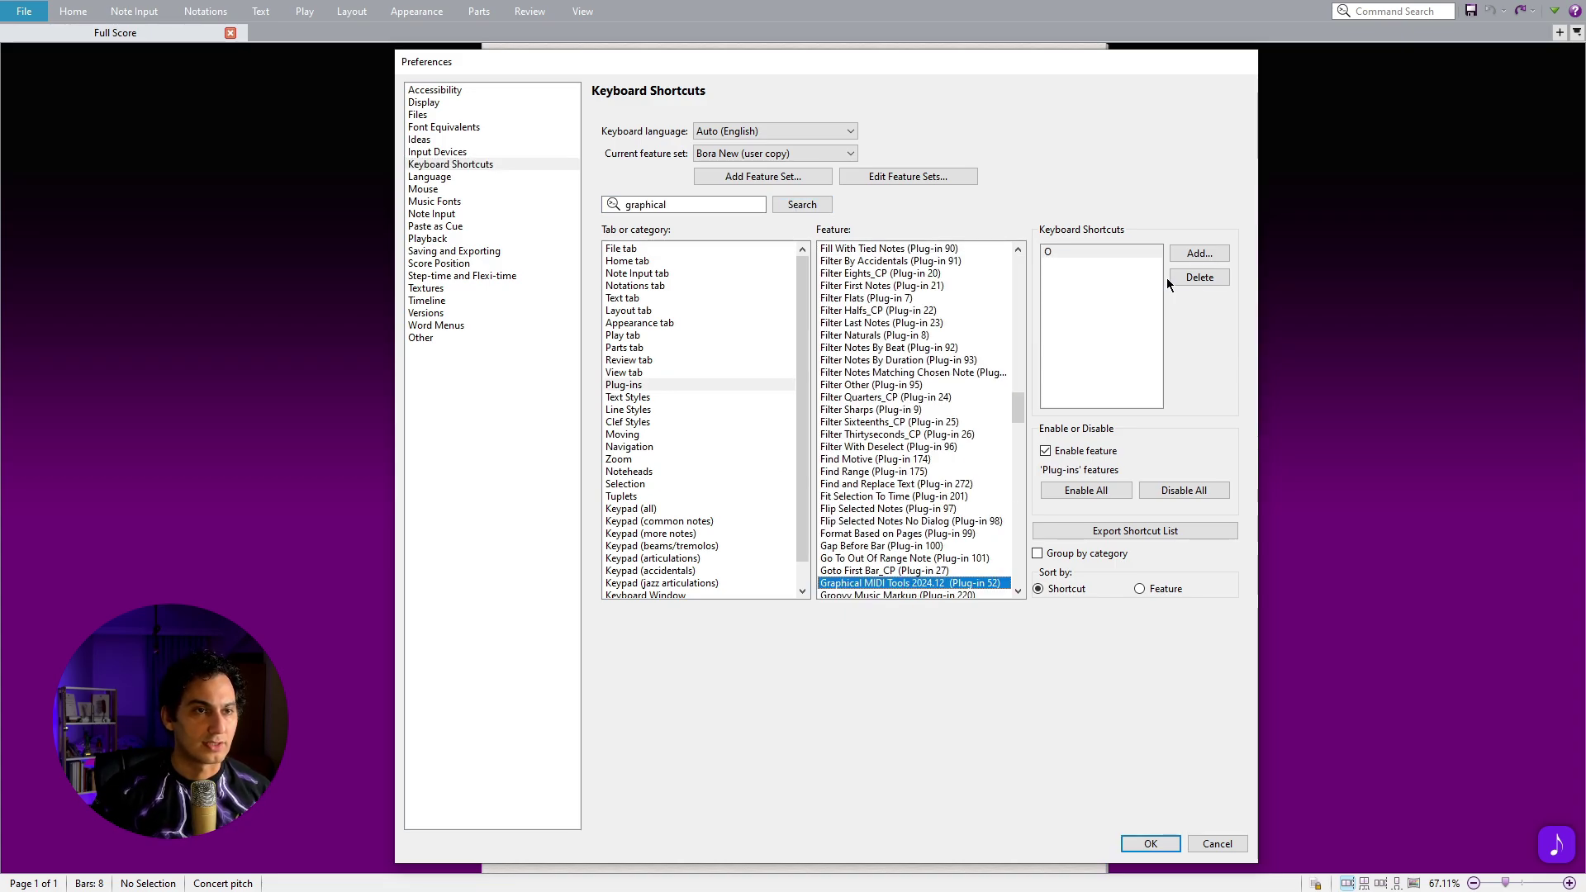
pyautogui.click(1203, 252)
pyautogui.press('o')
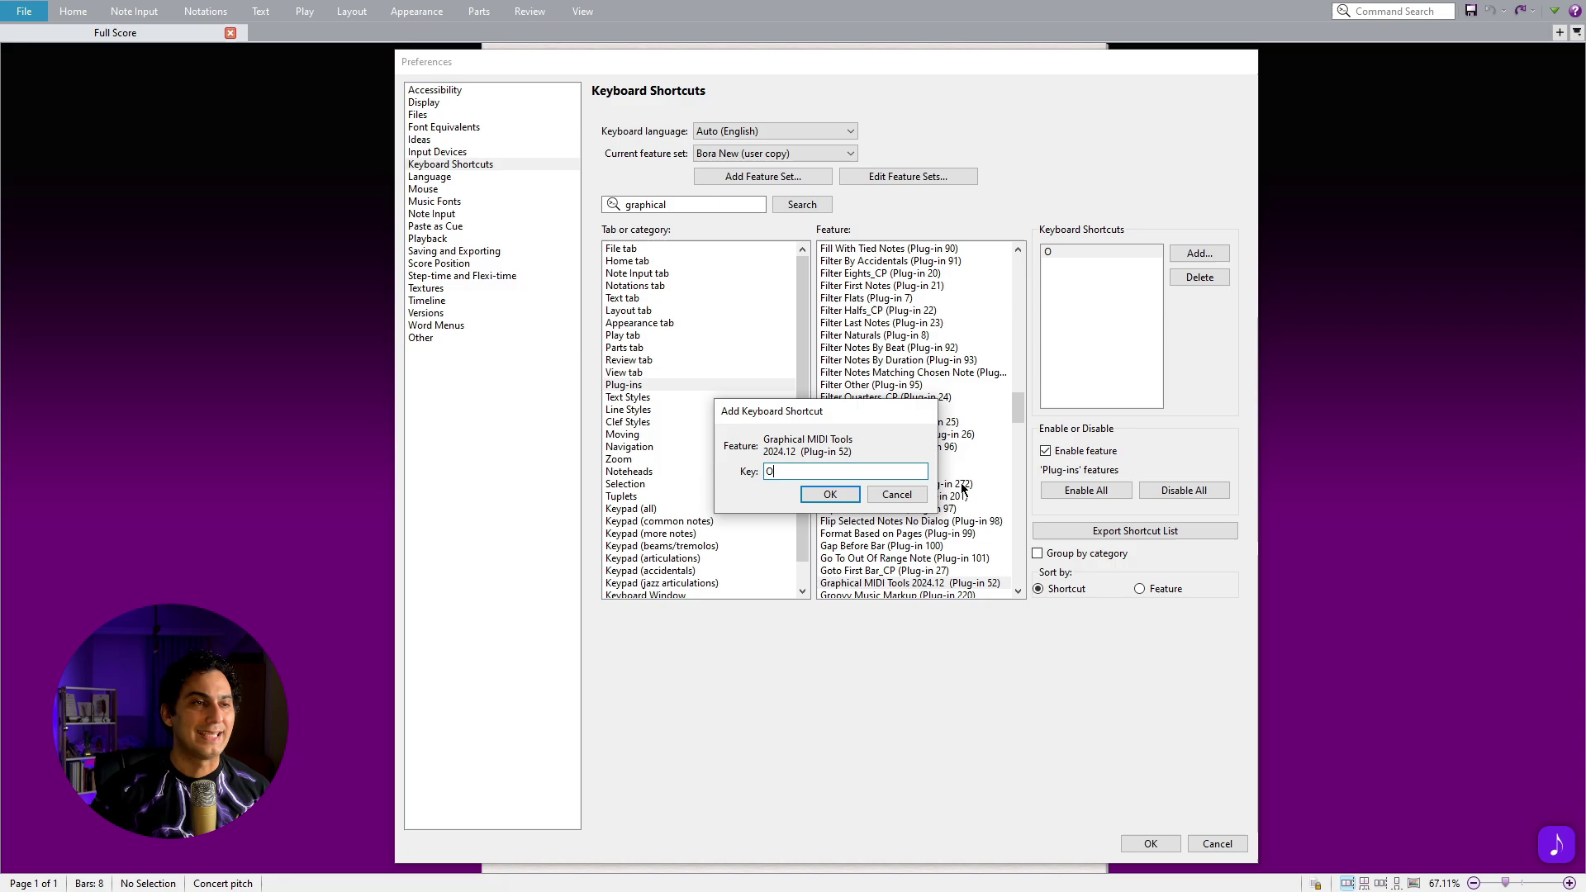
pyautogui.click(843, 495)
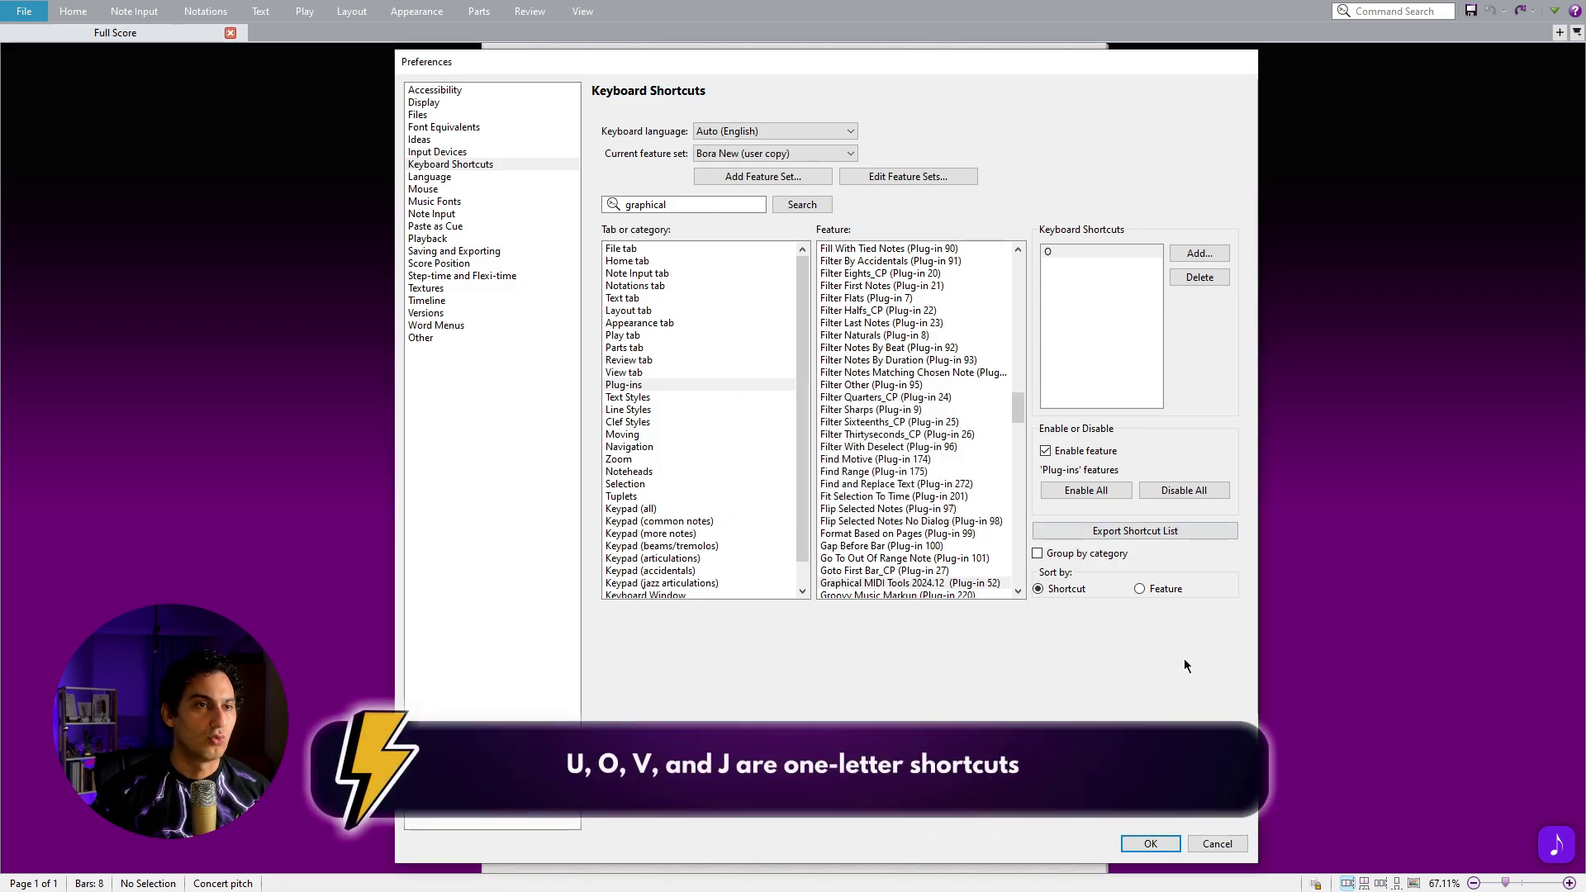
pyautogui.click(1153, 844)
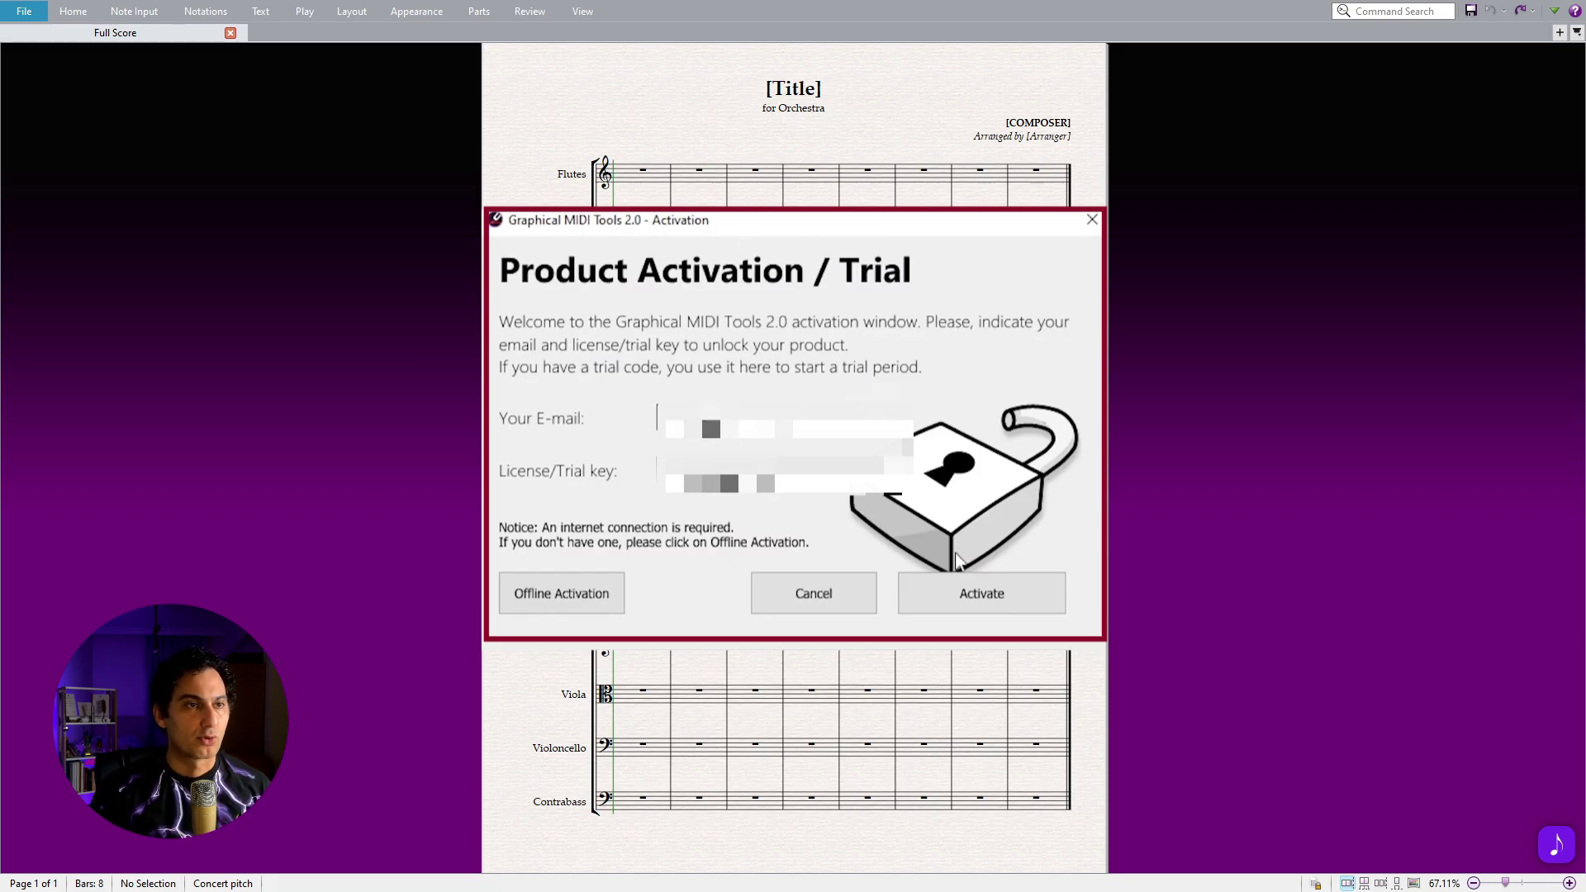
# Step: Activate the plug-in licence and run the key test, confirming a successful connection to Sibelius
pyautogui.click(979, 579)
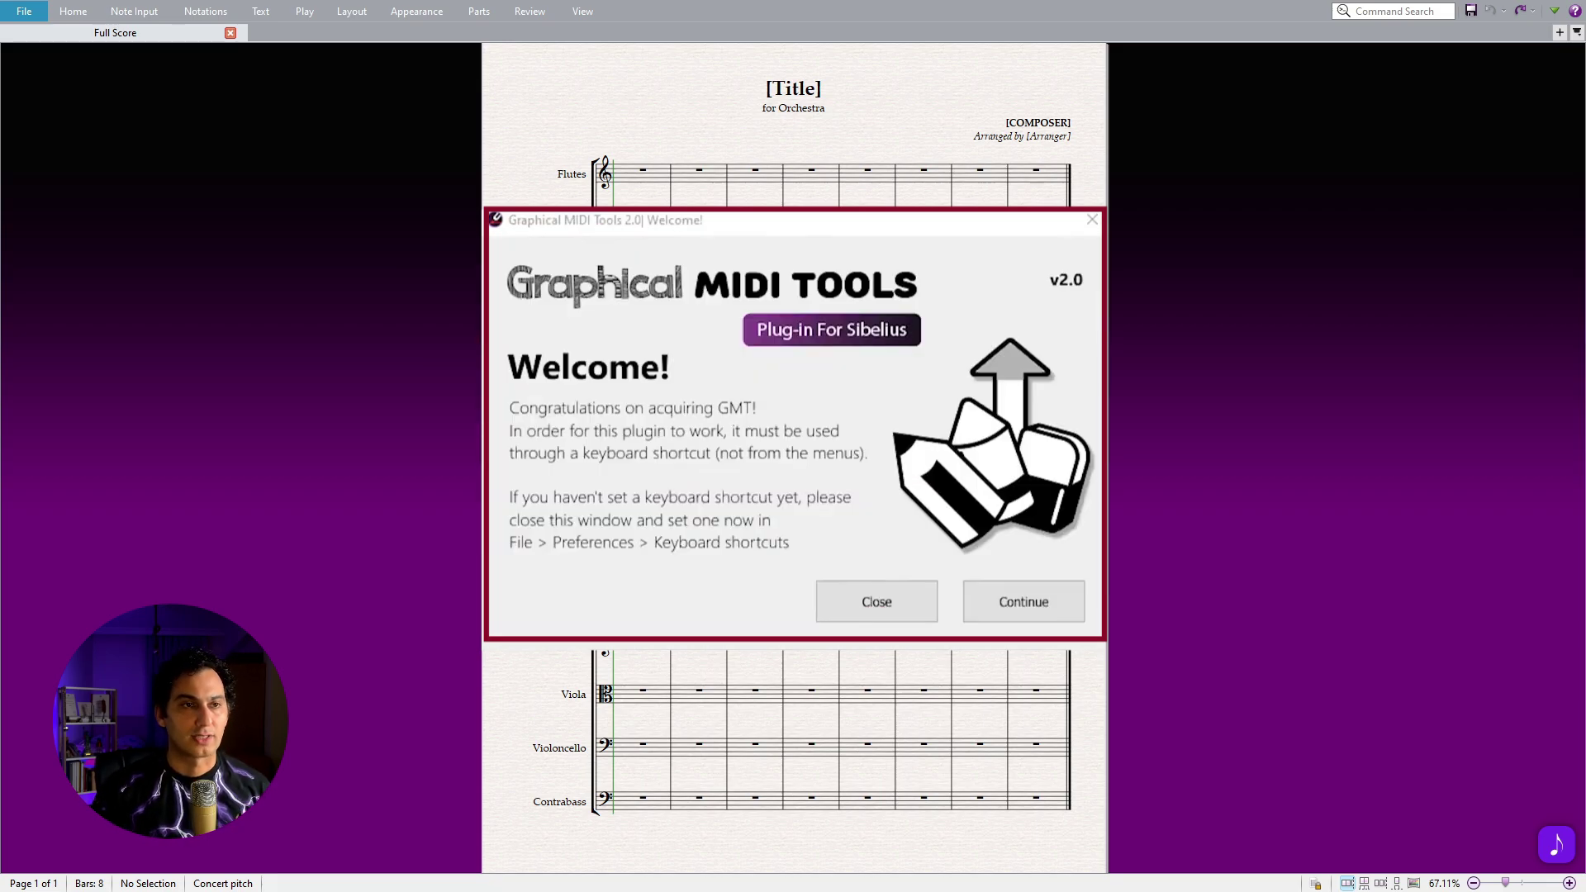
pyautogui.click(1024, 602)
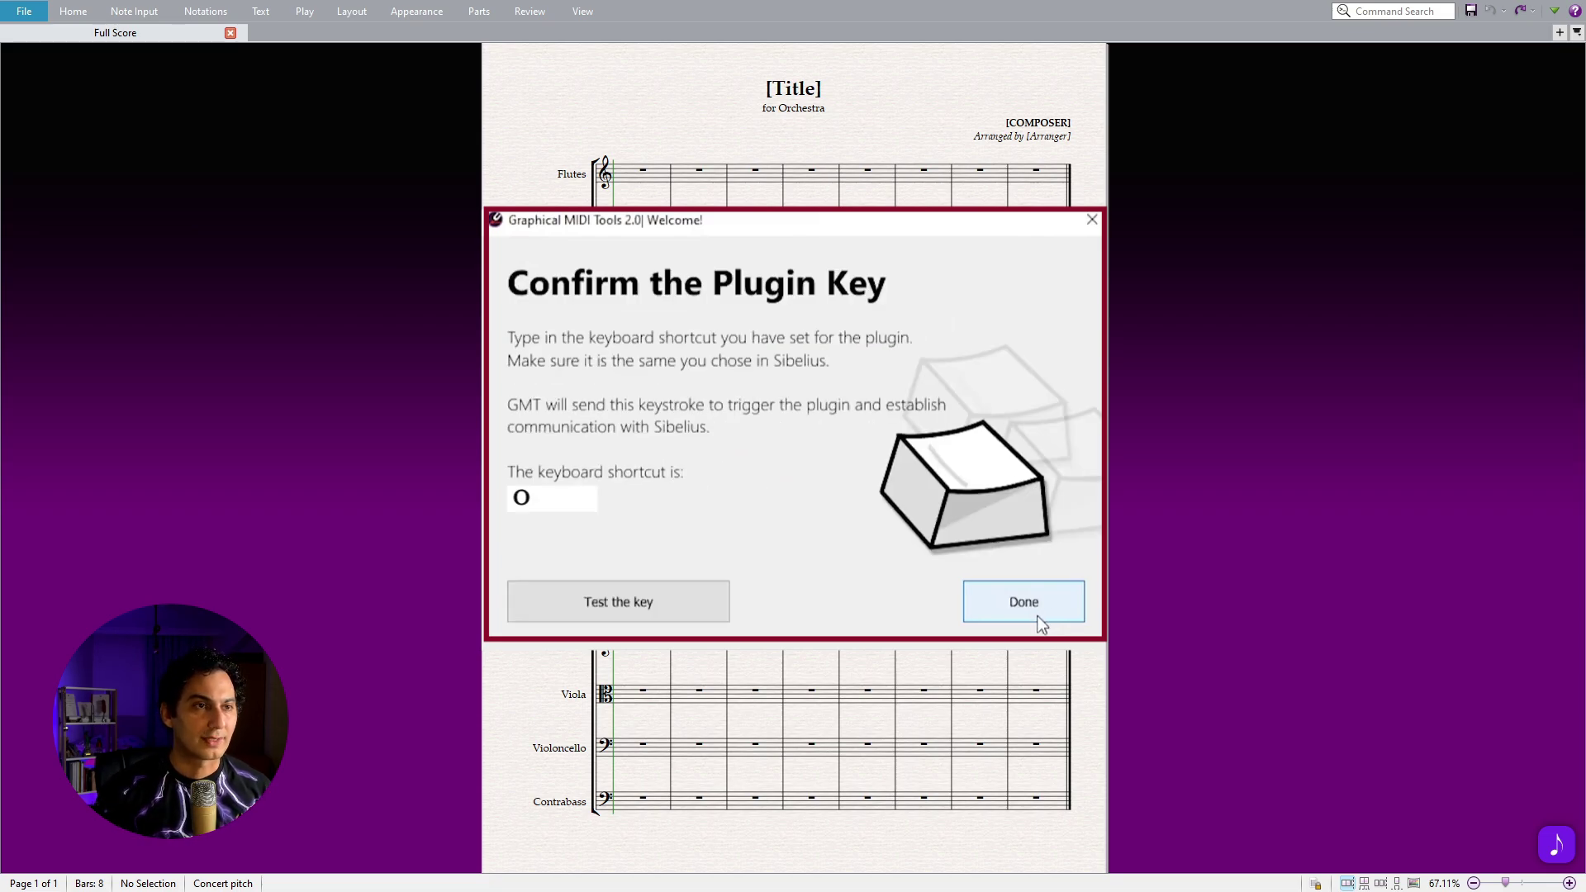
pyautogui.click(711, 601)
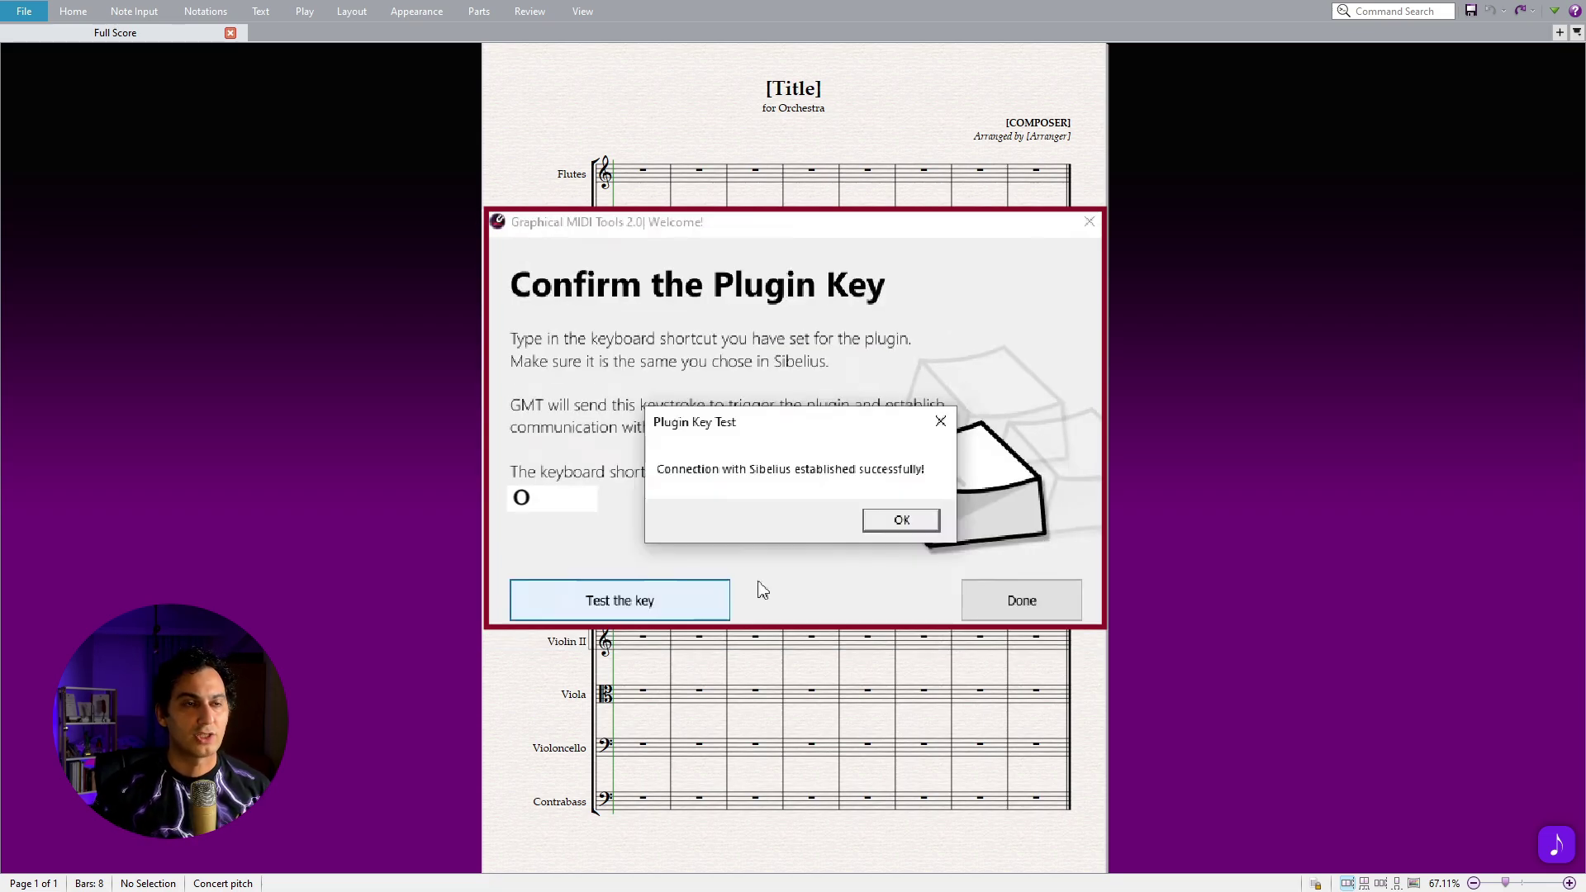
pyautogui.click(901, 521)
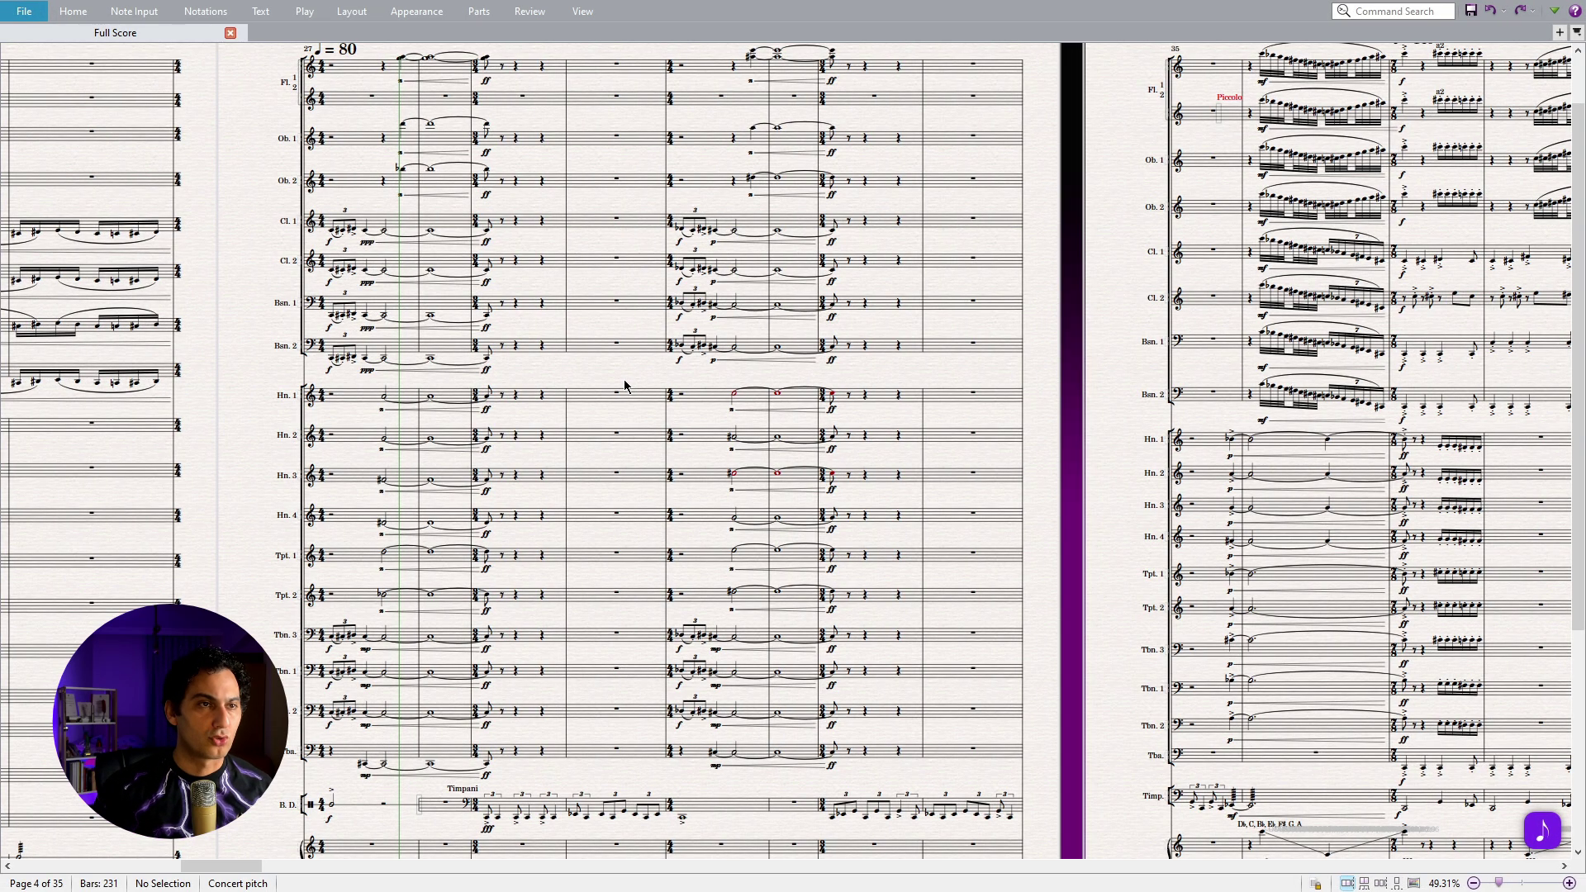
# Step: Select Cl. 1 bars 27–34, open the piano roll, and stretch the bar-29 C#4 nearly to bar 30
pyautogui.scroll(2, 628, 355)
pyautogui.doubleClick(626, 304)
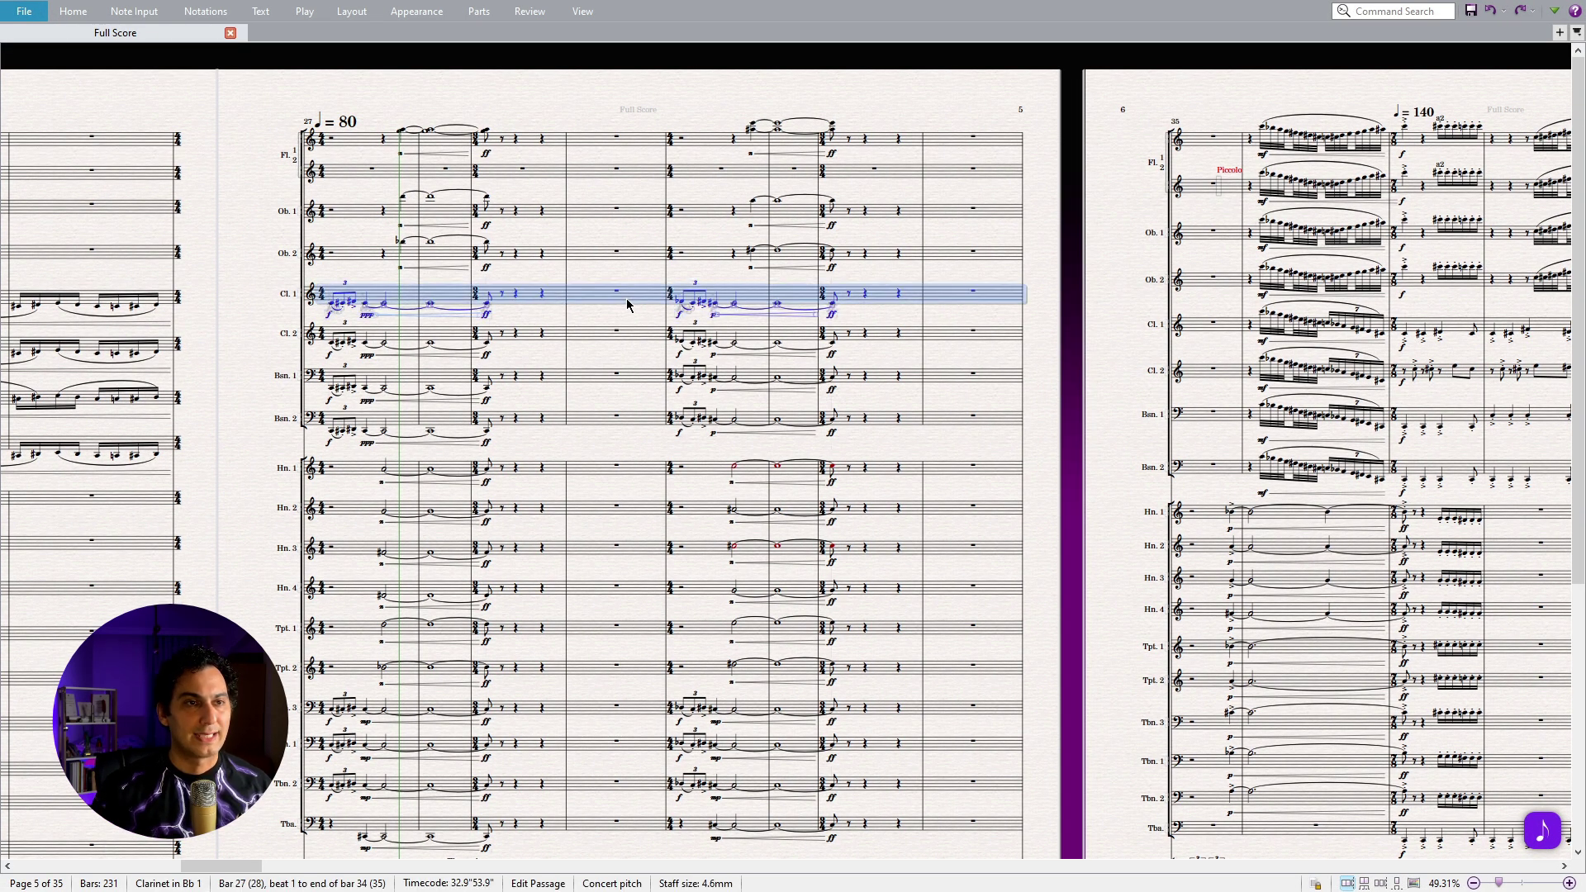
pyautogui.hotkey('ctrl', 'z')
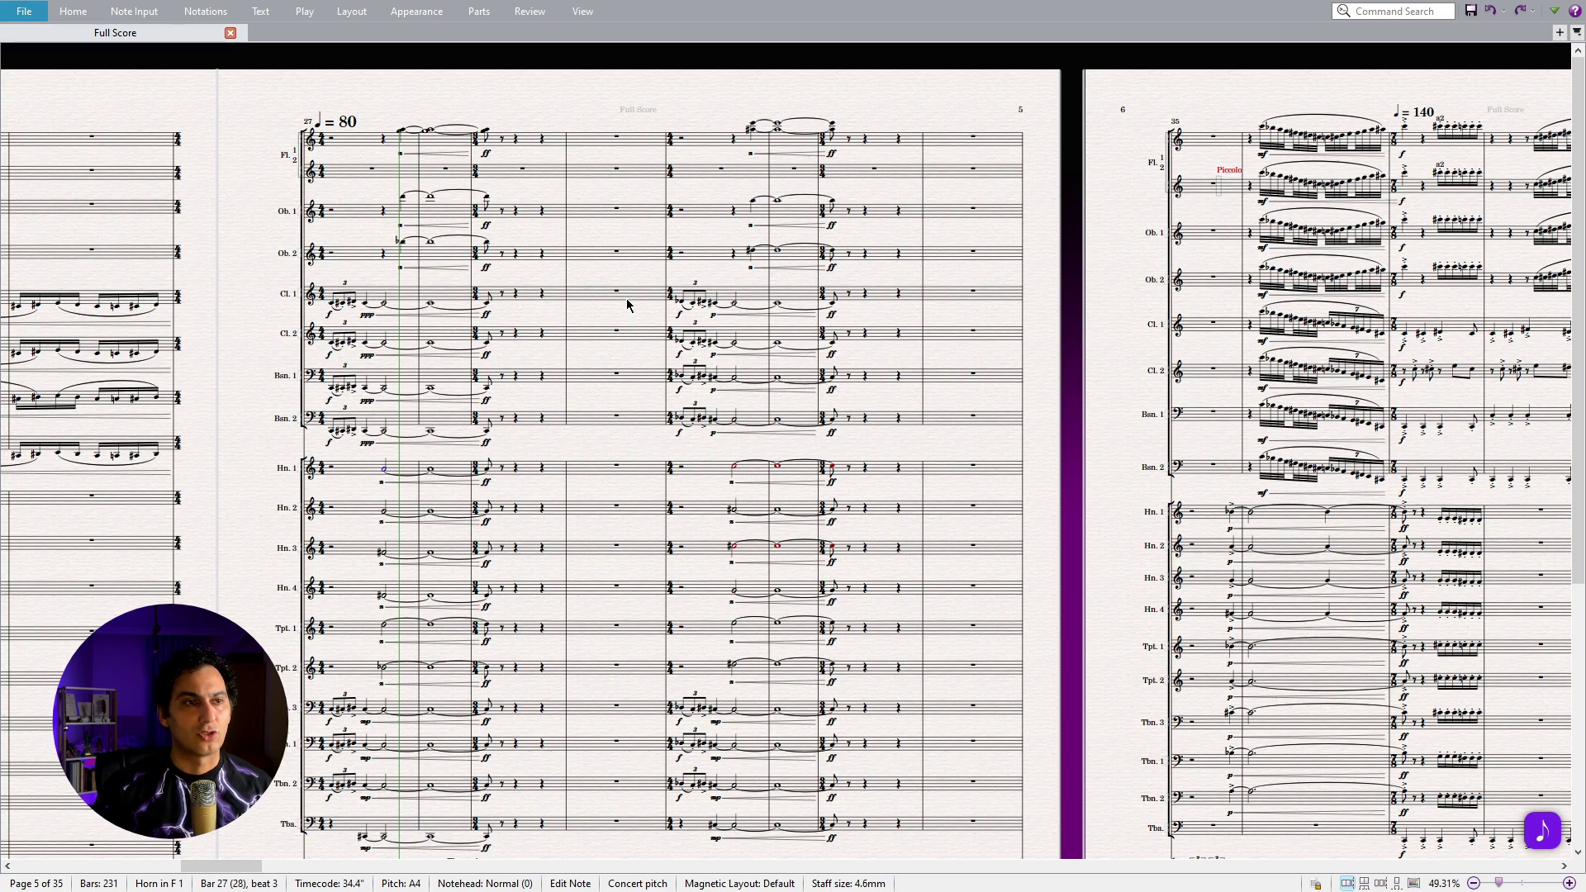
pyautogui.doubleClick(627, 305)
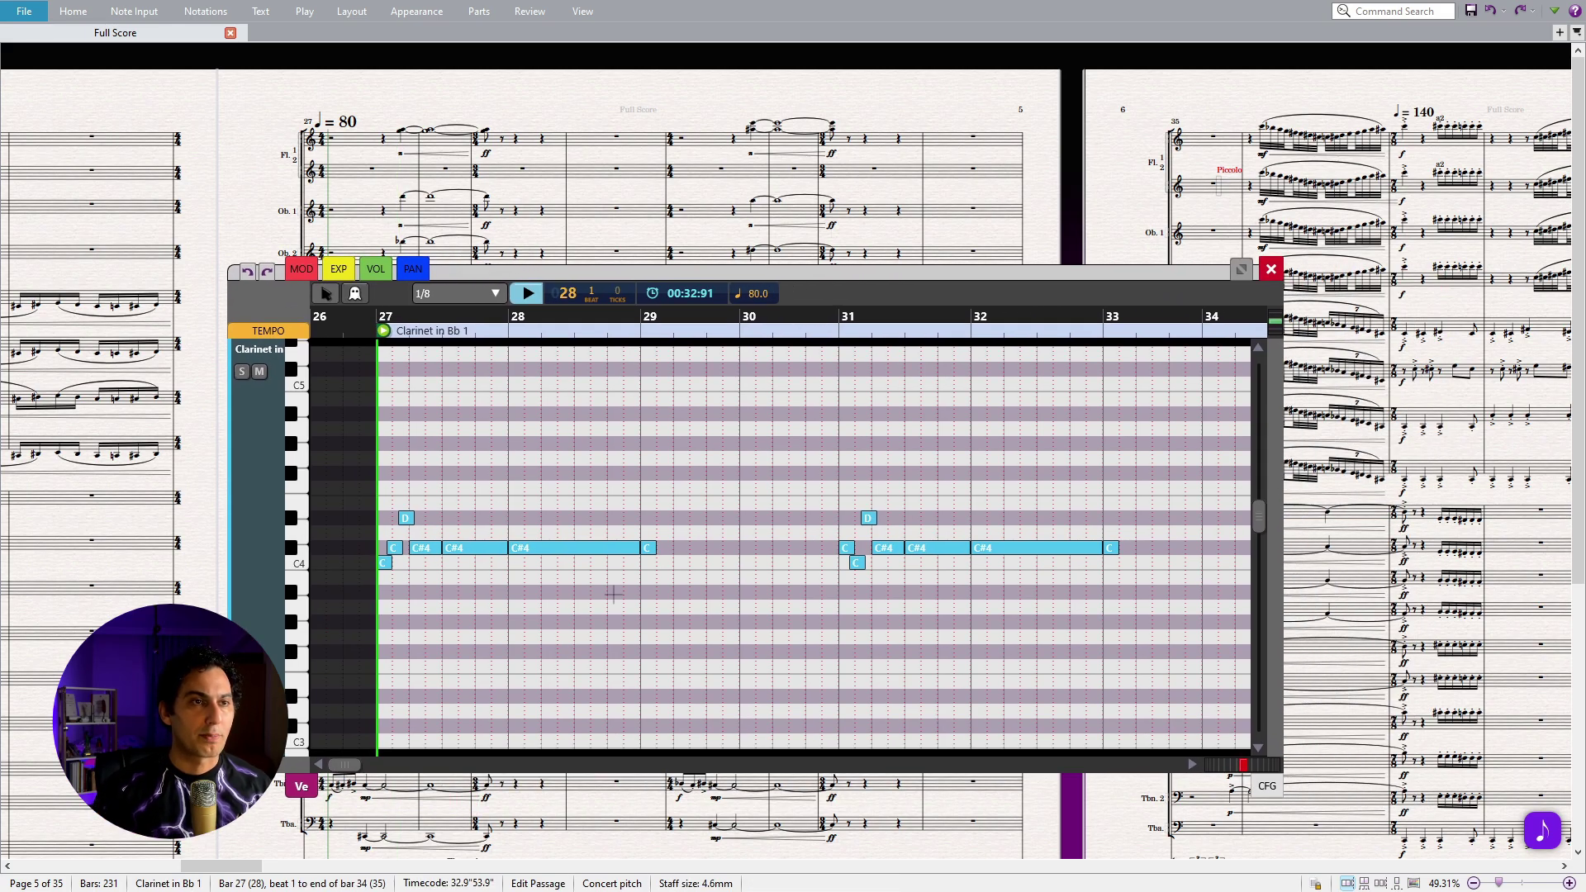
pyautogui.moveTo(656, 548); pyautogui.dragTo(724, 548)
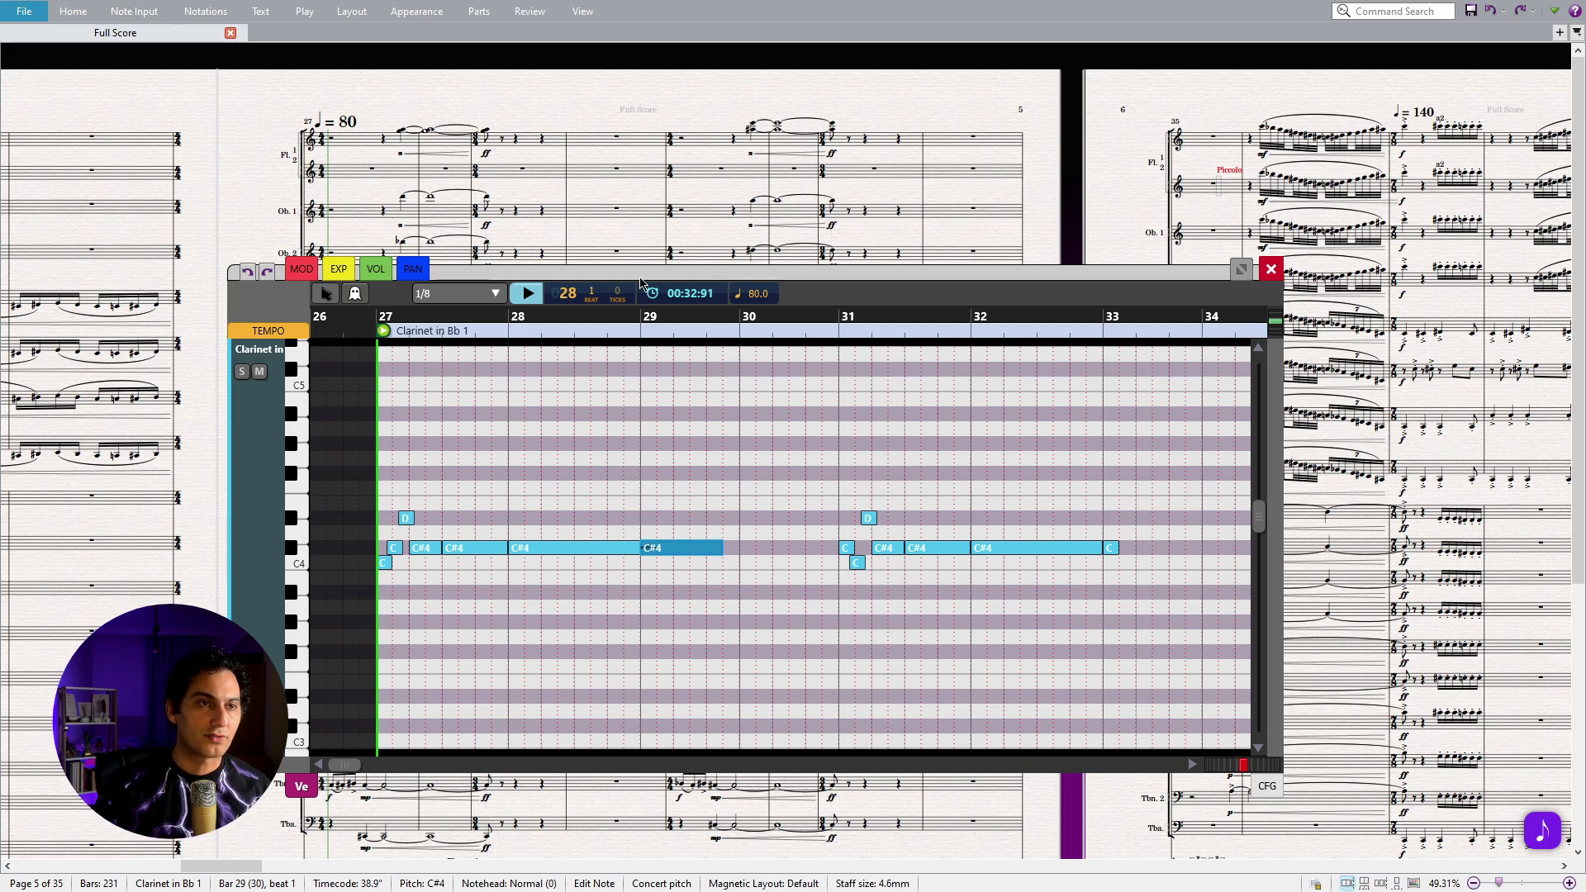
pyautogui.moveTo(648, 285); pyautogui.dragTo(636, 404)
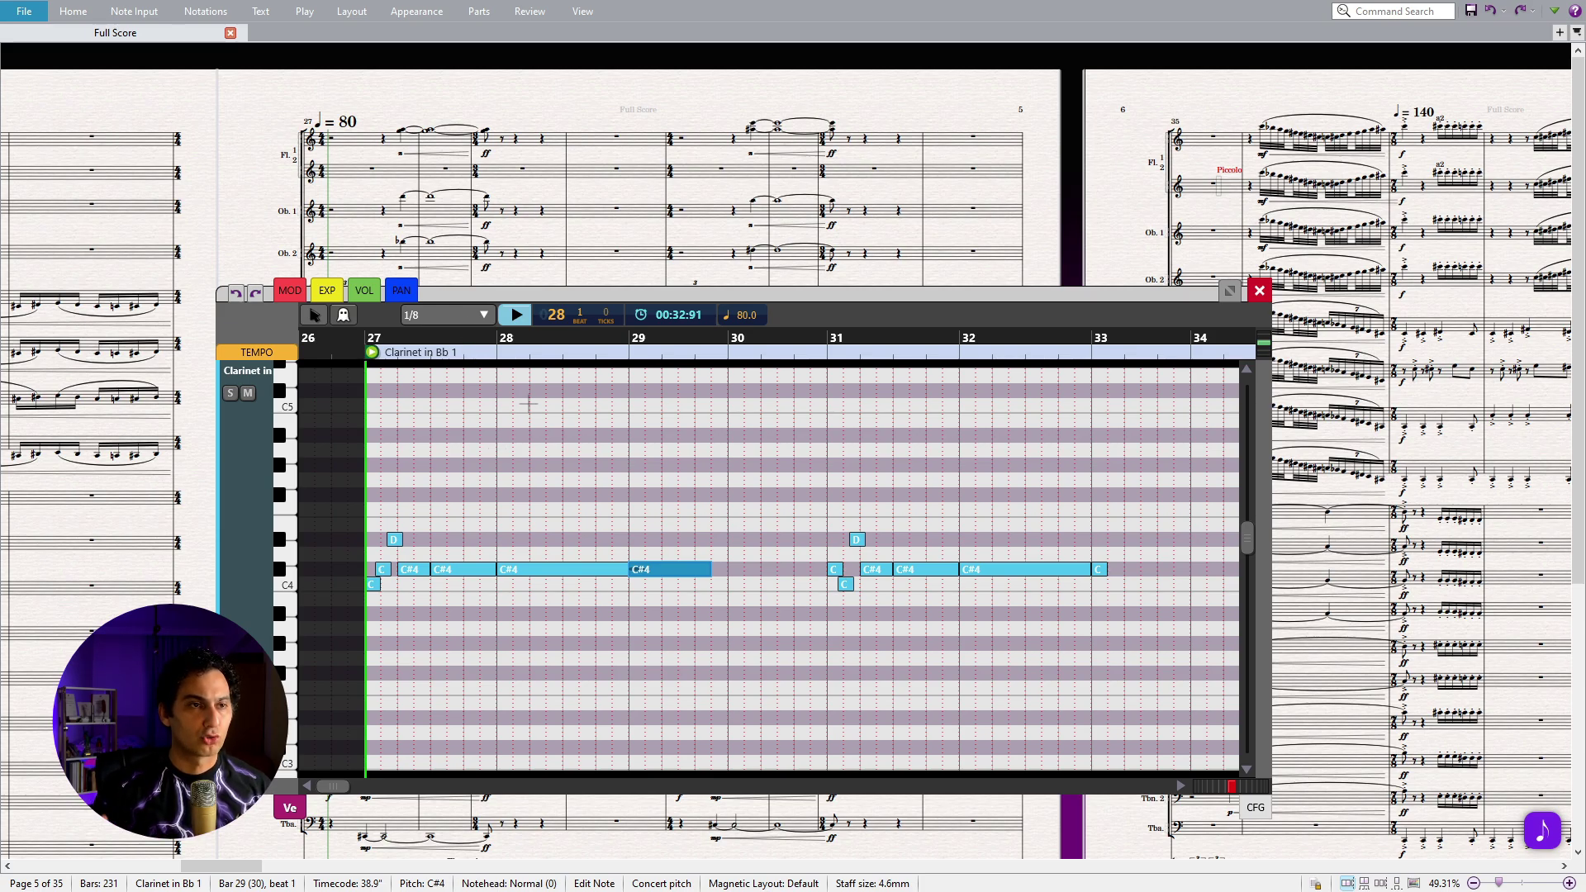
# Step: Try several snap values, settle on whole-bar snap, and stretch the bar-29 C#4 to bar 31
pyautogui.click(484, 314)
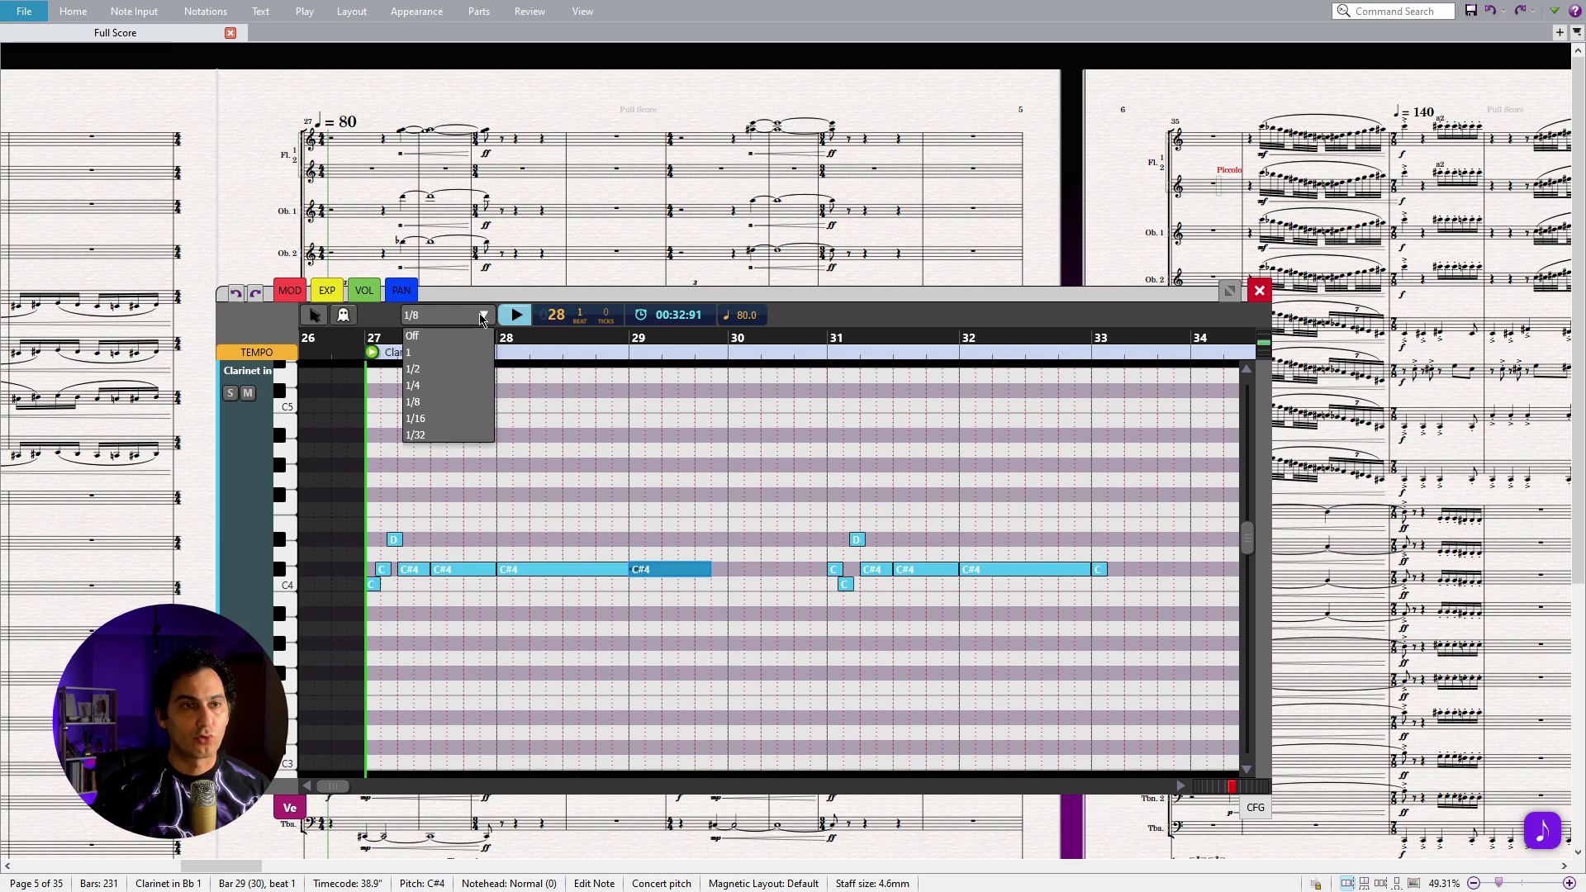
pyautogui.click(411, 336)
pyautogui.click(485, 316)
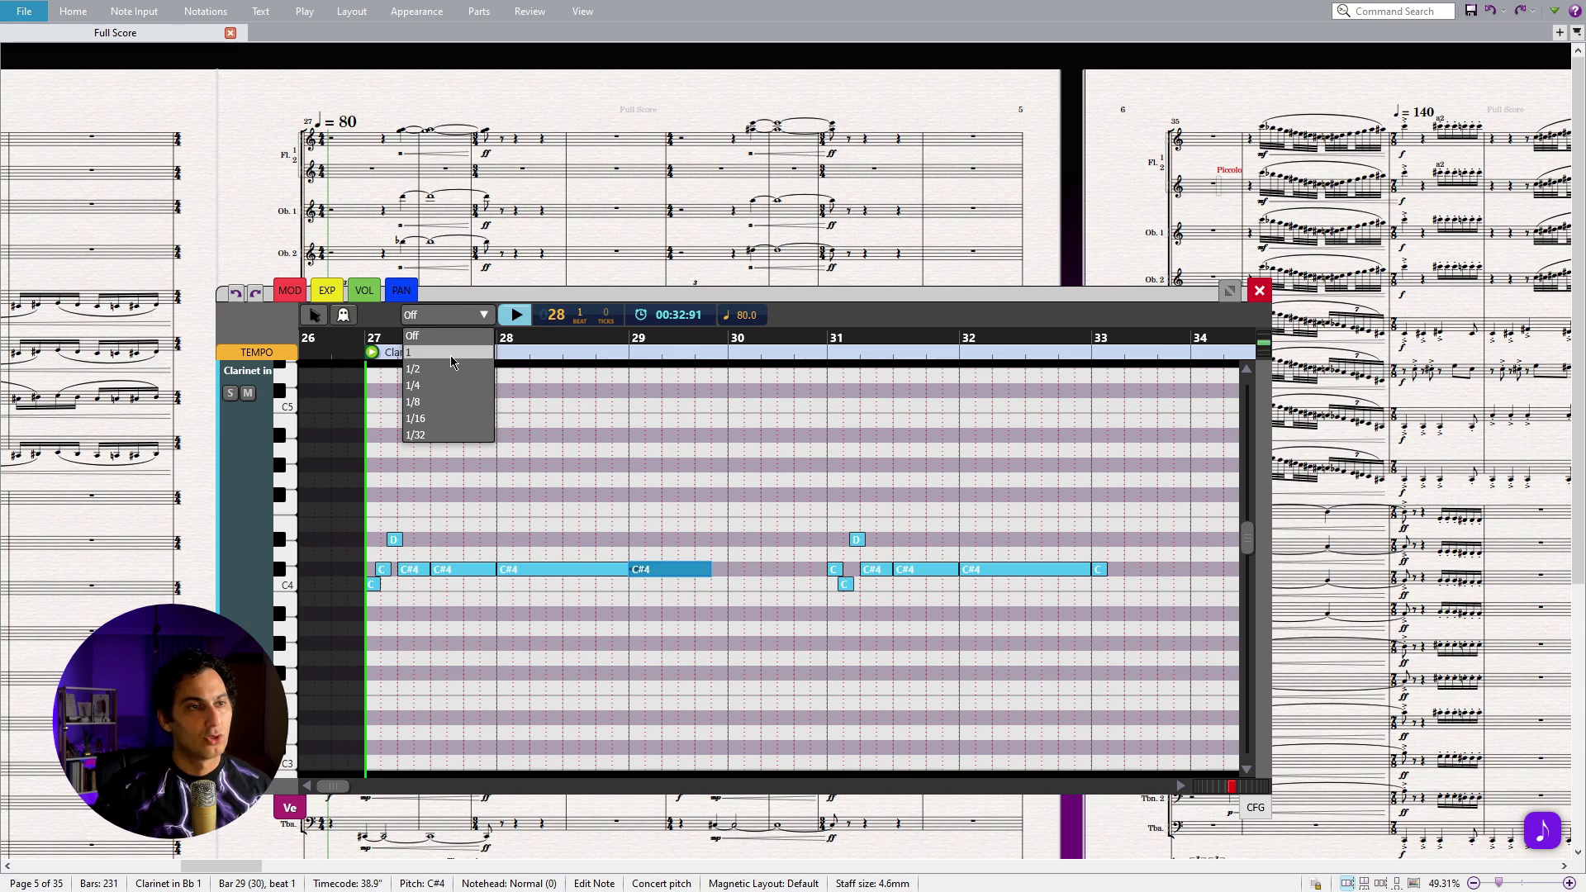
pyautogui.click(414, 369)
pyautogui.click(484, 315)
pyautogui.click(446, 385)
pyautogui.click(485, 314)
pyautogui.click(460, 352)
pyautogui.moveTo(703, 570); pyautogui.dragTo(807, 556)
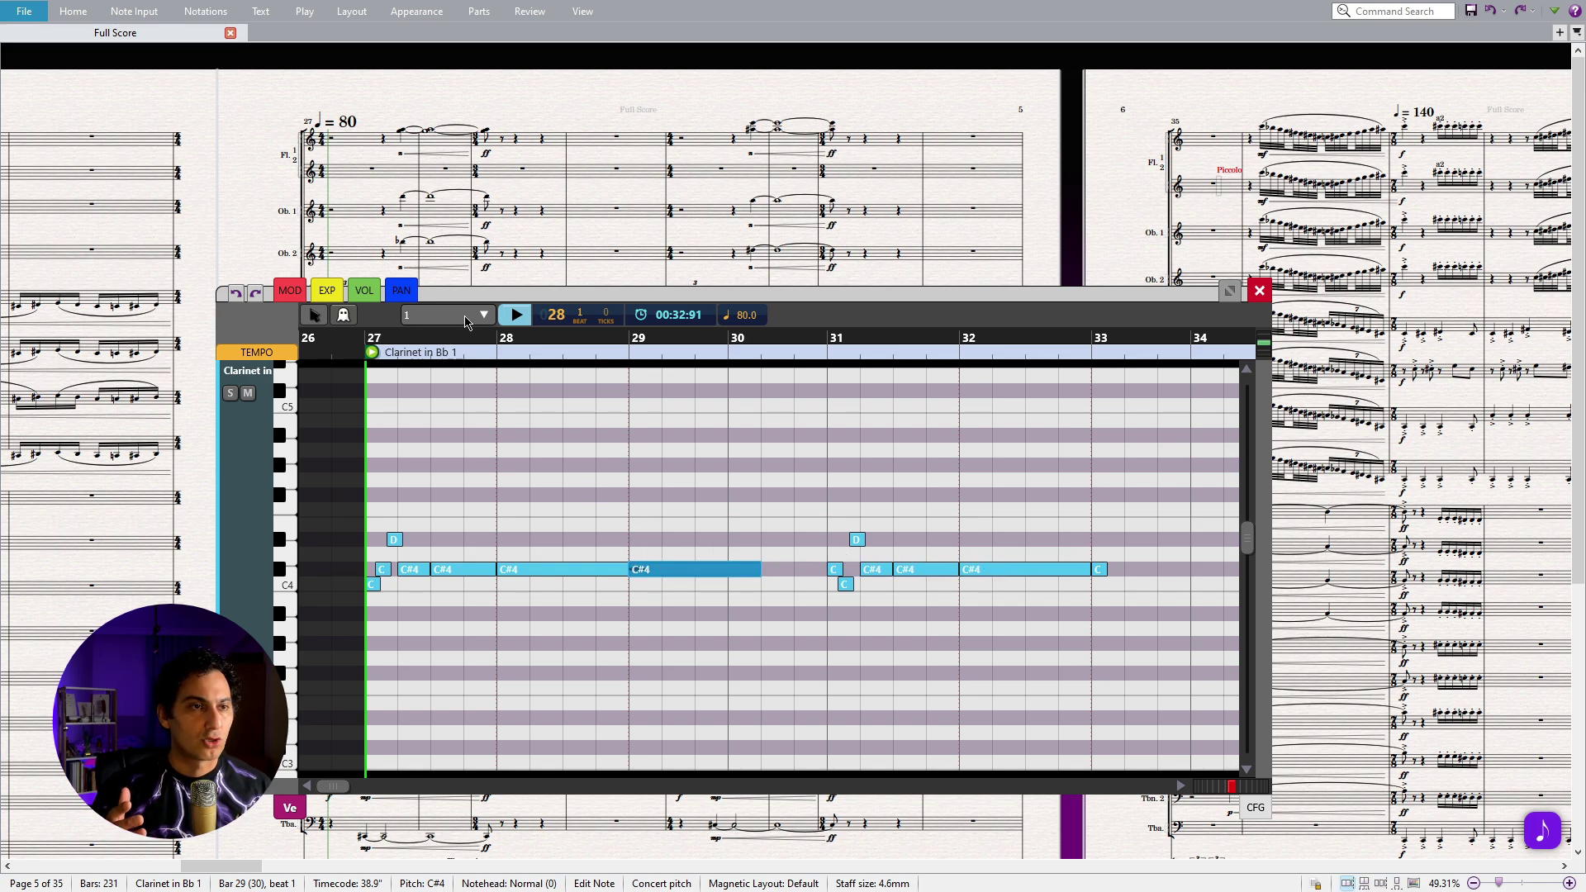
# Step: Set Snap to Off and trim the bar-29 C#4 so it ends just before bar 30
pyautogui.click(465, 315)
pyautogui.click(447, 335)
pyautogui.moveTo(761, 568)
pyautogui.mouseDown()
pyautogui.moveTo(696, 568)
pyautogui.moveTo(752, 569)
pyautogui.mouseUp()
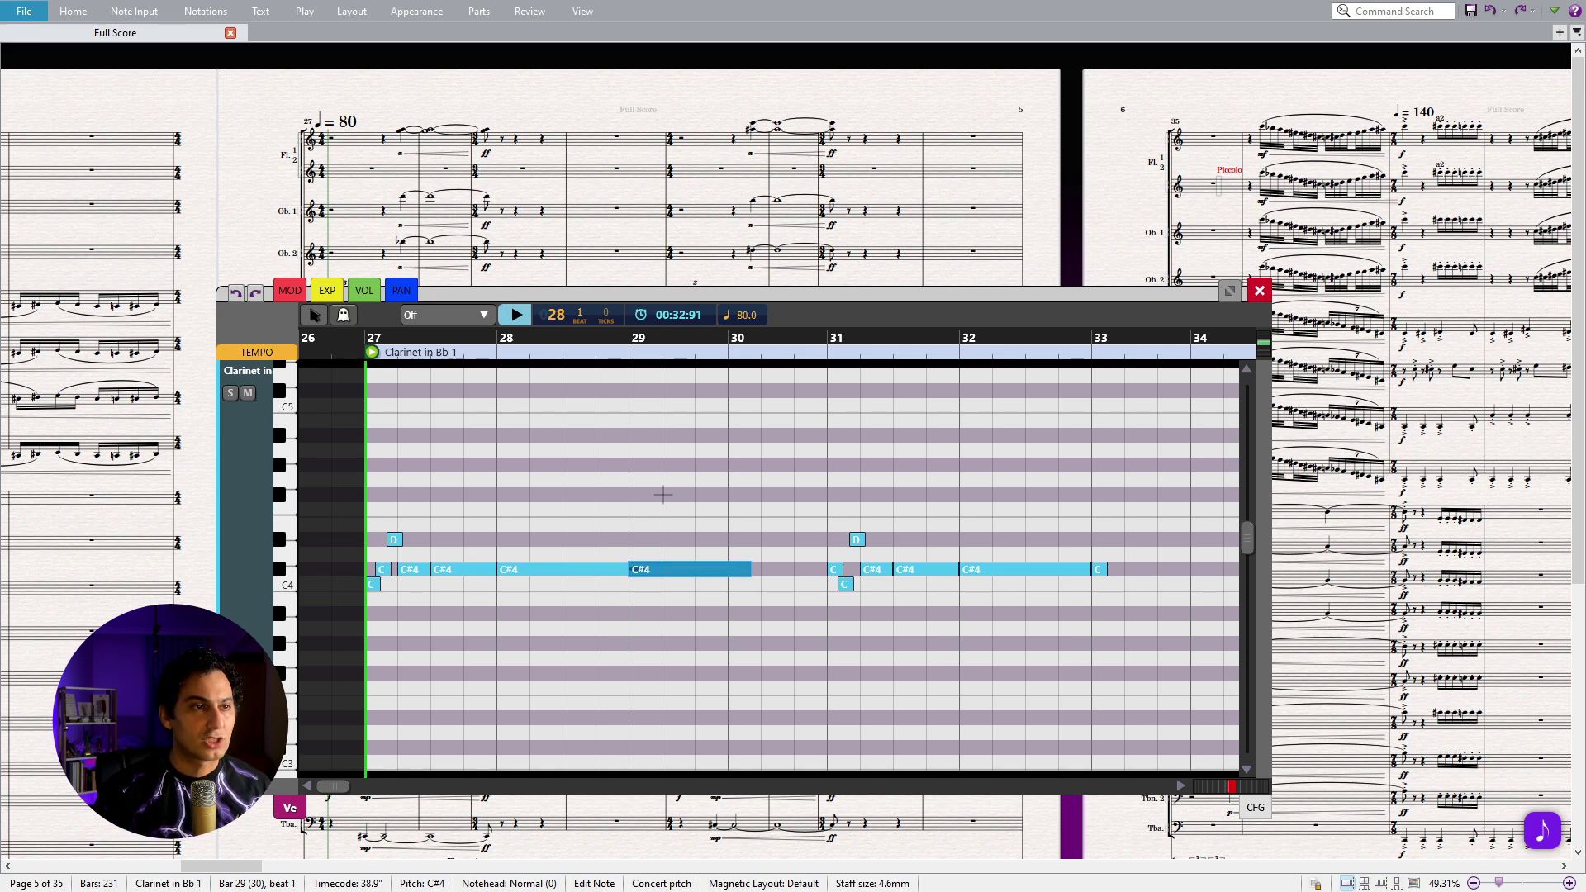
pyautogui.moveTo(557, 300); pyautogui.dragTo(565, 267)
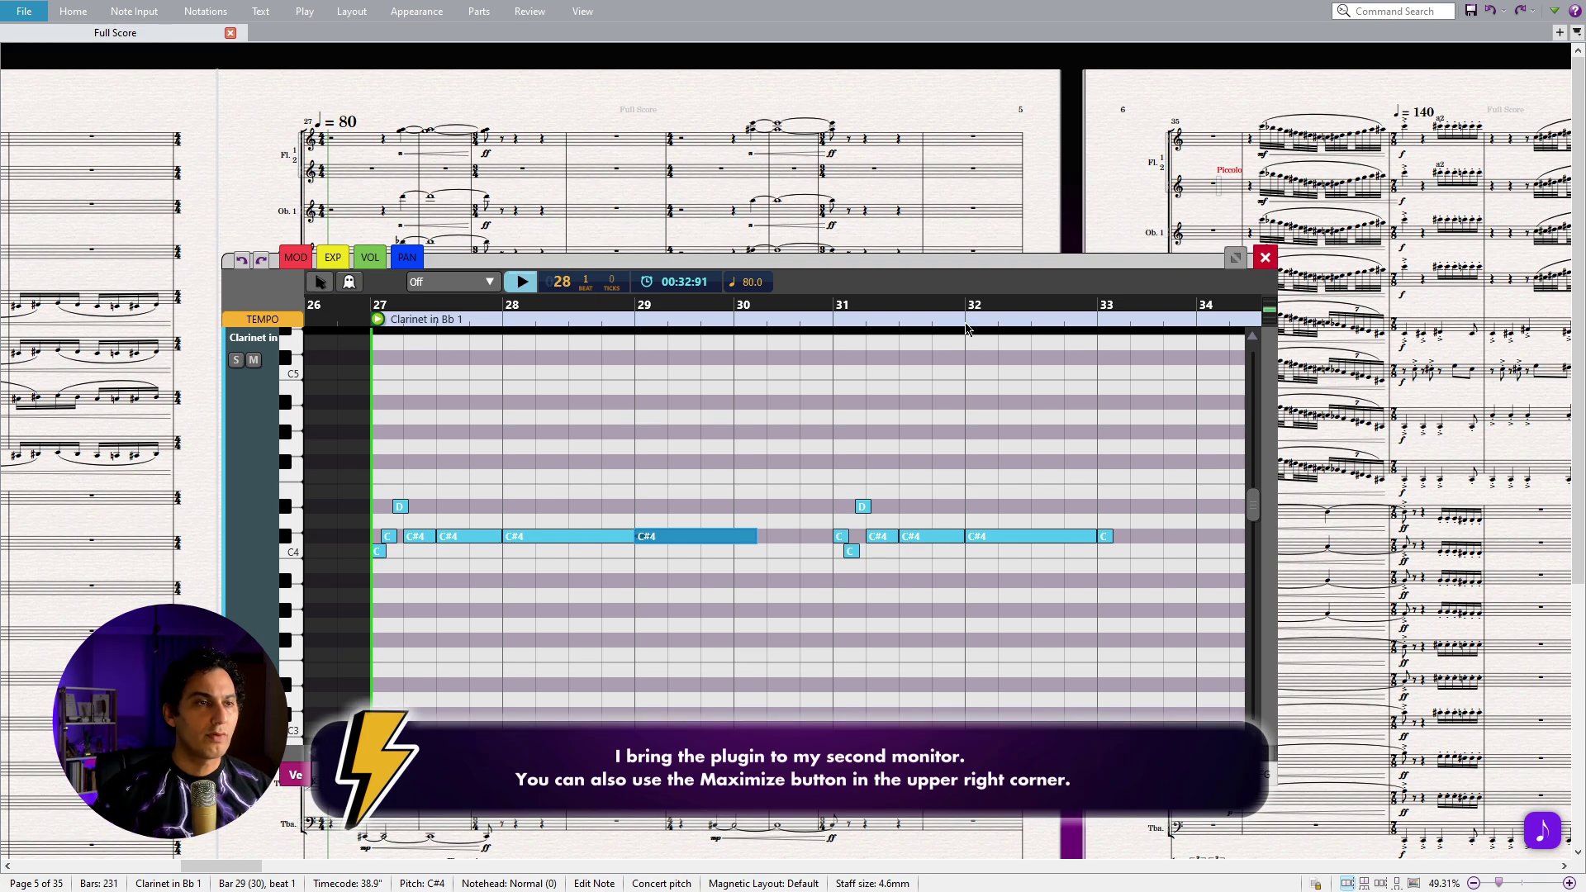
# Step: Reopen the piano roll on both clarinets' bars 27–34 and stretch Clarinet 2's bar-29 C#4 to match Clarinet 1
pyautogui.click(1265, 257)
pyautogui.click(987, 299)
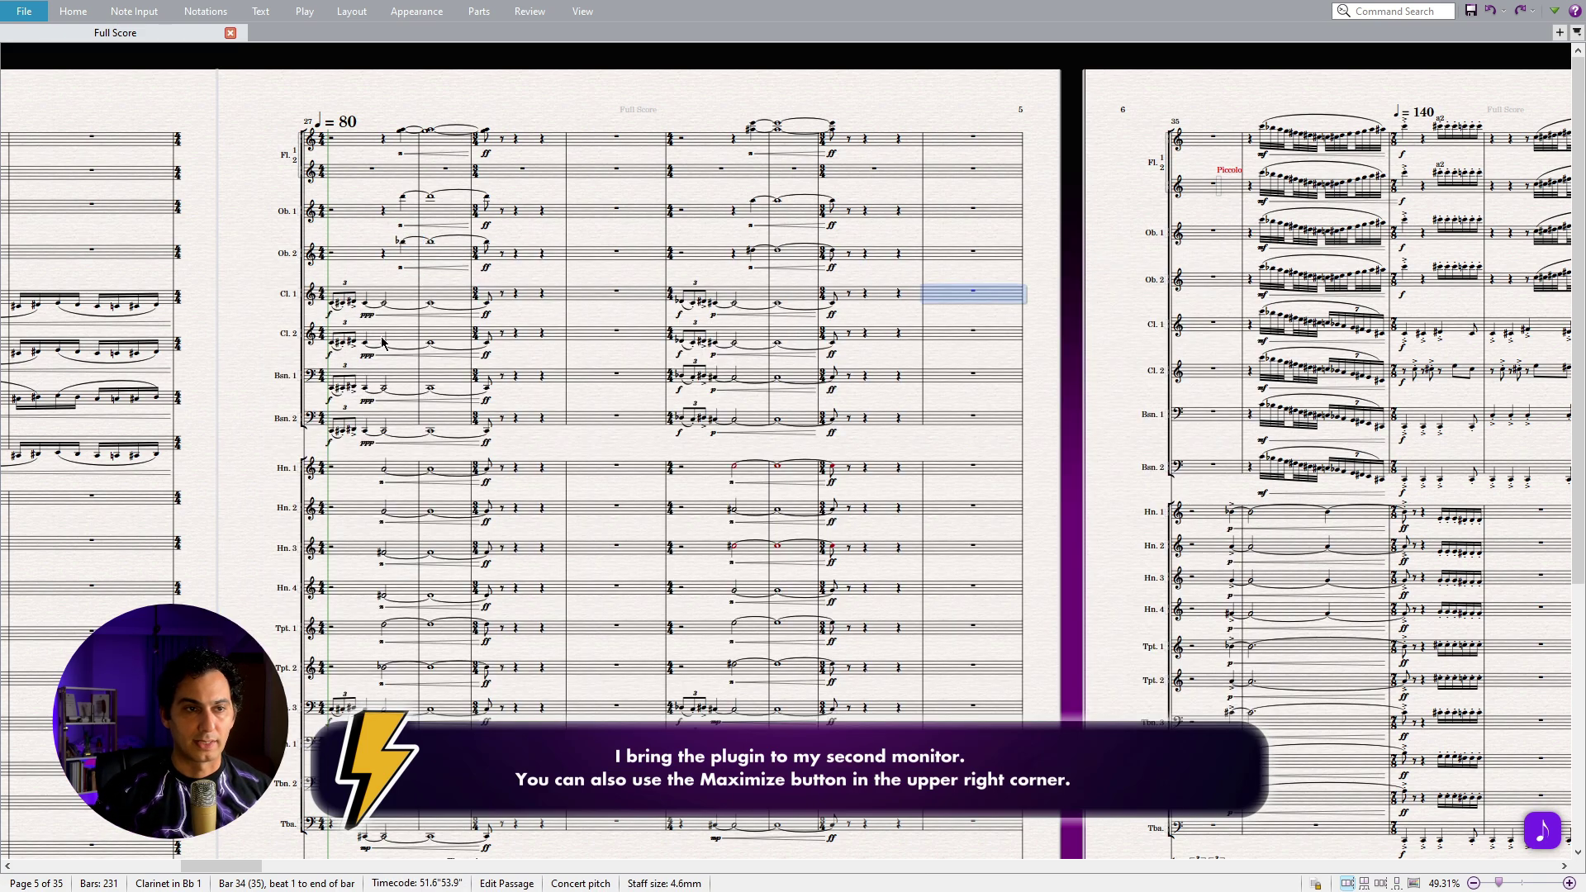
pyautogui.keyDown('shift'); pyautogui.click(335, 339); pyautogui.keyUp('shift')
pyautogui.hotkey('ctrl', 'alt', 'p')
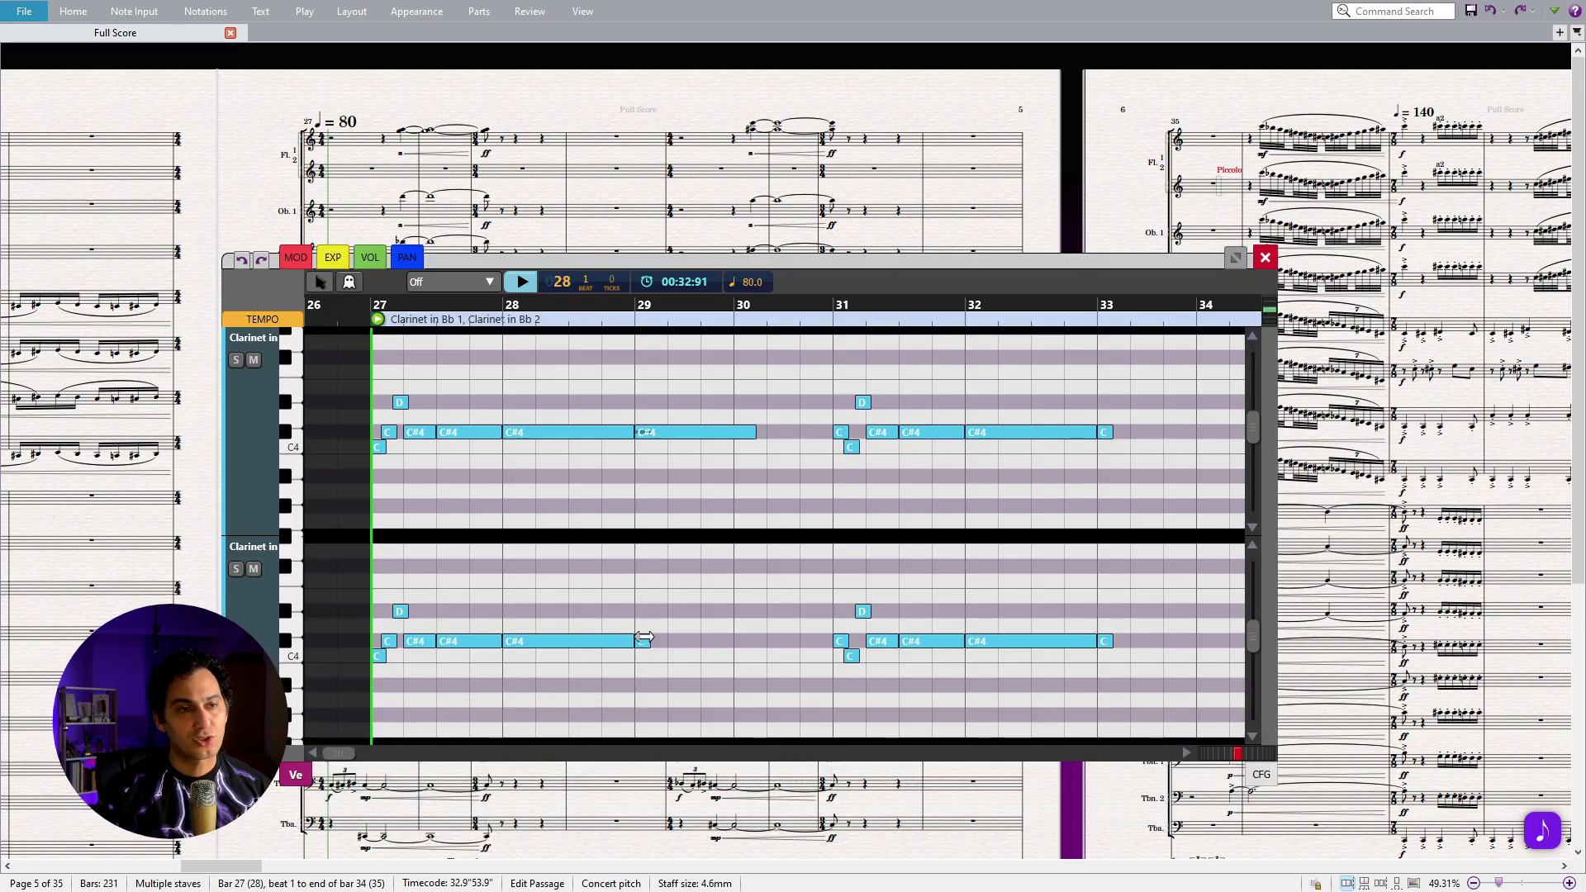
pyautogui.moveTo(650, 643); pyautogui.dragTo(751, 648)
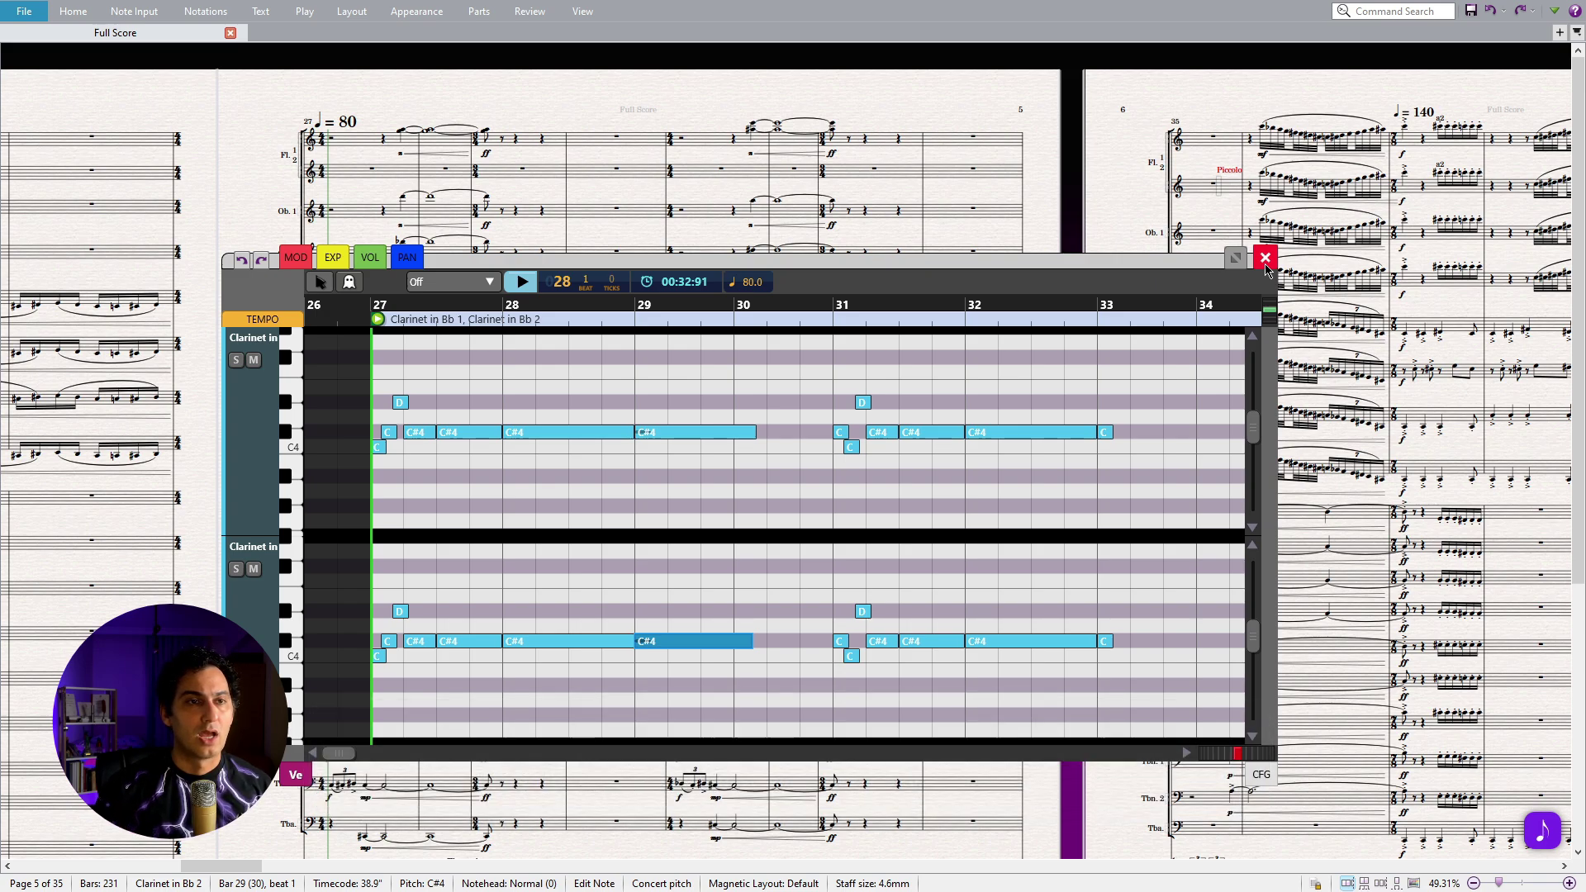
# Step: Place the playback position in bar 29 and show velocity lanes for both clarinets
pyautogui.hscroll(10, 827, 640)
pyautogui.scroll(5, 827, 640)
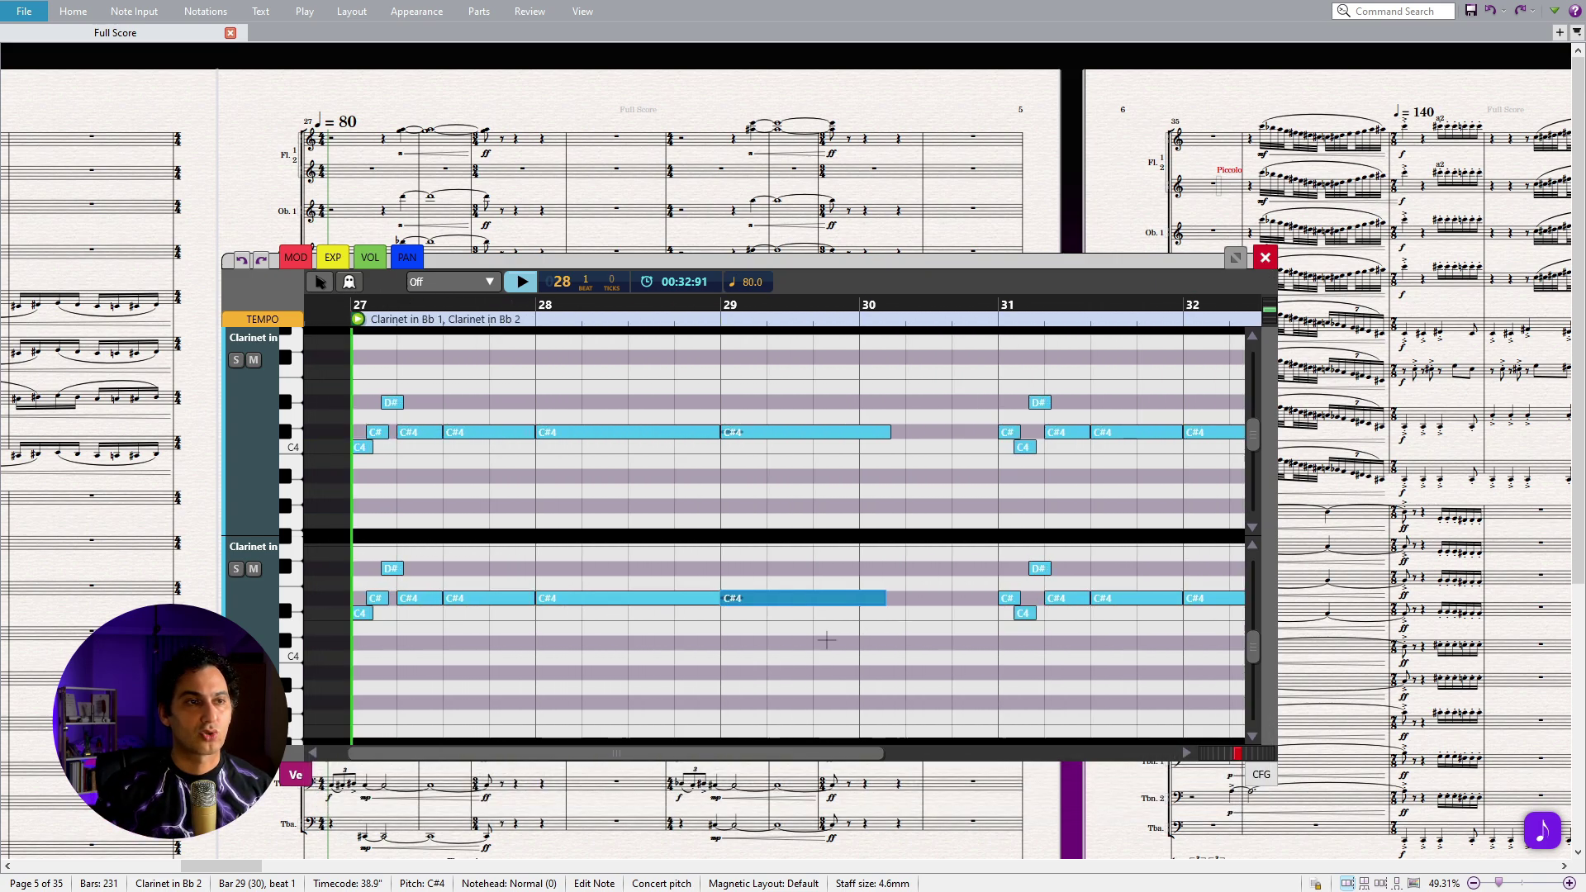
pyautogui.hscroll(-6, 827, 640)
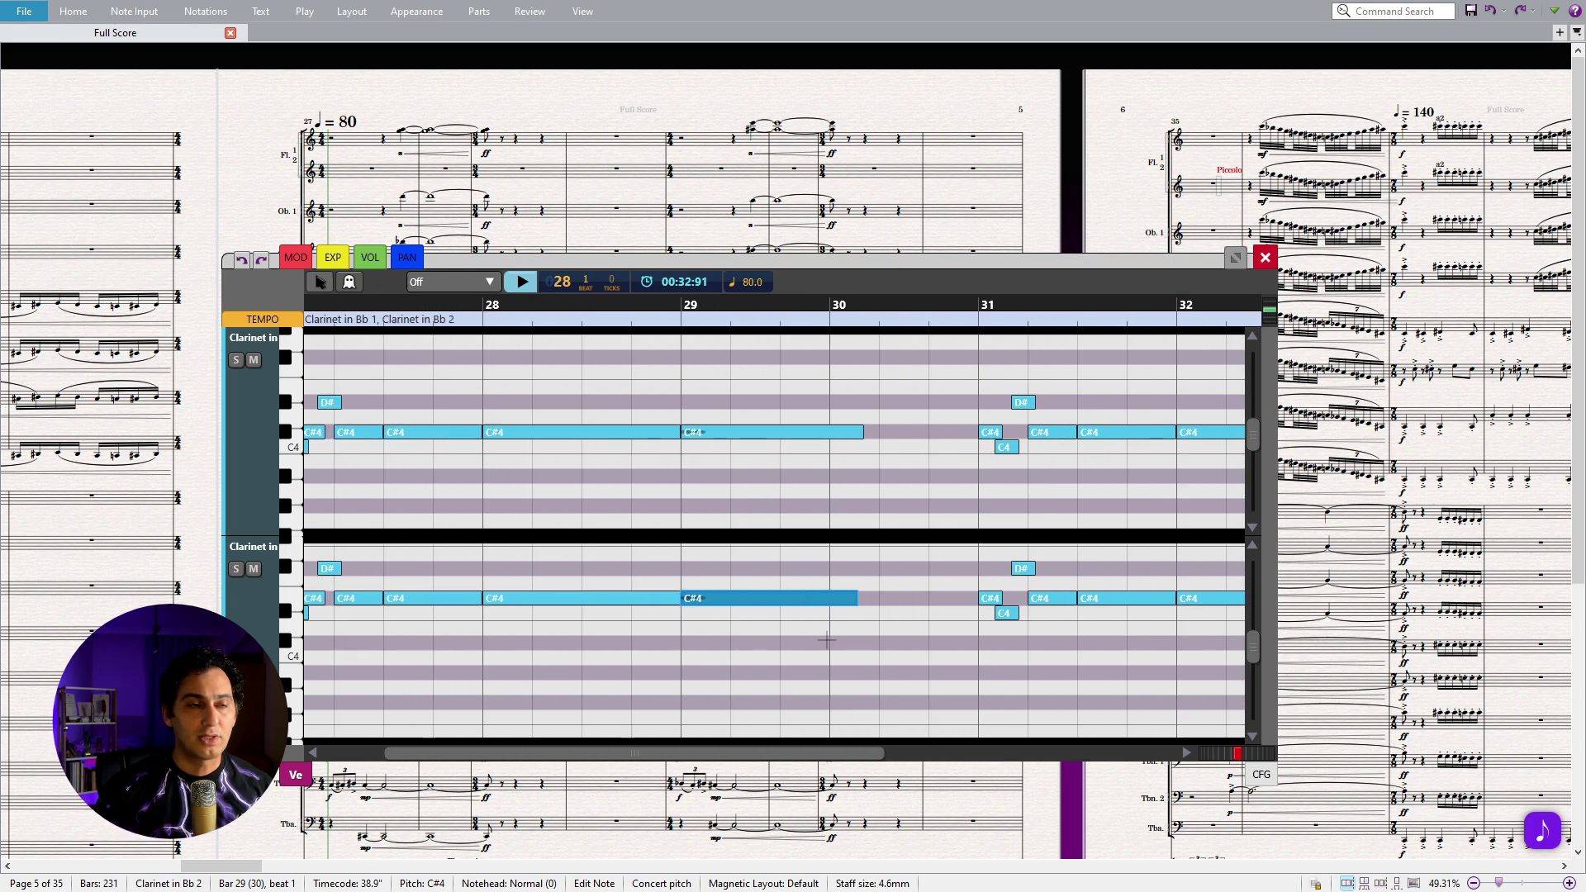
pyautogui.scroll(-4, 828, 640)
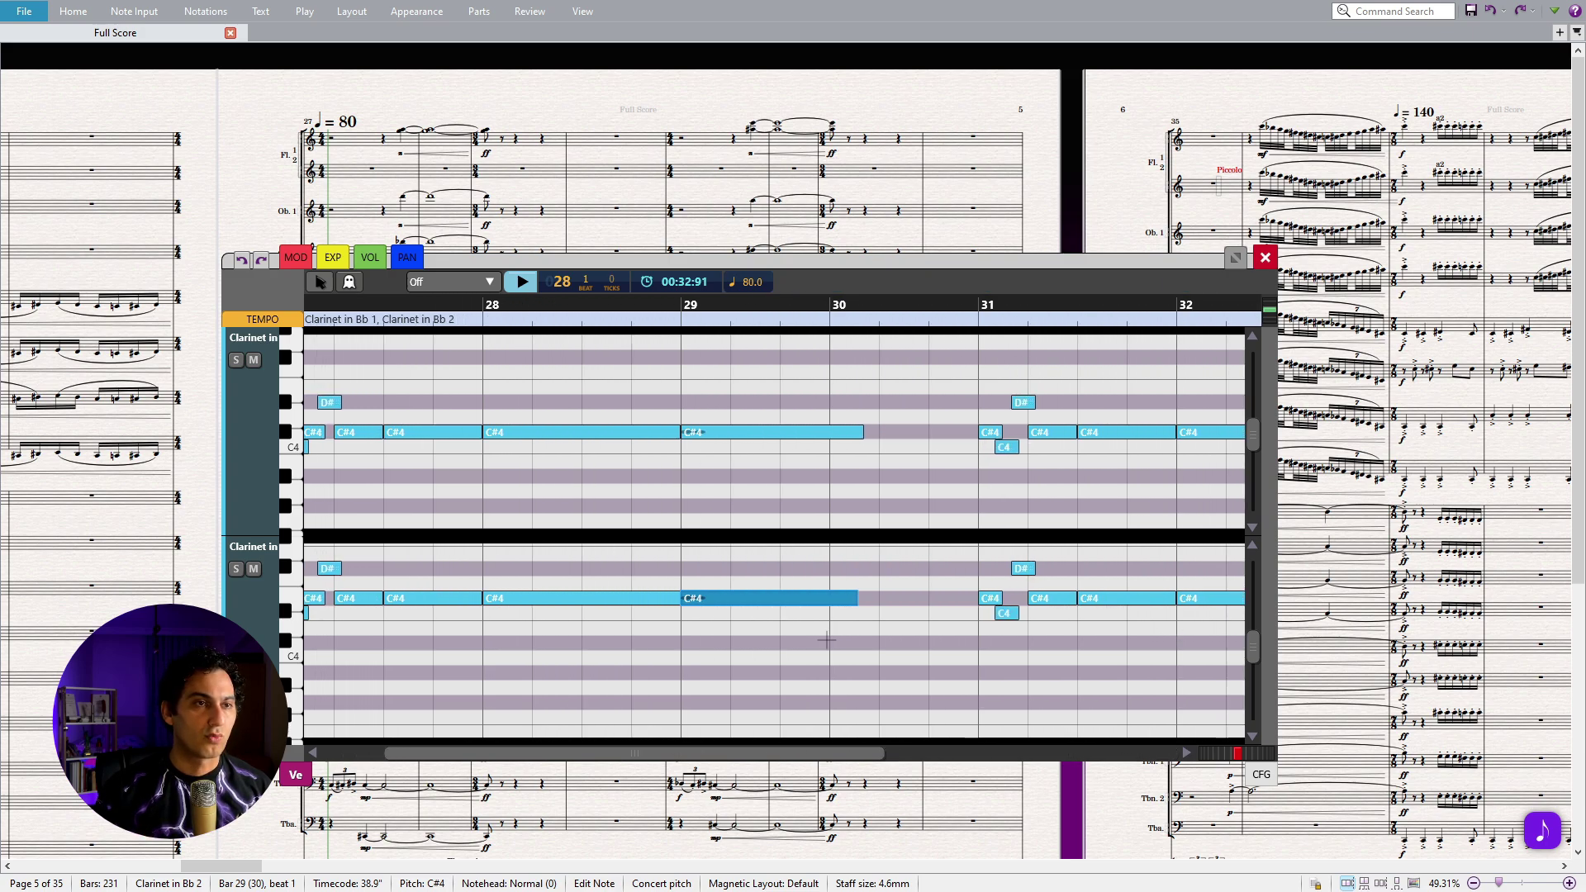
pyautogui.scroll(4, 828, 640)
pyautogui.click(787, 319)
pyautogui.scroll(-4, 797, 603)
pyautogui.scroll(5, 630, 602)
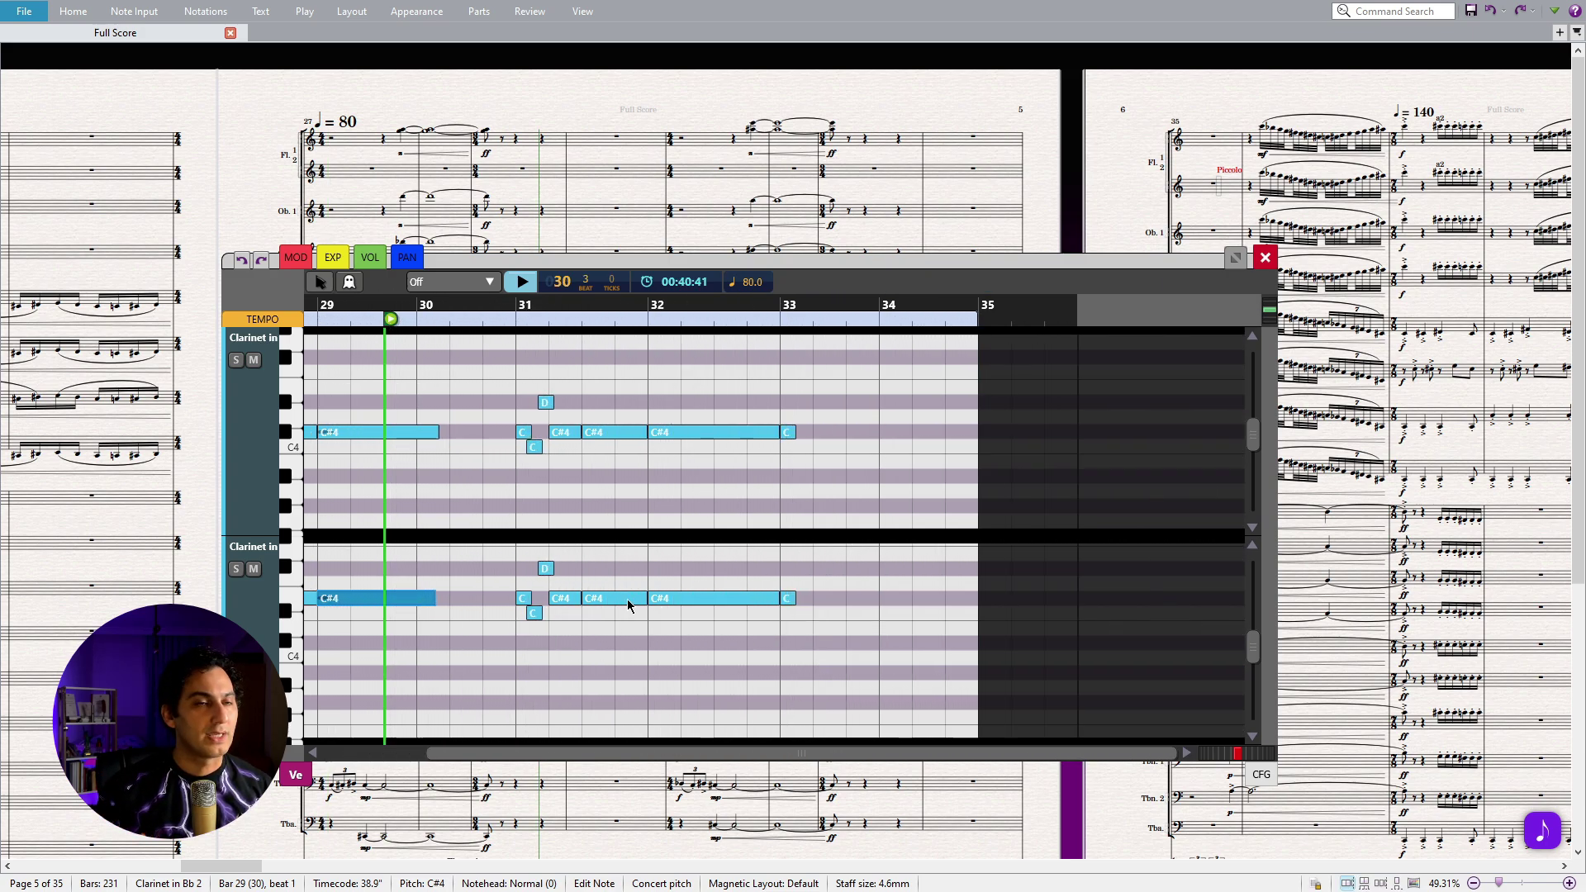
pyautogui.hscroll(-5, 655, 584)
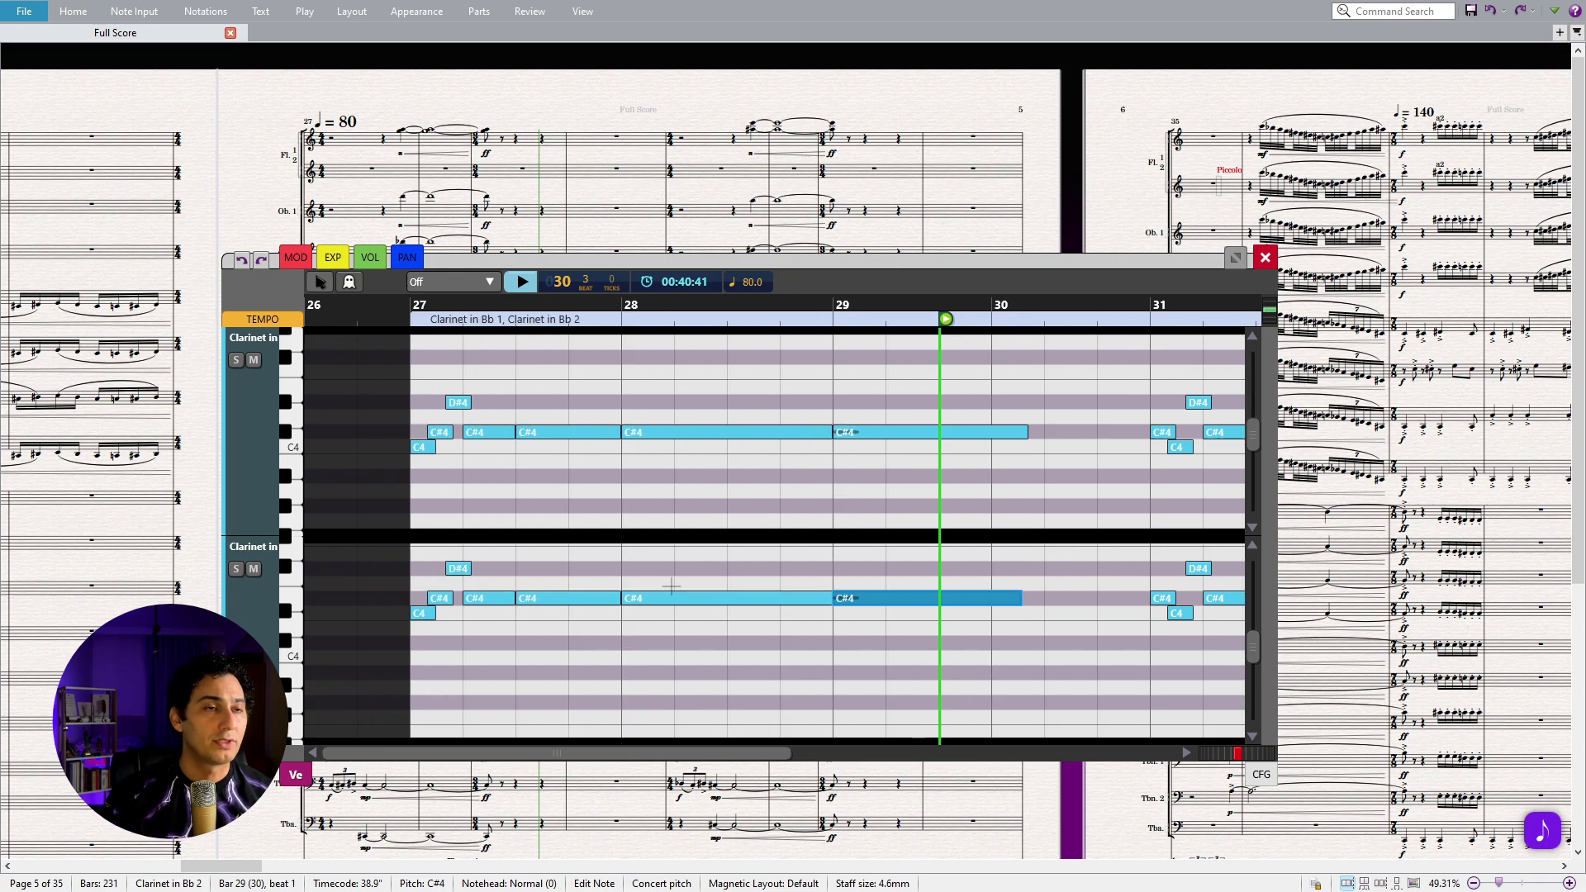
pyautogui.hscroll(1, 582, 627)
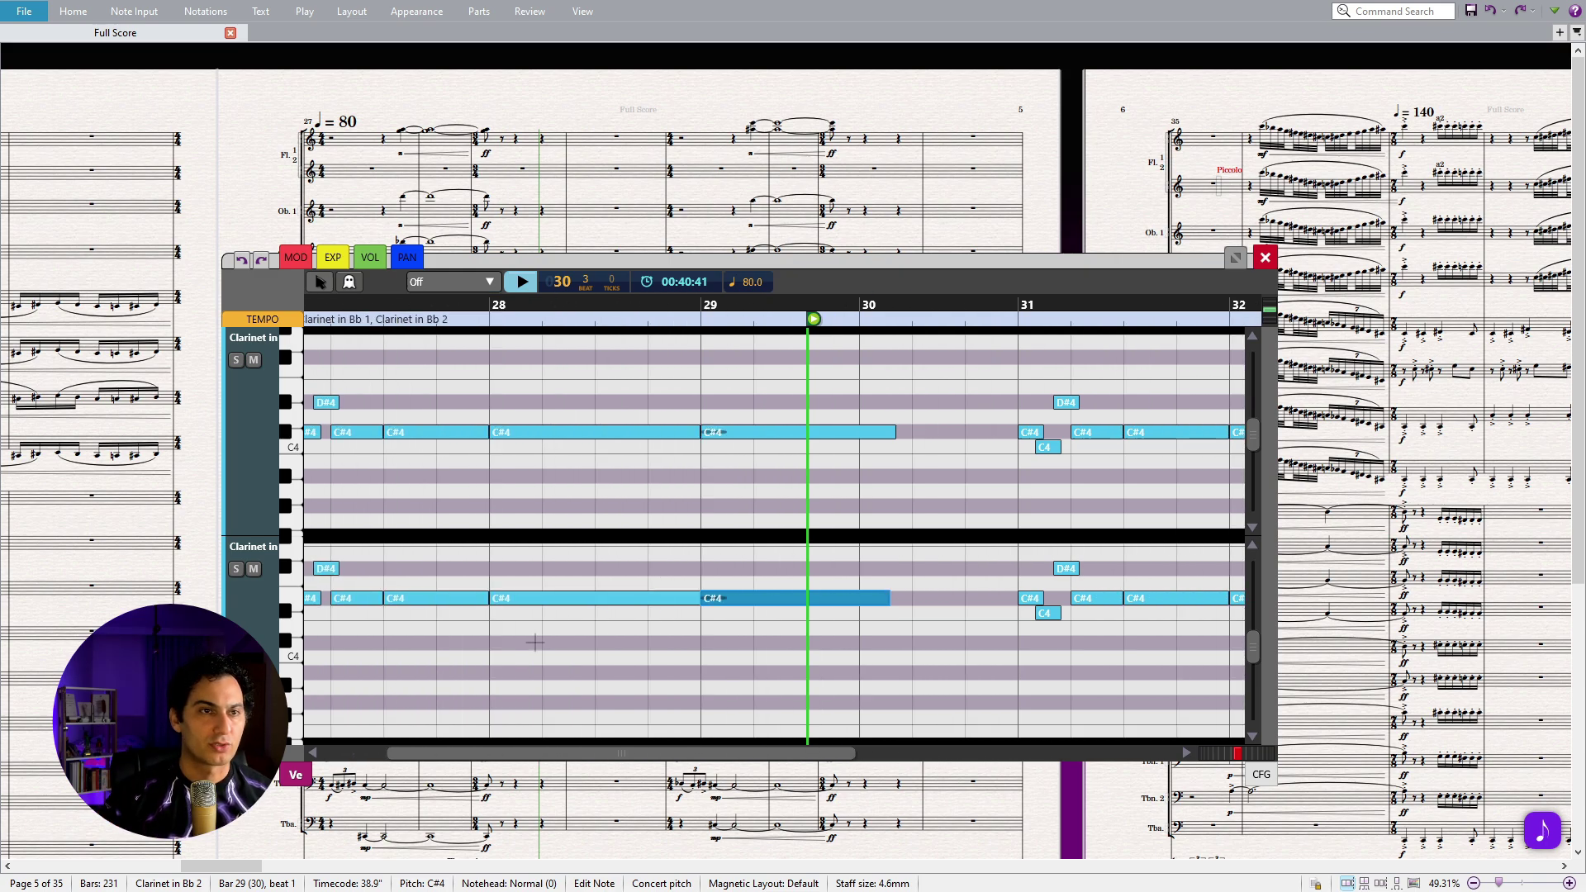
pyautogui.click(310, 774)
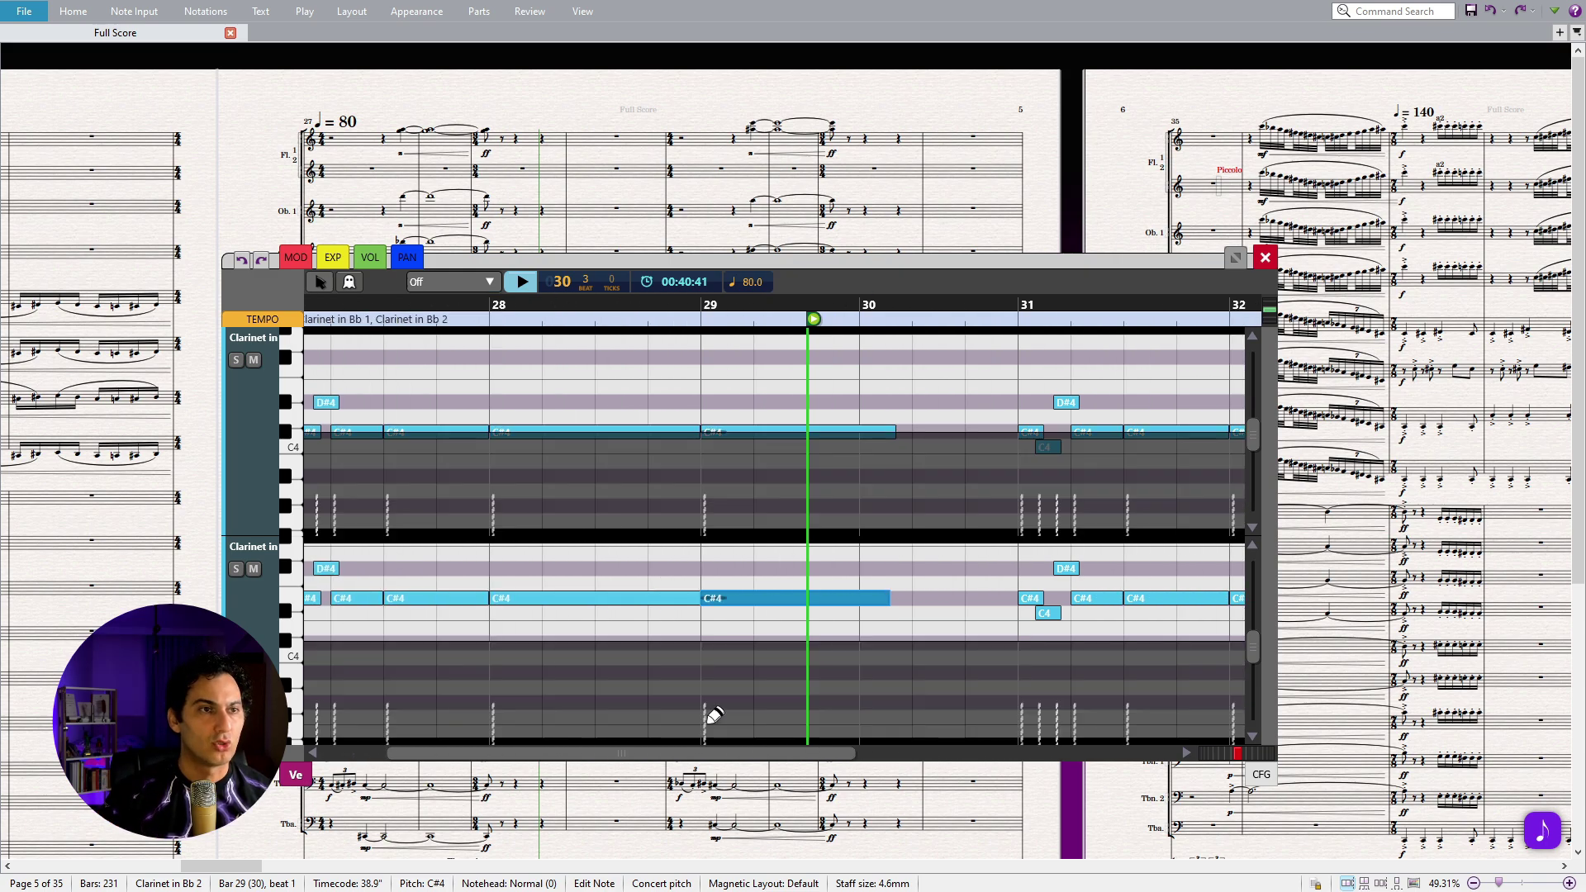
# Step: Set Clarinet 2's bar 28–29 note velocities to 50 and its bar-31 velocities to 45
pyautogui.click(493, 694)
pyautogui.click(705, 704)
pyautogui.moveTo(1021, 694); pyautogui.dragTo(1131, 708)
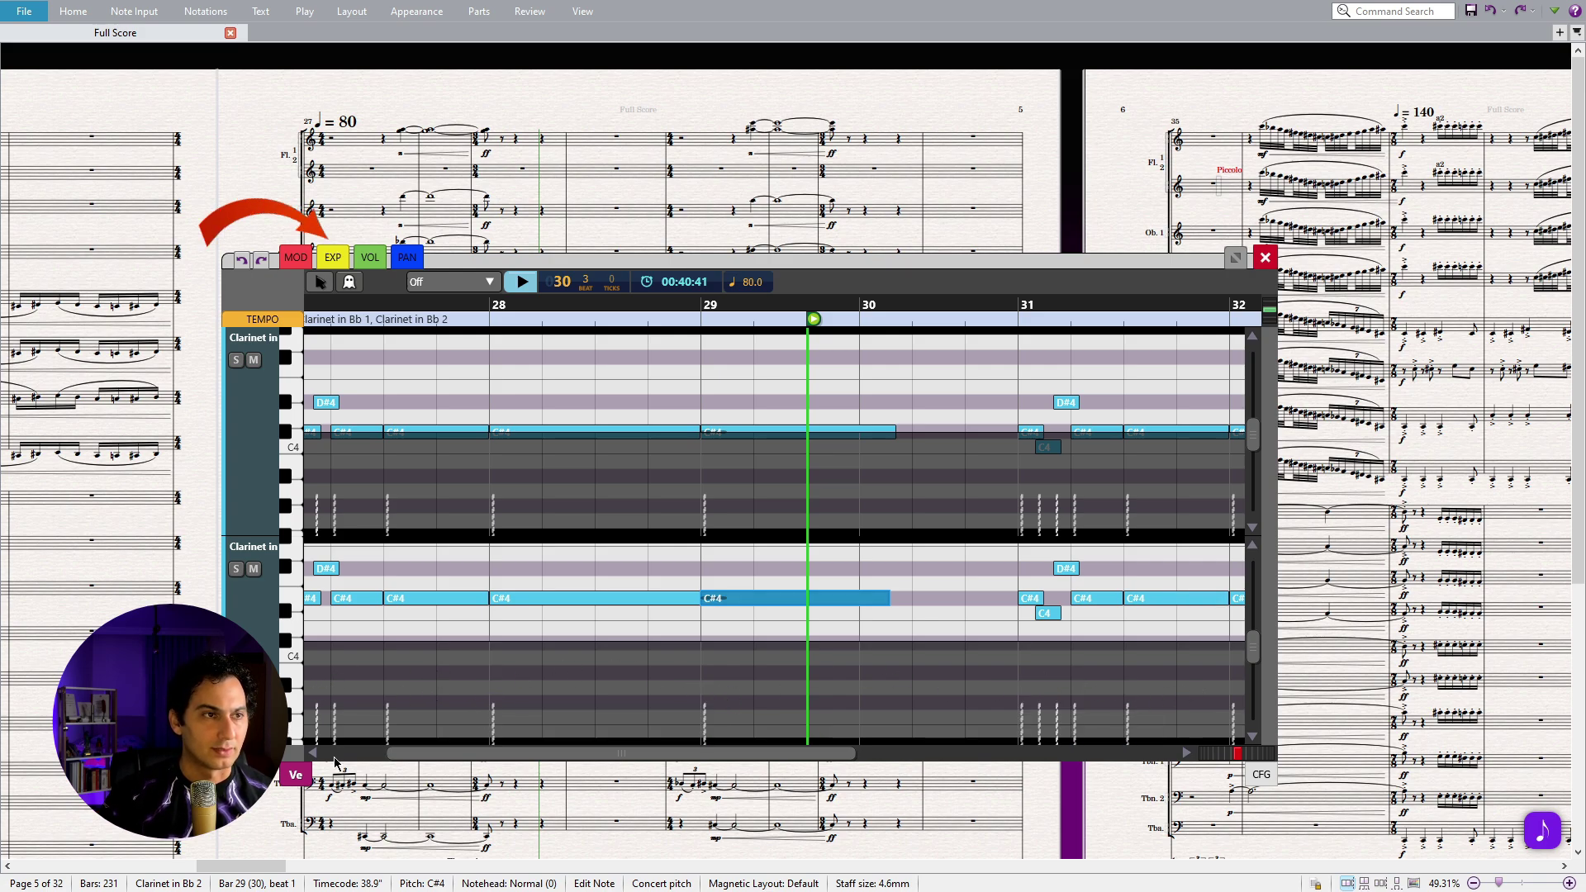
# Step: Switch to the EXP lane and draw swelling, dipping expression curves for both clarinets across bars 27–31
pyautogui.click(333, 258)
pyautogui.moveTo(344, 514)
pyautogui.mouseDown()
pyautogui.moveTo(377, 493)
pyautogui.moveTo(684, 459)
pyautogui.moveTo(1030, 496)
pyautogui.moveTo(1190, 492)
pyautogui.mouseUp()
pyautogui.moveTo(370, 708)
pyautogui.mouseDown()
pyautogui.moveTo(421, 682)
pyautogui.moveTo(983, 679)
pyautogui.moveTo(1176, 697)
pyautogui.mouseUp()
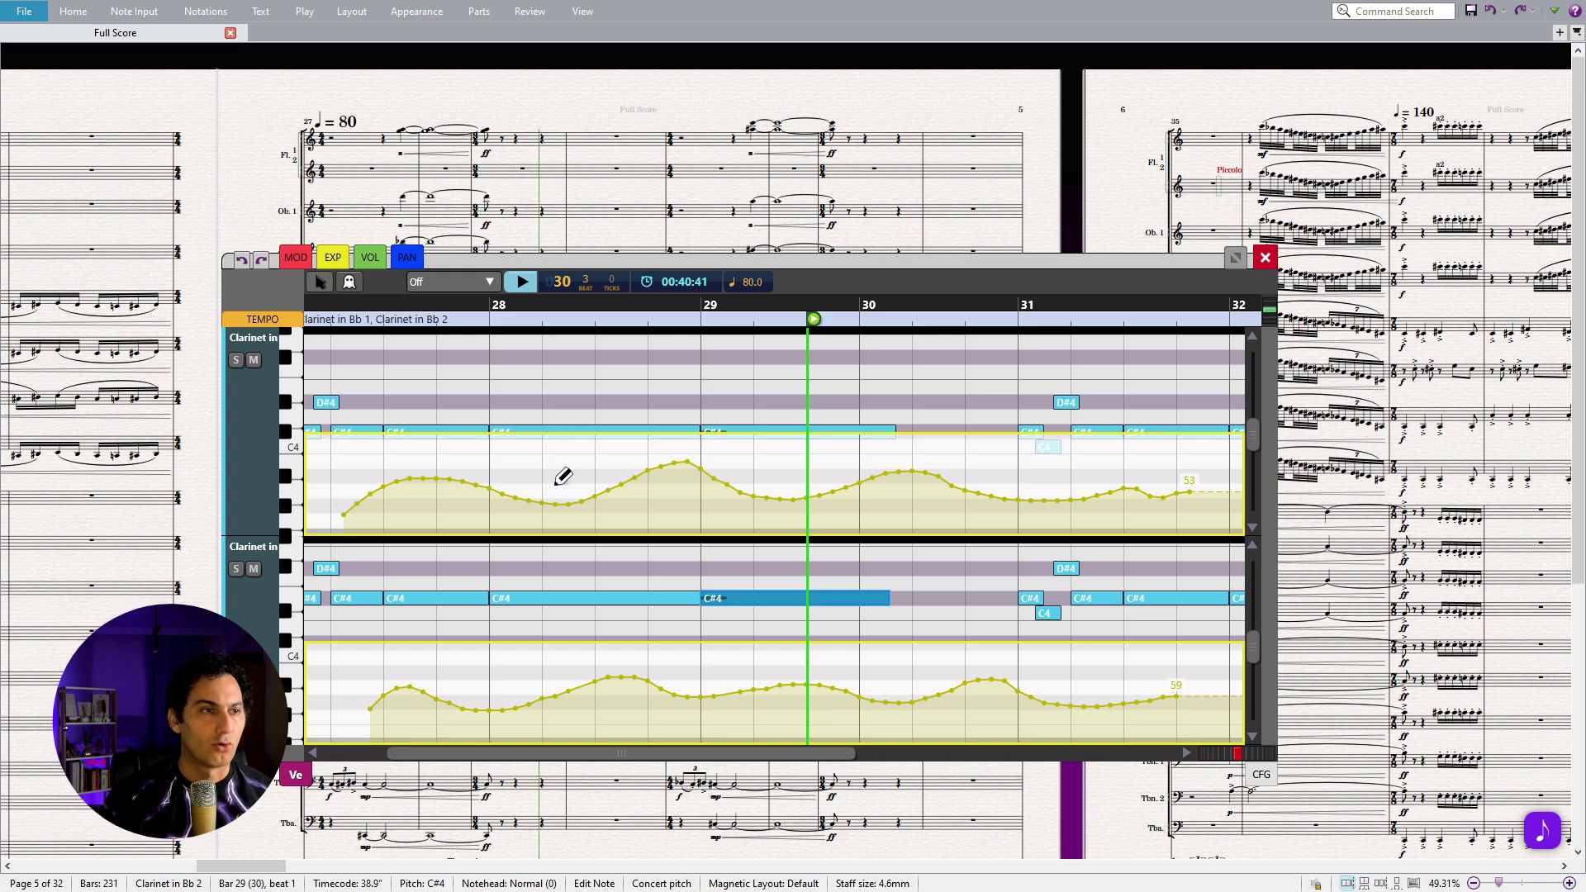
# Step: Close the piano roll and inspect the controller number list in the CFG preferences
pyautogui.click(1265, 257)
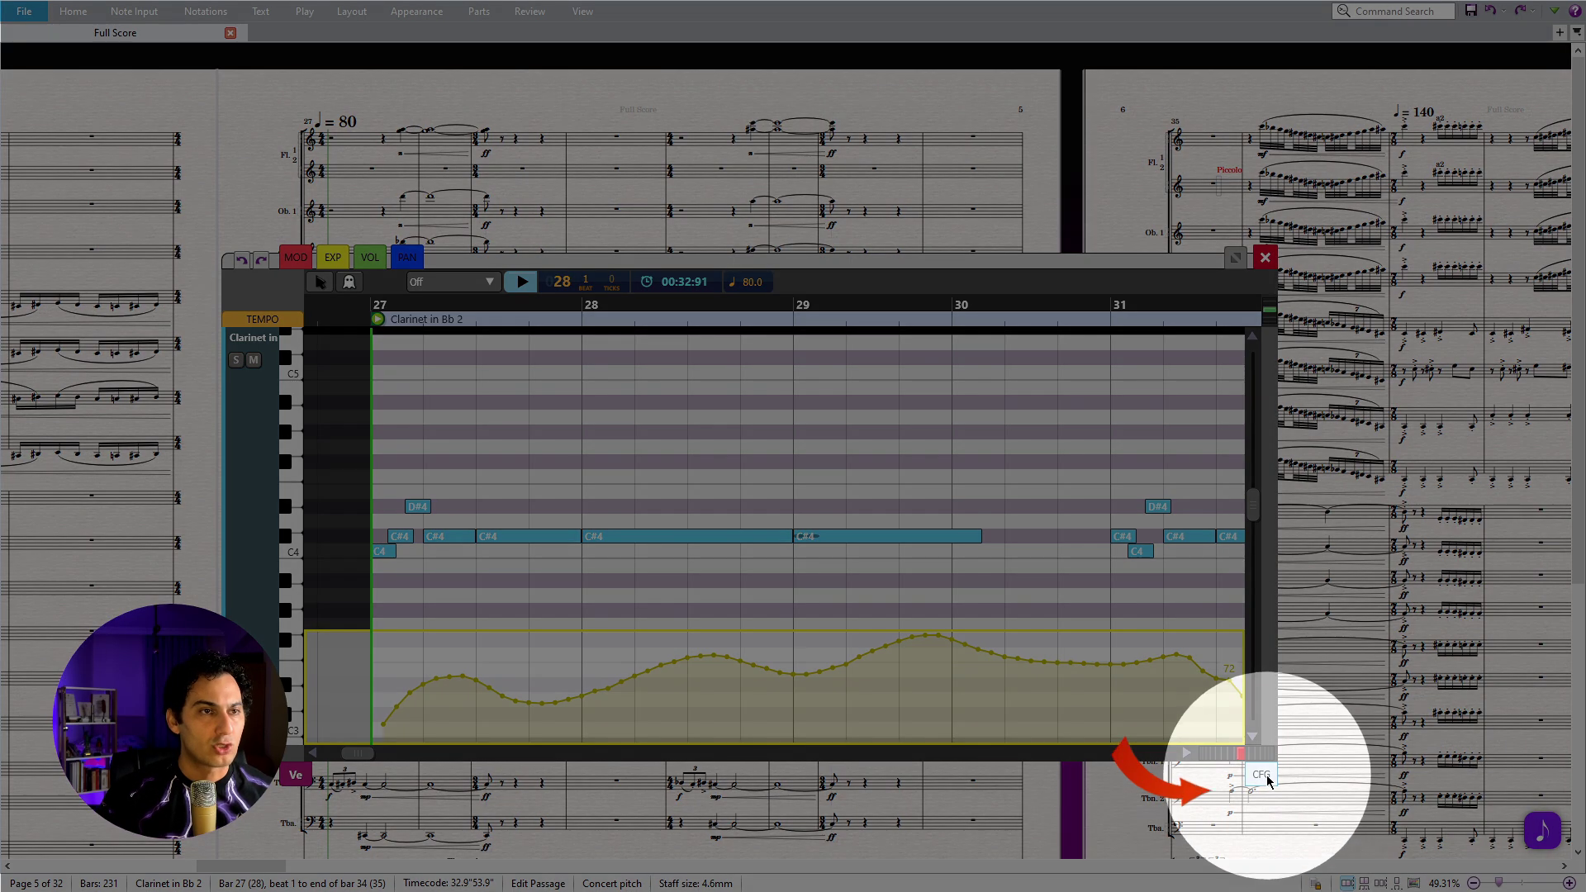
pyautogui.click(1267, 779)
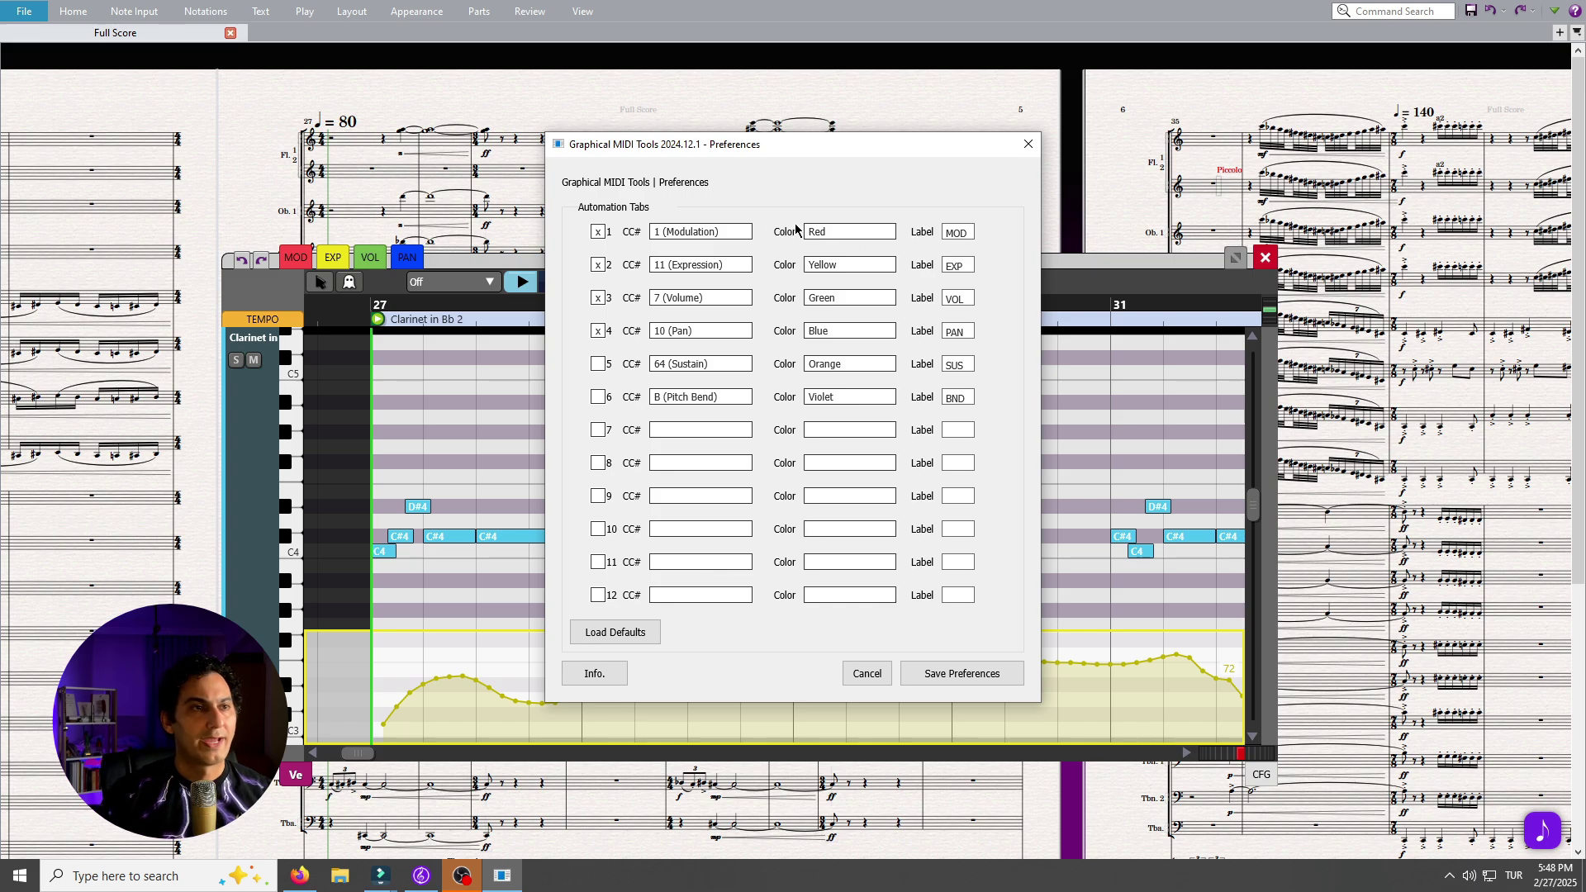
pyautogui.click(690, 436)
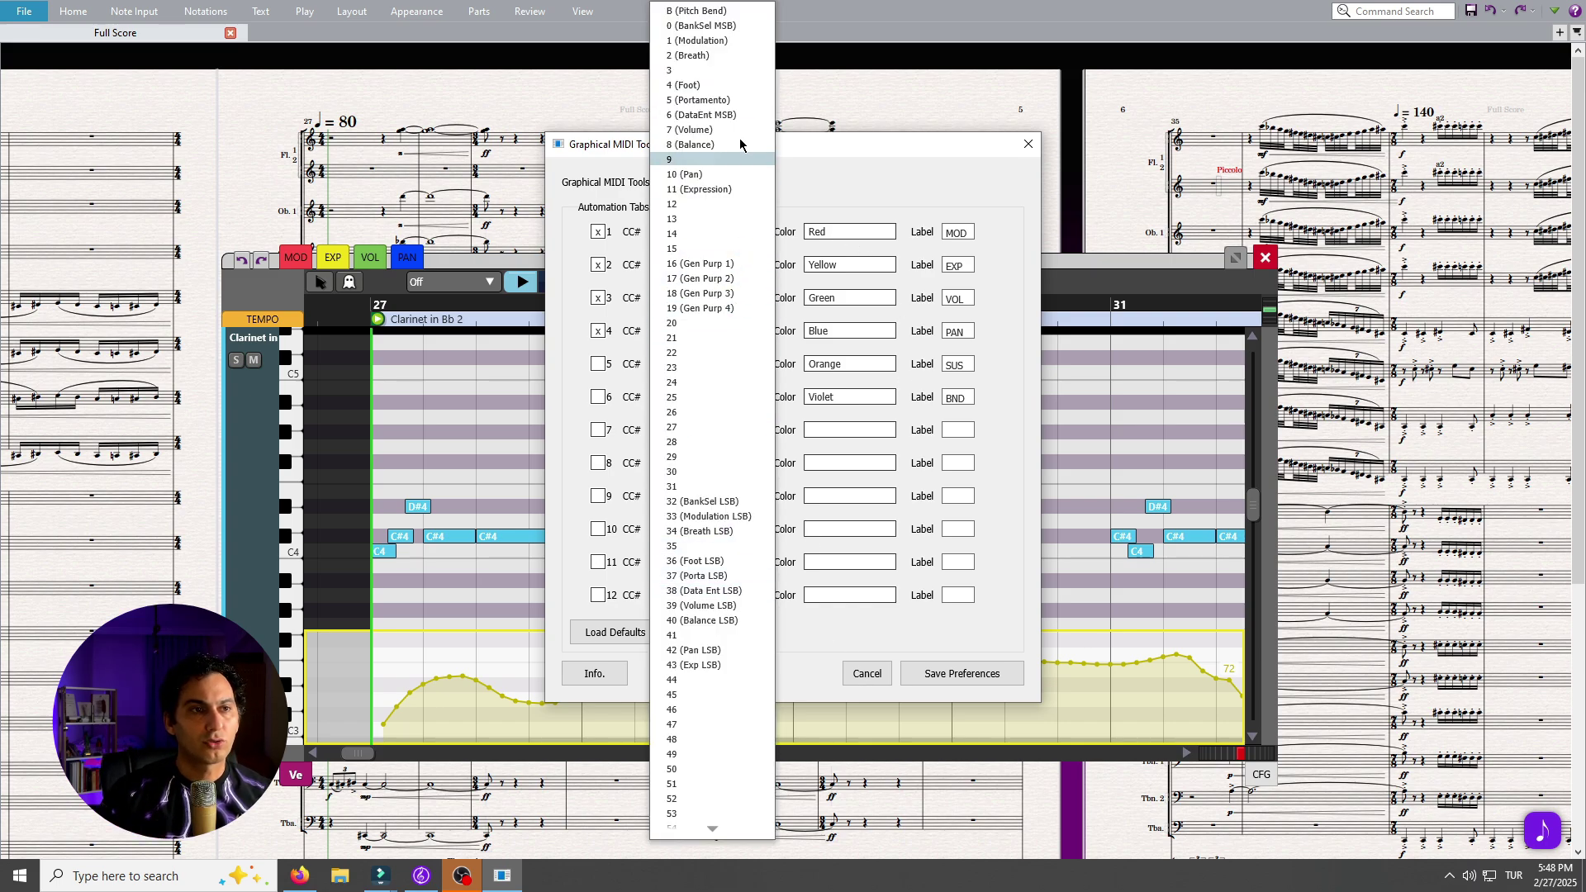
# Step: Cancel the preferences, draw a new Clarinet 2 expression curve, and set one node to jump to 12
pyautogui.click(867, 673)
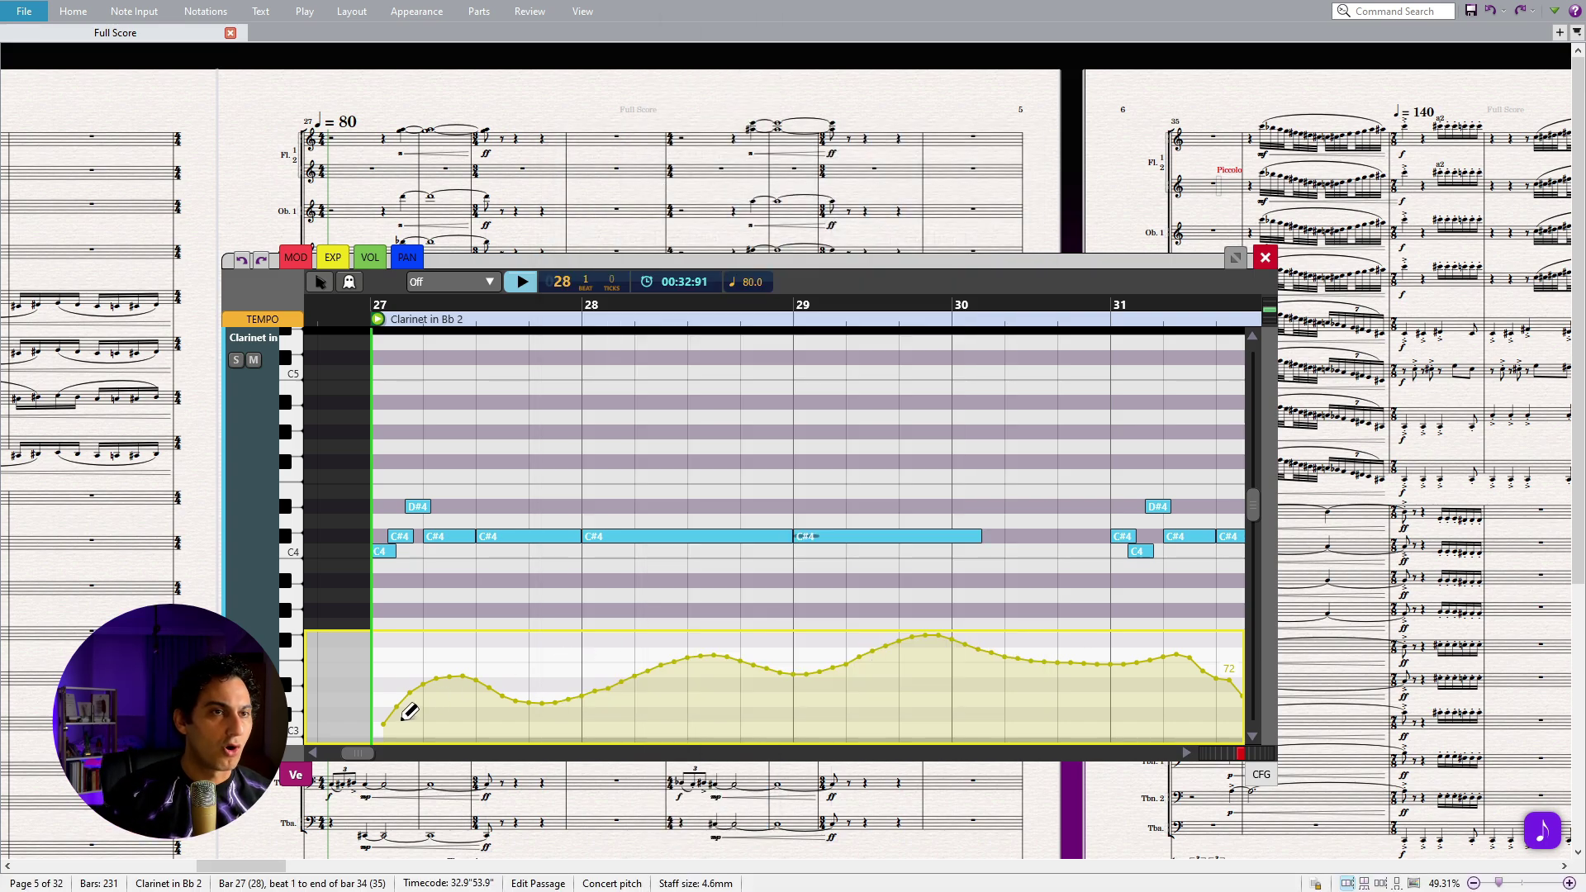
pyautogui.moveTo(405, 710)
pyautogui.mouseDown()
pyautogui.moveTo(438, 677)
pyautogui.moveTo(564, 687)
pyautogui.moveTo(727, 655)
pyautogui.moveTo(868, 687)
pyautogui.moveTo(1208, 673)
pyautogui.moveTo(1242, 694)
pyautogui.mouseUp()
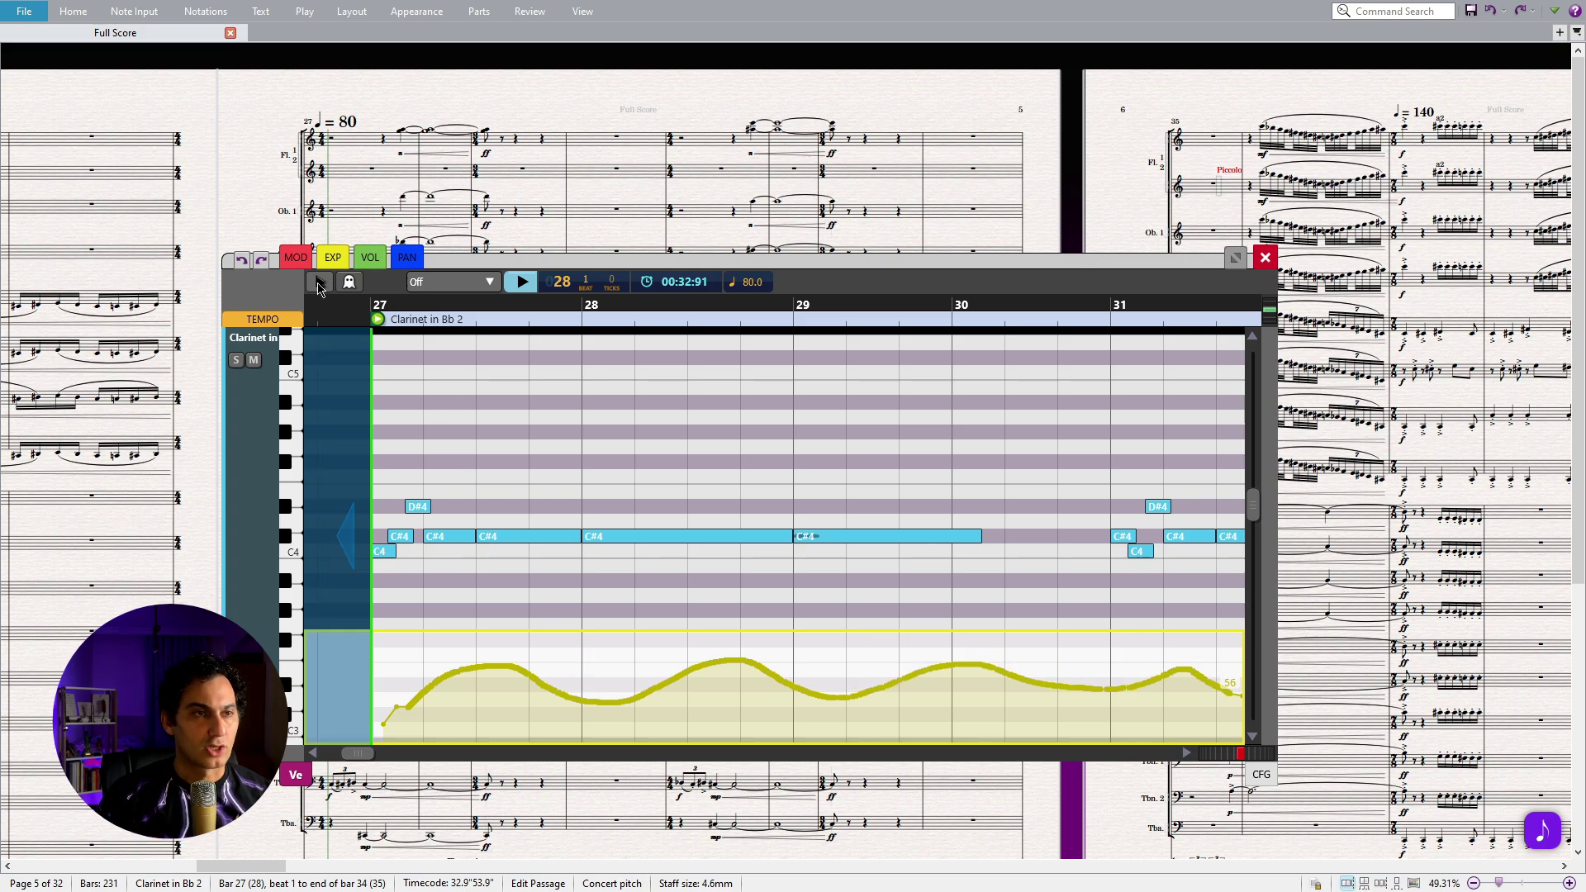
pyautogui.doubleClick(559, 694)
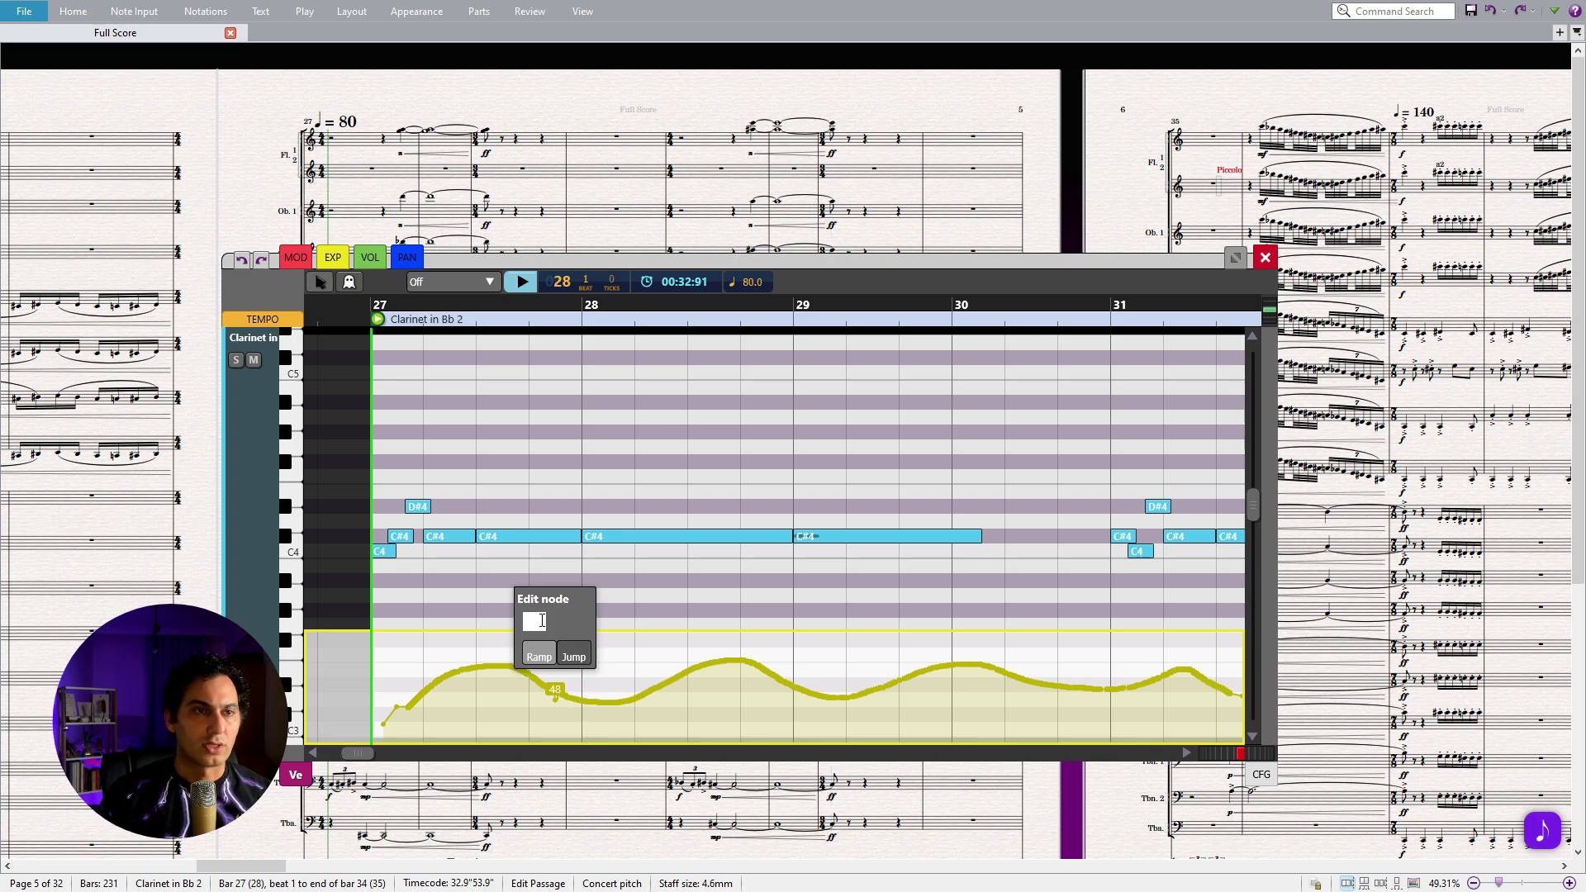
pyautogui.write('123')
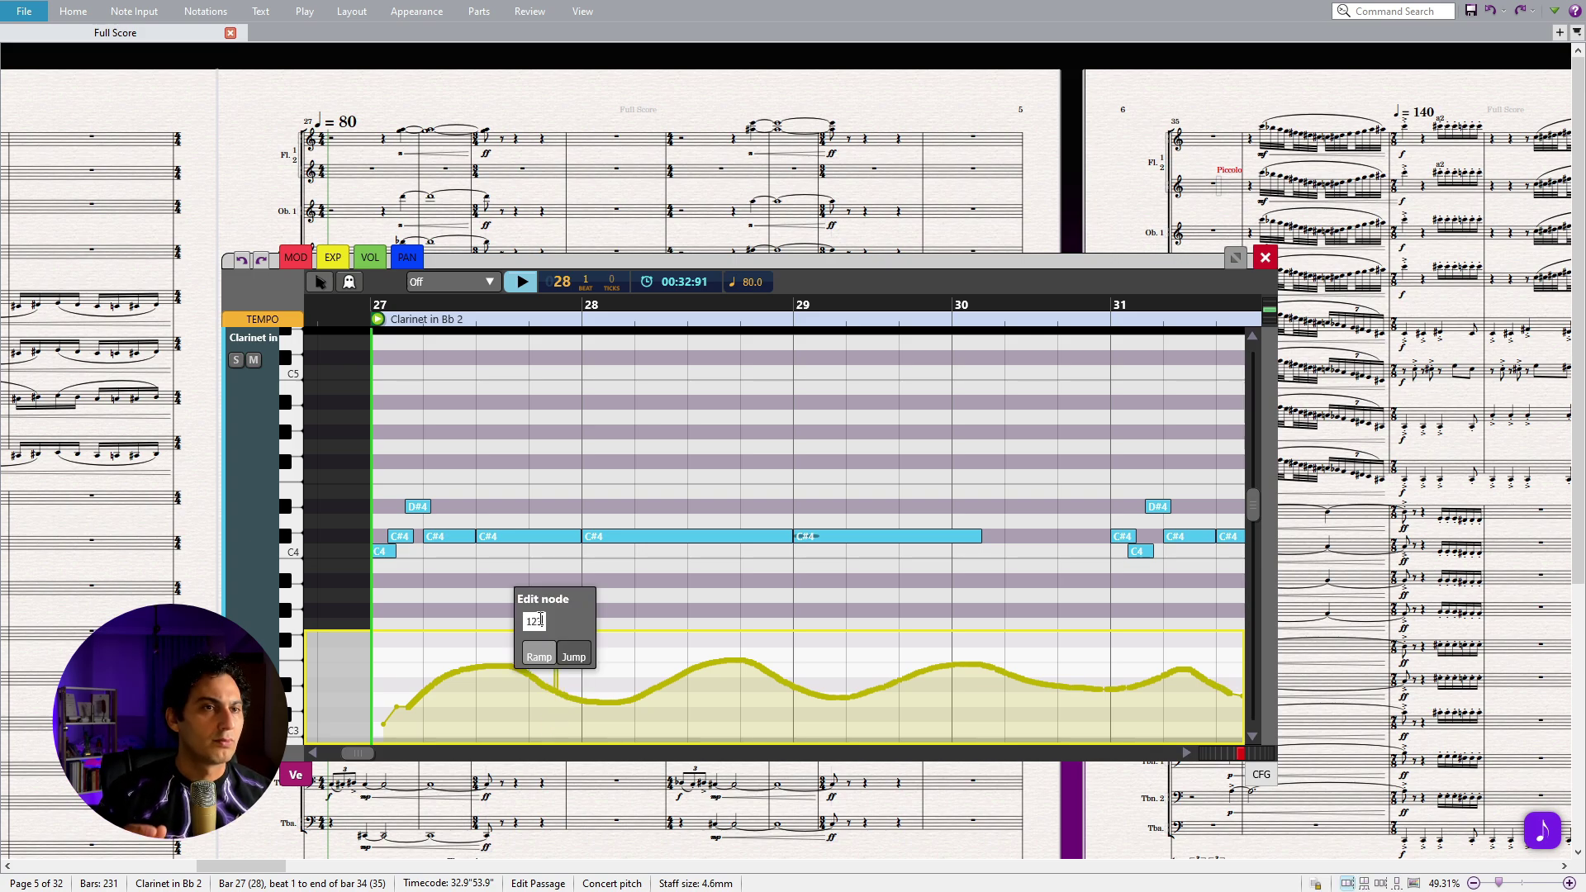
pyautogui.click(574, 659)
# Step: Erase that curve and place new nodes for a simple rise peaking at 74, ramping into the peak
pyautogui.moveTo(380, 690); pyautogui.dragTo(1245, 684)
pyautogui.click(568, 708)
pyautogui.click(700, 677)
pyautogui.rightClick(707, 677)
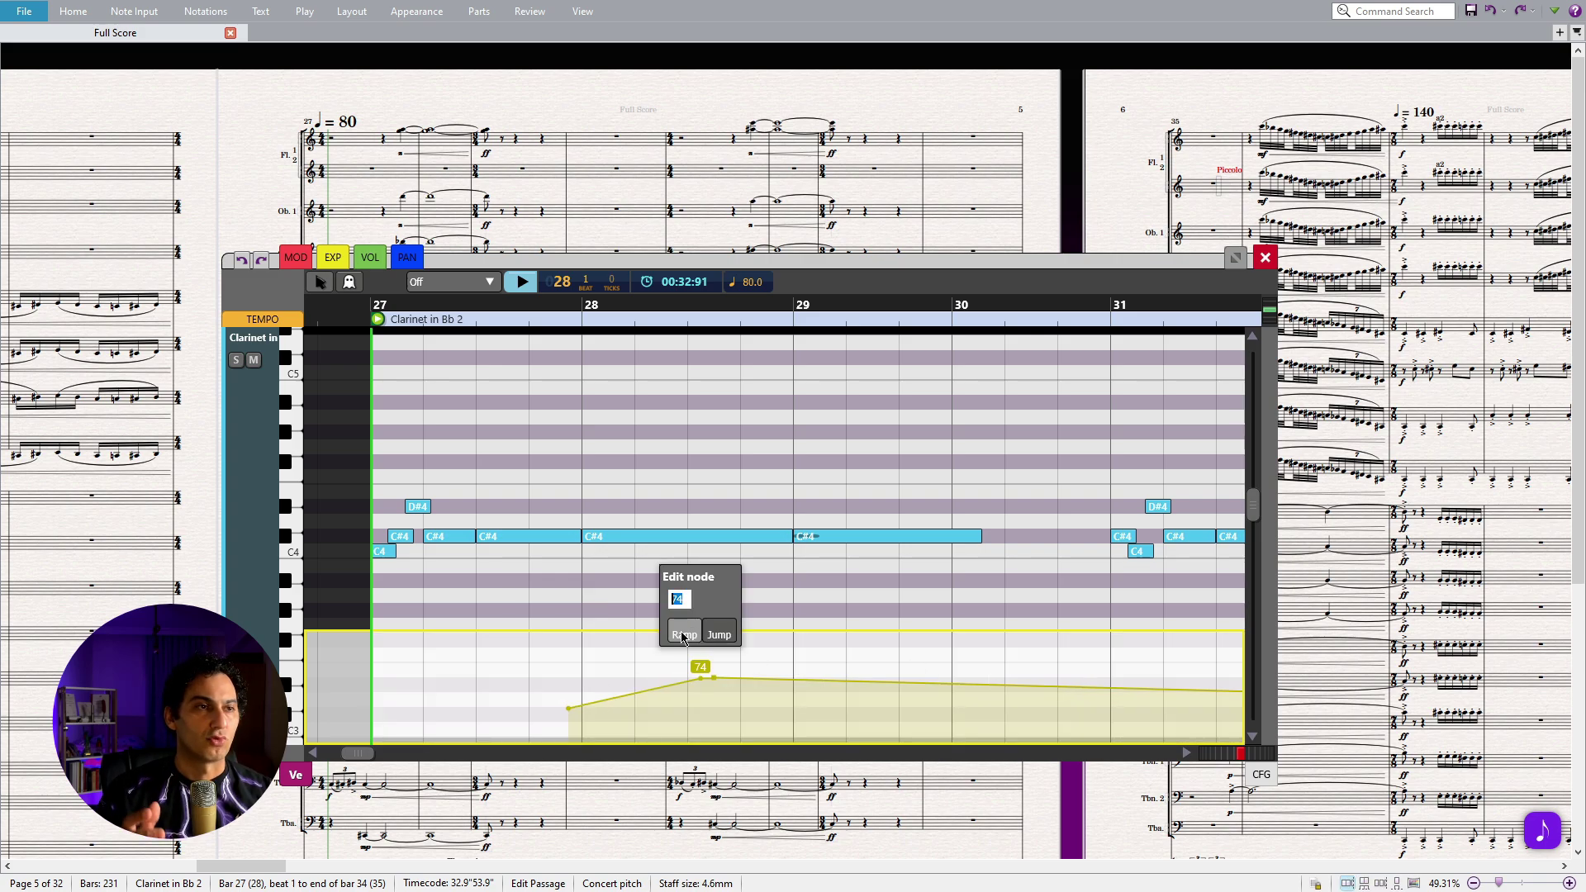
pyautogui.click(719, 635)
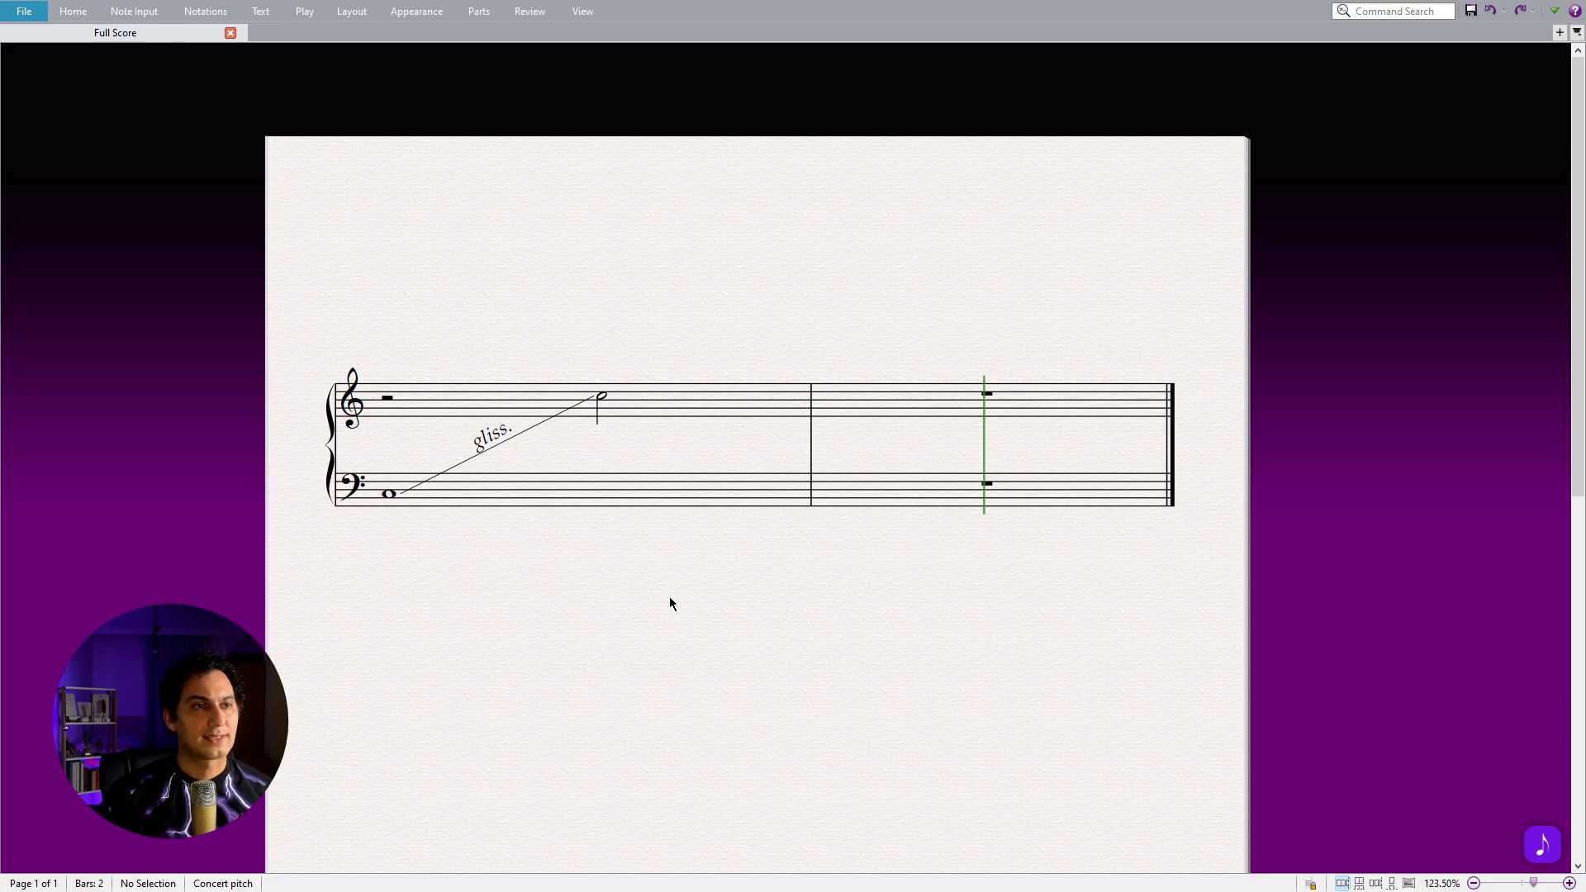
# Step: Centre the two-bar harp score, then try selecting its bass and treble first bars and clear the selection
pyautogui.moveTo(539, 607); pyautogui.dragTo(593, 509)
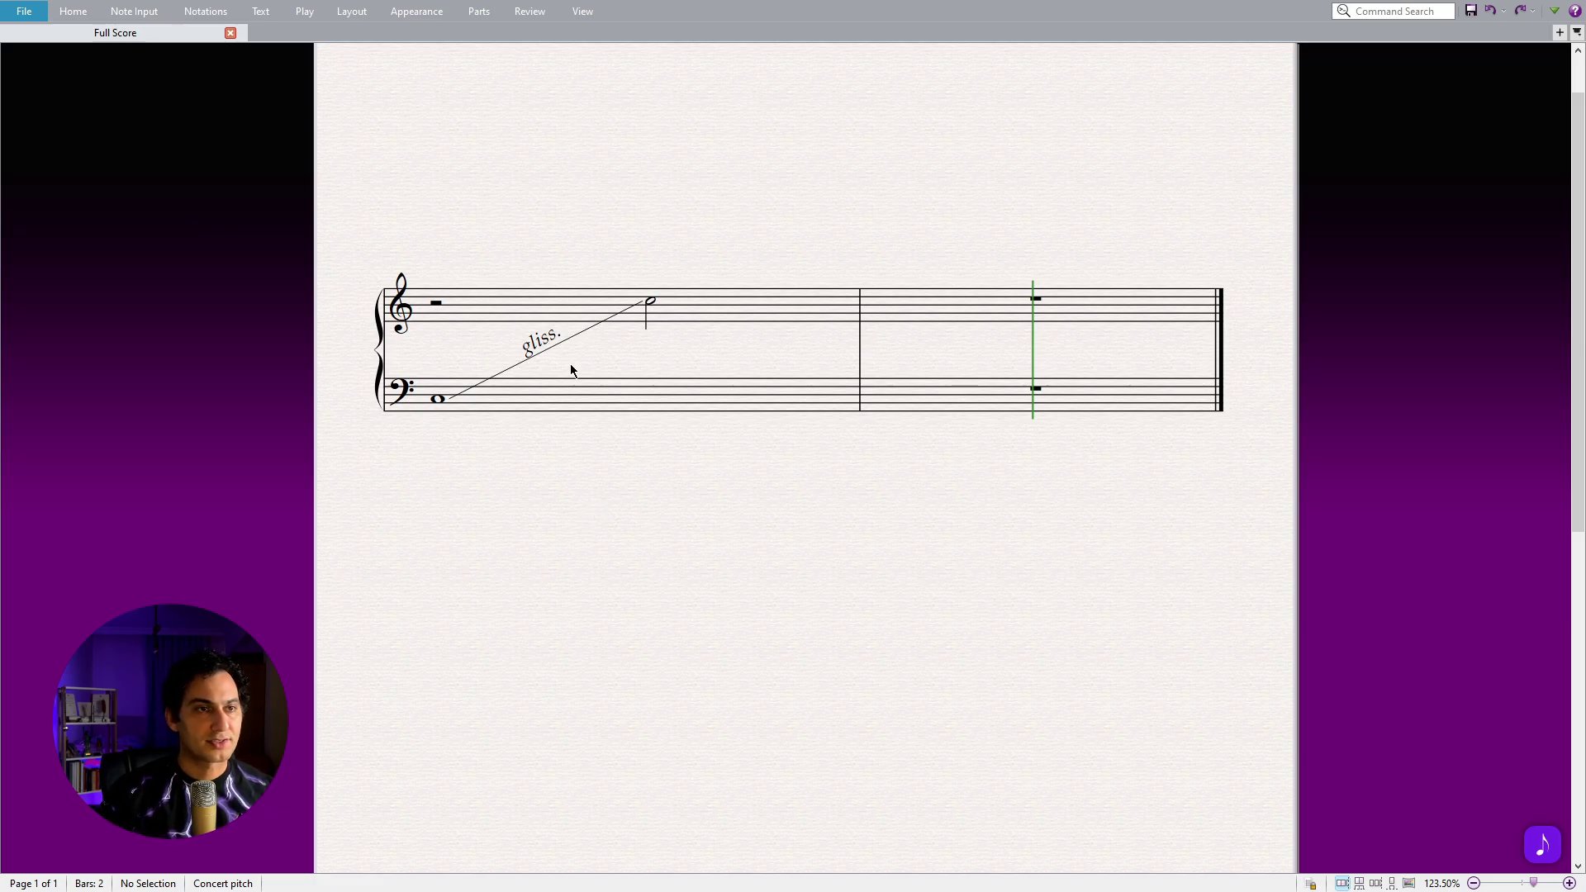
pyautogui.click(591, 388)
pyautogui.click(678, 296)
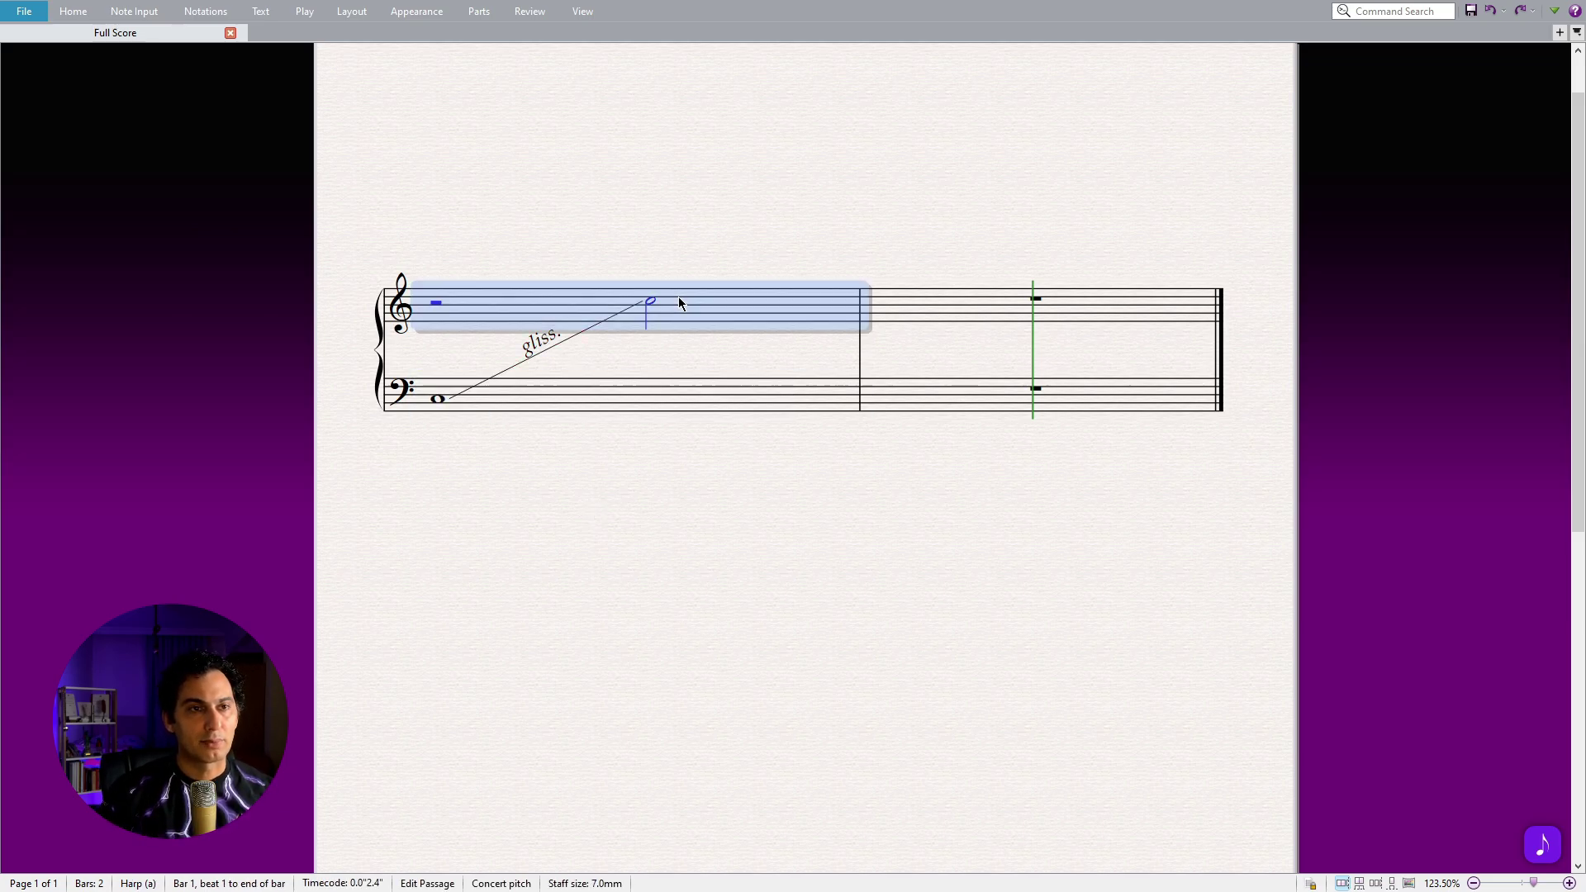
pyautogui.click(518, 498)
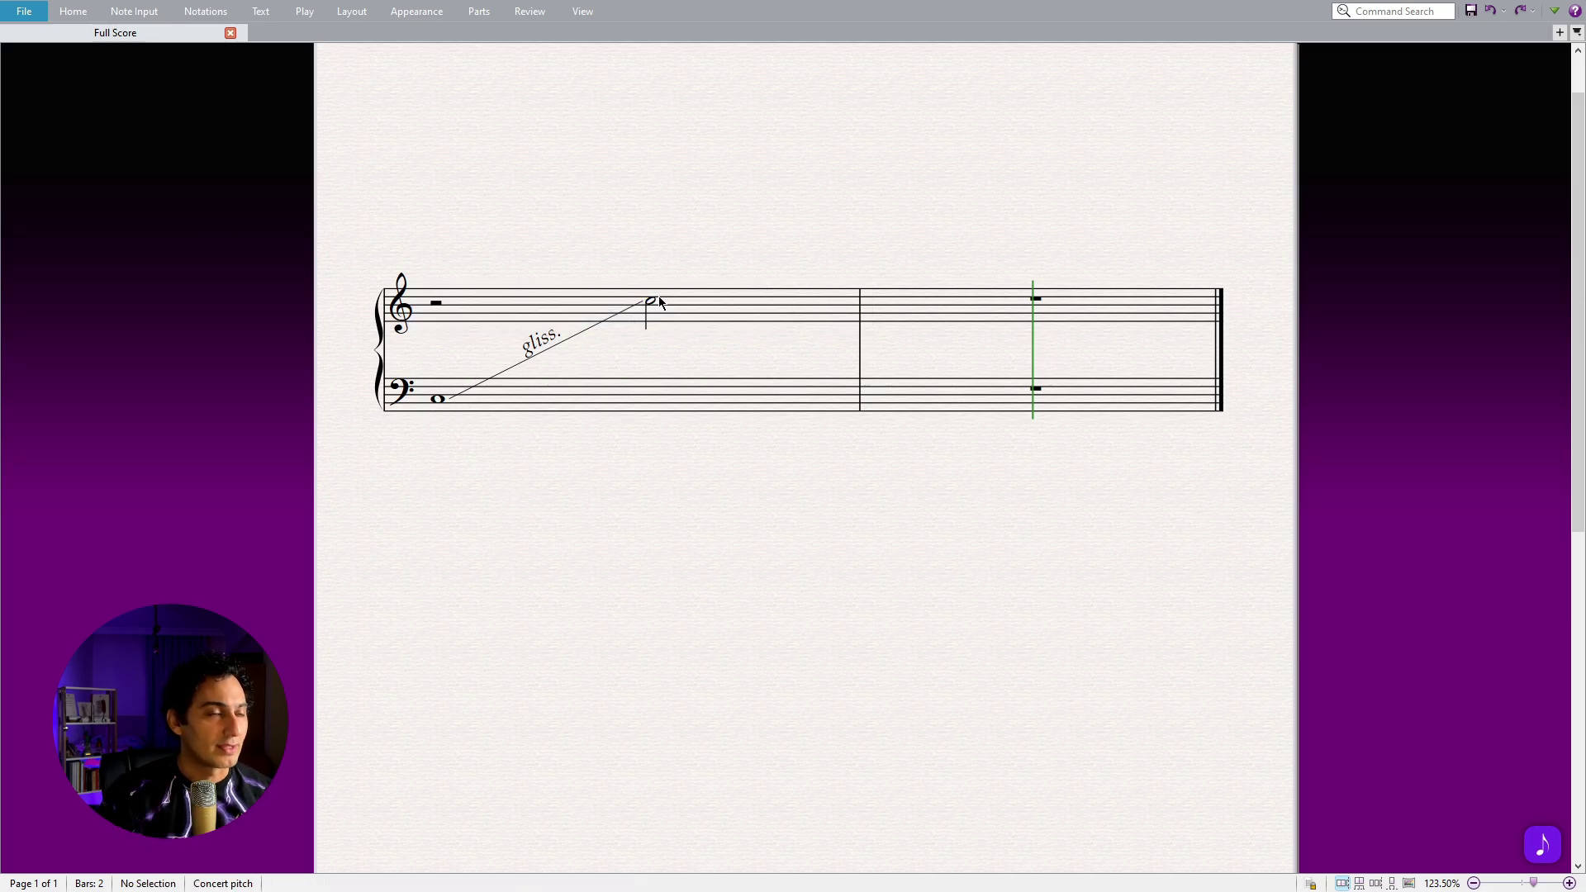
# Step: In the piano roll for harp bass bar 1, draw rising phantom notes from C3 at 1/32 grid and play them back
pyautogui.click(588, 402)
pyautogui.hotkey('ctrl', 'alt', 'shift', 'p')
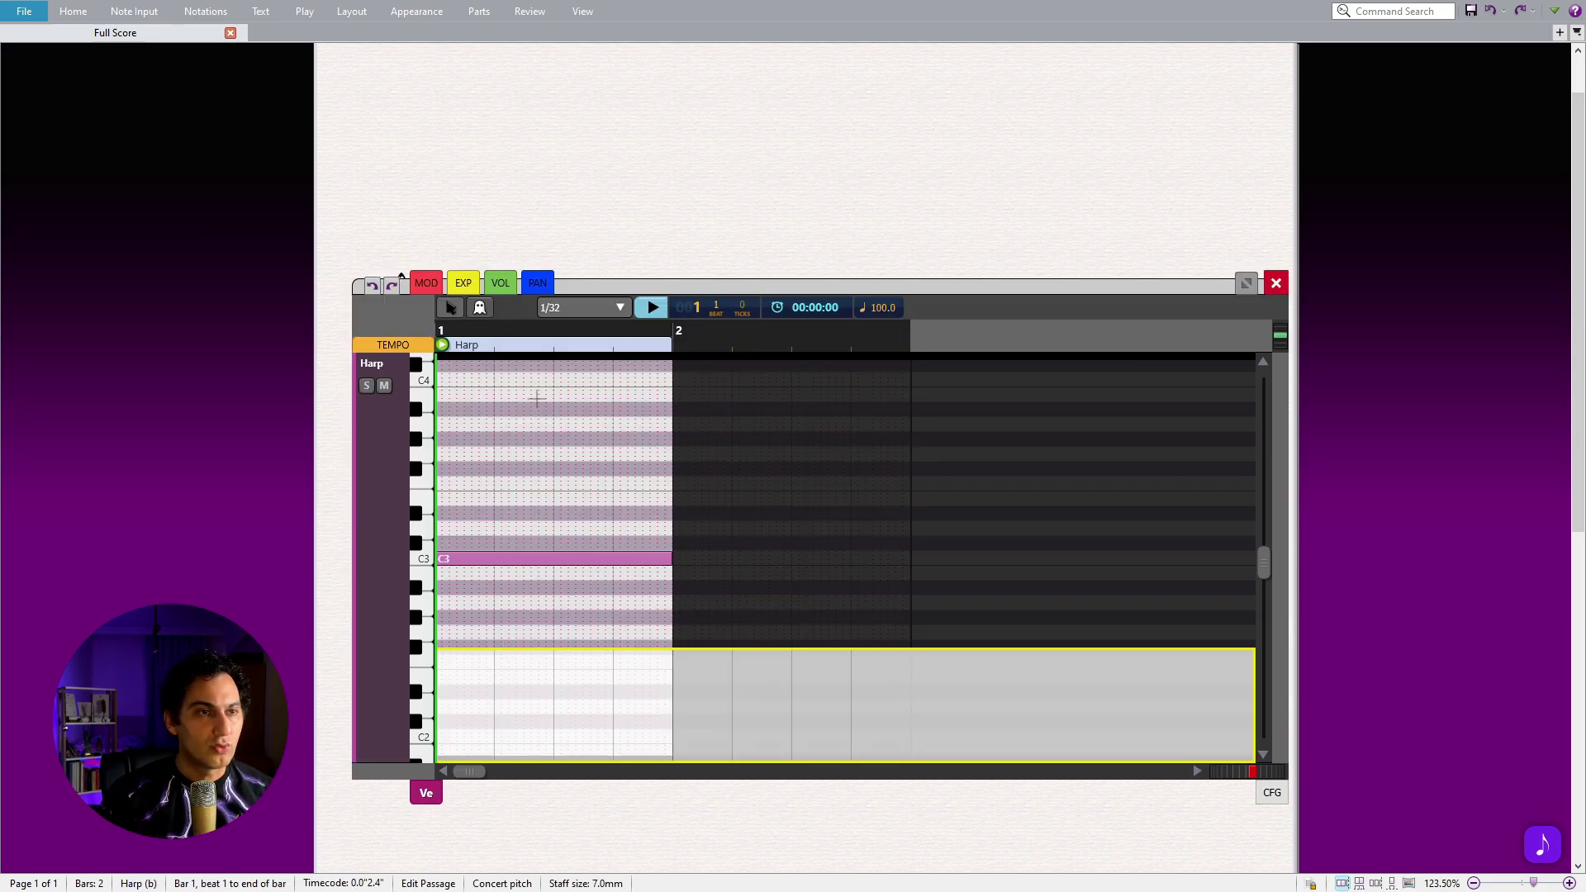
pyautogui.click(479, 310)
pyautogui.click(583, 307)
pyautogui.click(566, 408)
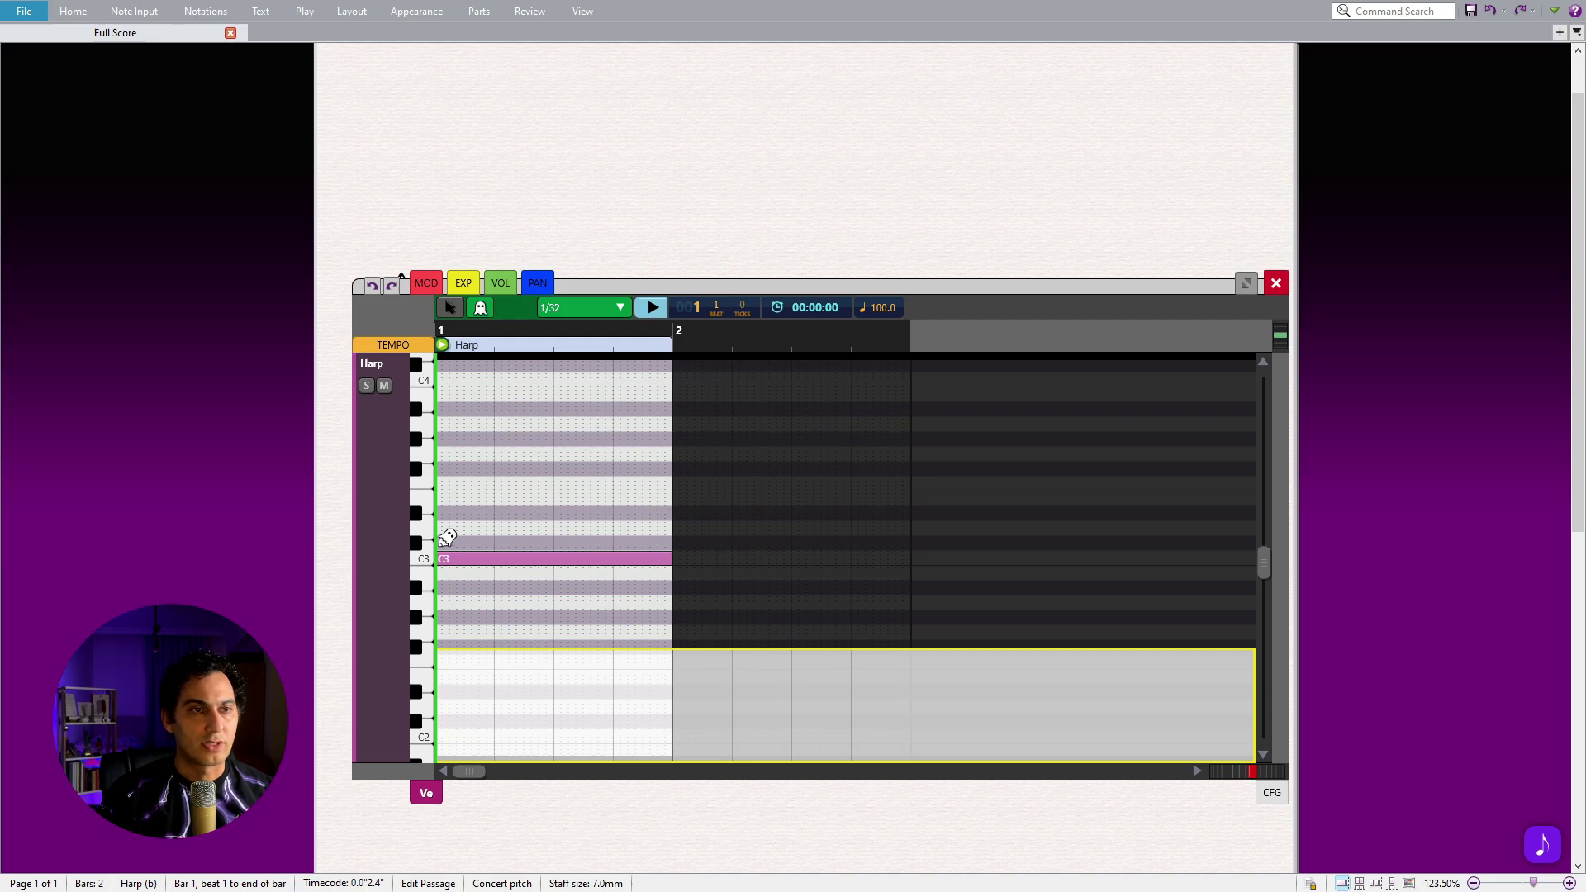
pyautogui.moveTo(460, 519)
pyautogui.mouseDown()
pyautogui.moveTo(467, 471)
pyautogui.moveTo(541, 365)
pyautogui.moveTo(535, 439)
pyautogui.moveTo(577, 361)
pyautogui.moveTo(587, 426)
pyautogui.moveTo(623, 361)
pyautogui.moveTo(616, 442)
pyautogui.mouseUp()
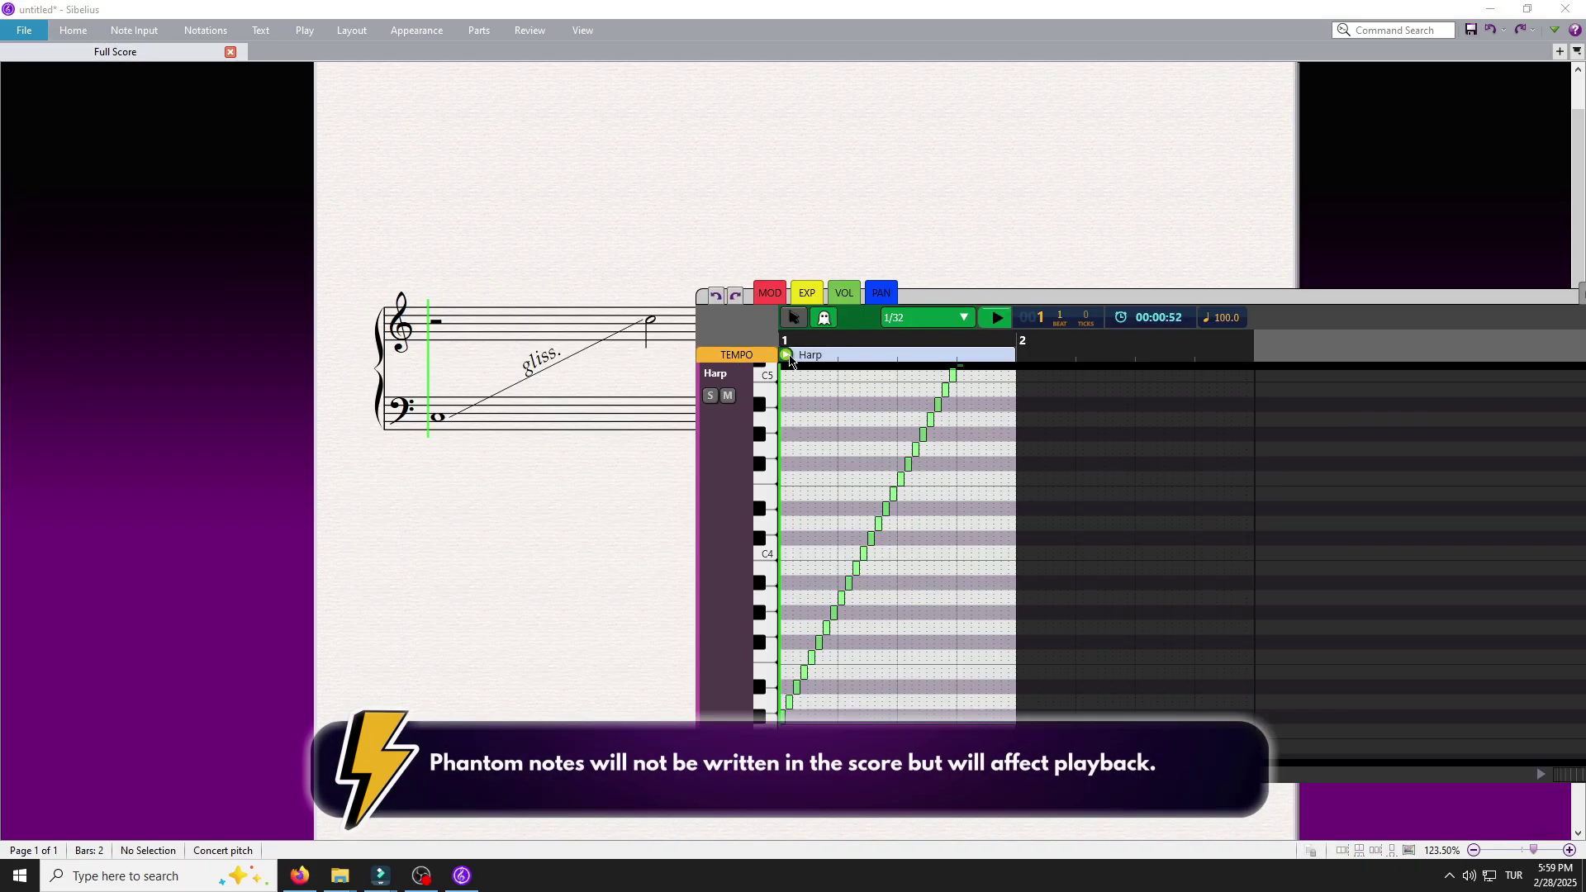
pyautogui.click(788, 356)
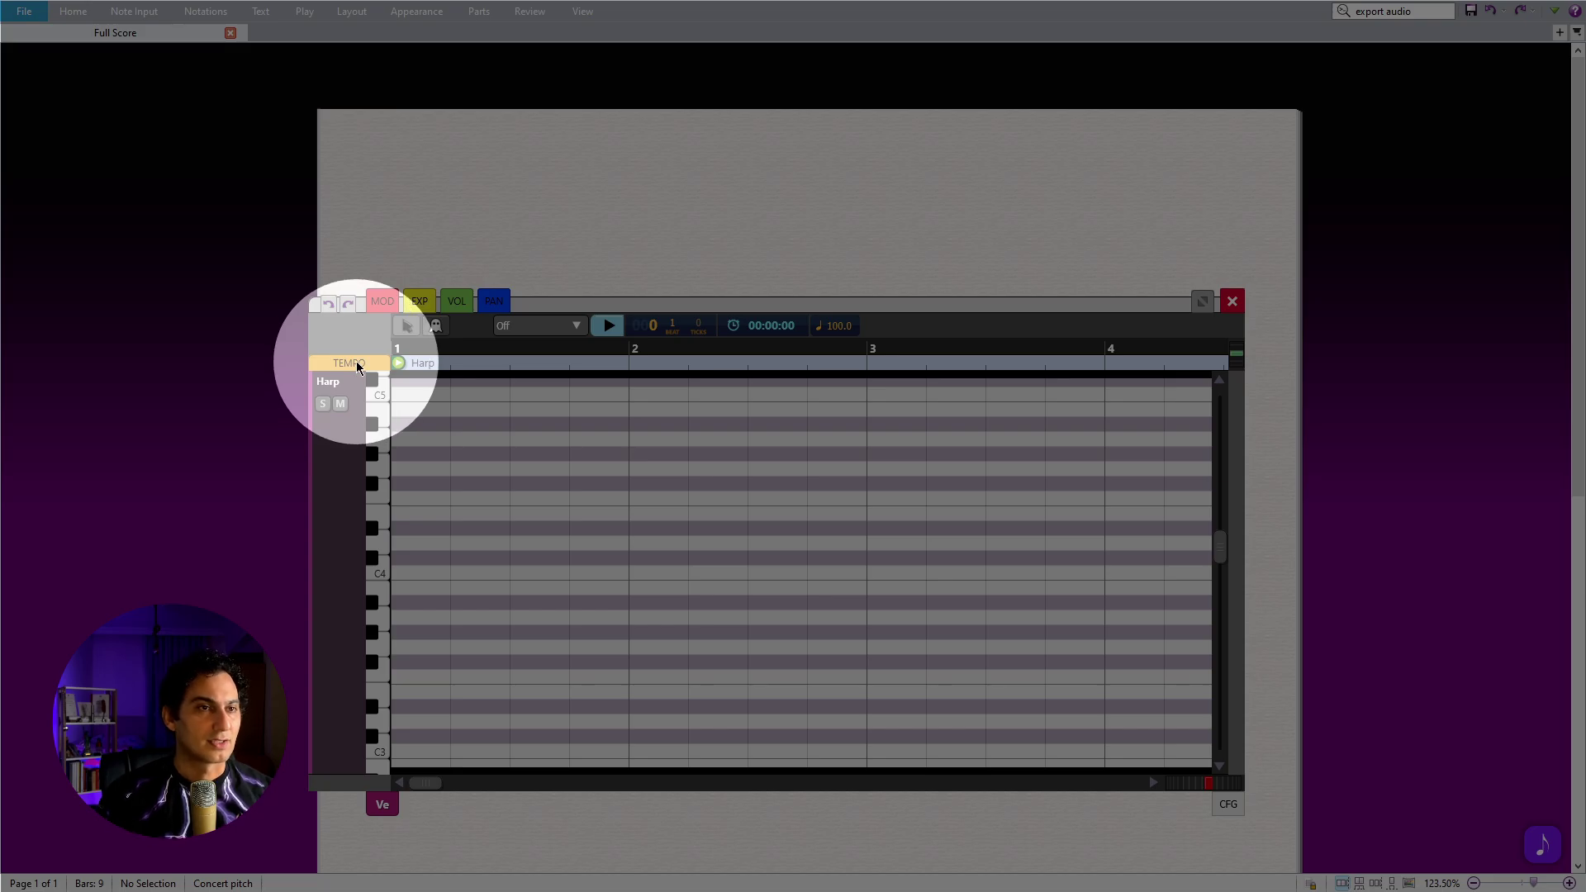
# Step: Show the TEMPO lane above the harp notes and resize it so both stay visible
pyautogui.click(357, 364)
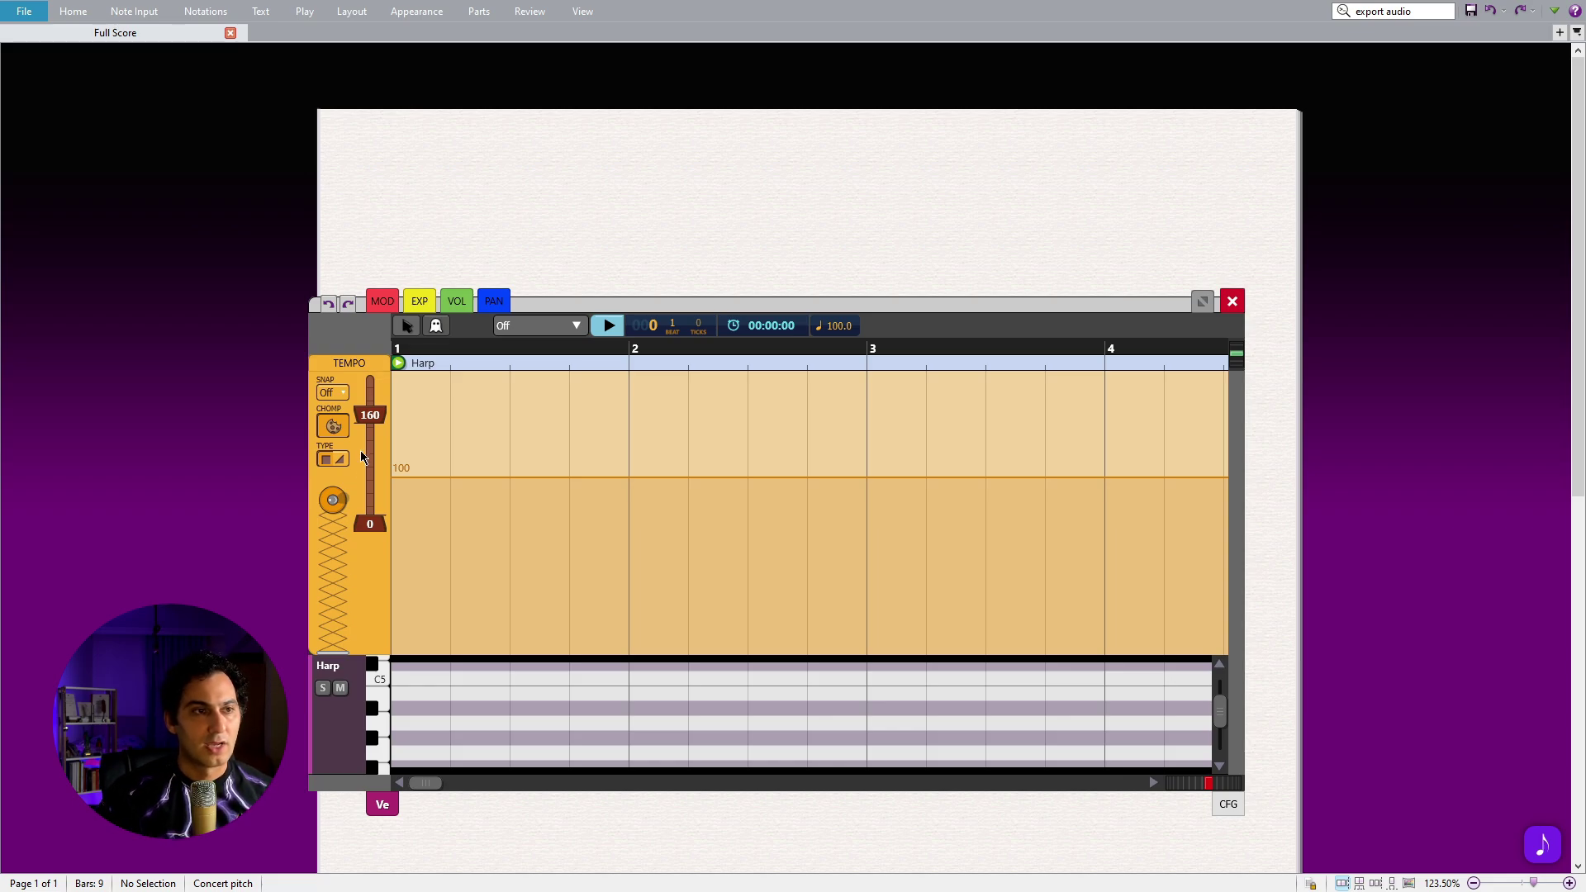
pyautogui.moveTo(336, 506); pyautogui.dragTo(341, 431)
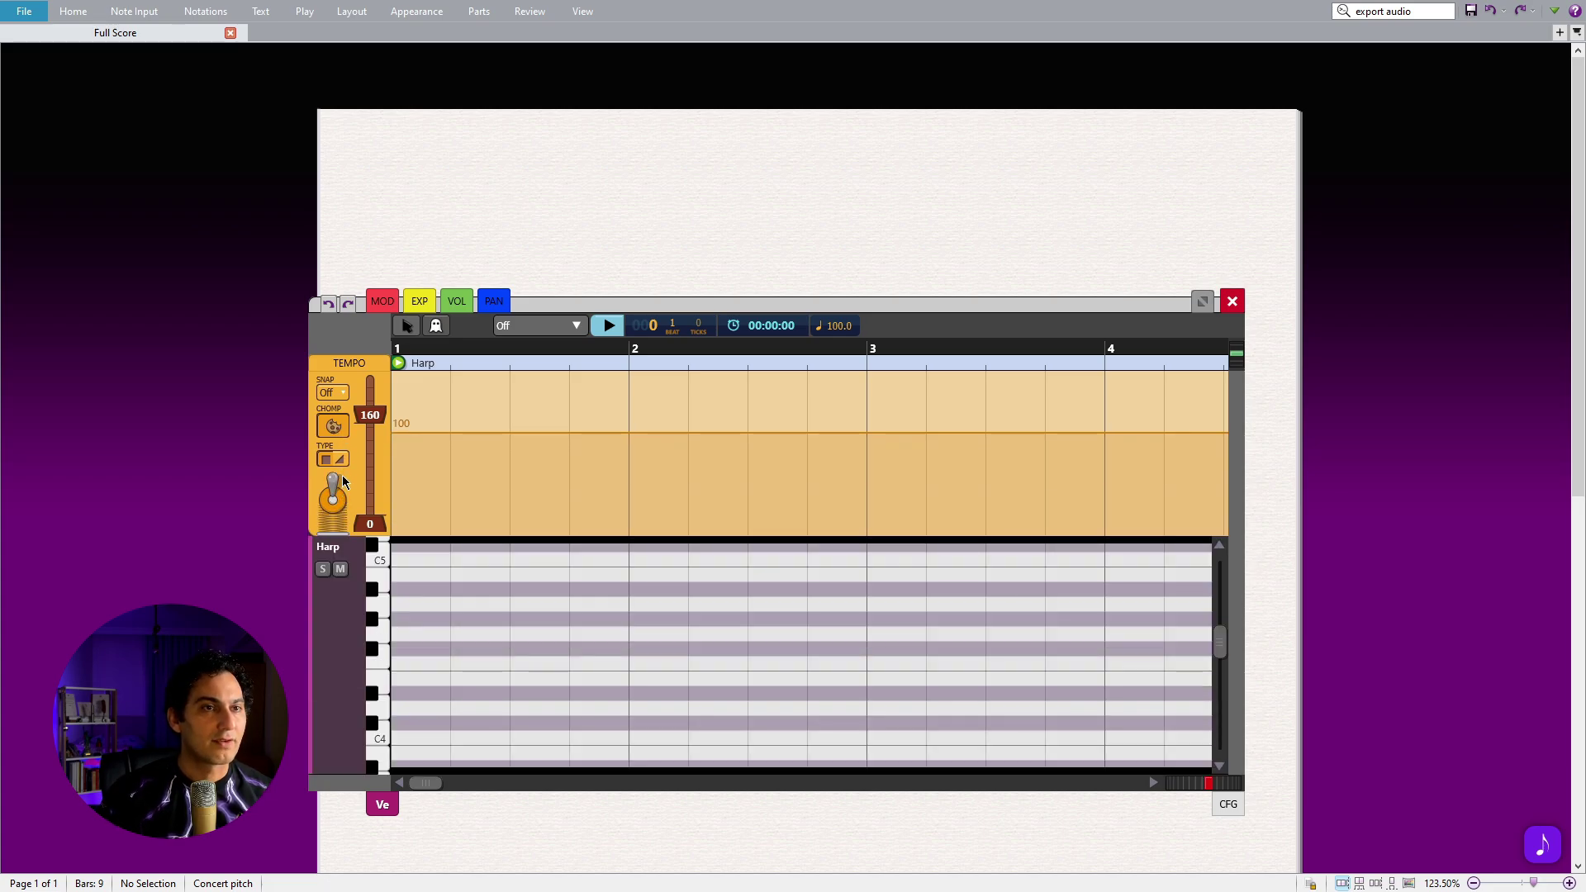
pyautogui.moveTo(345, 485)
pyautogui.mouseDown()
pyautogui.moveTo(345, 562)
pyautogui.moveTo(344, 506)
pyautogui.mouseUp()
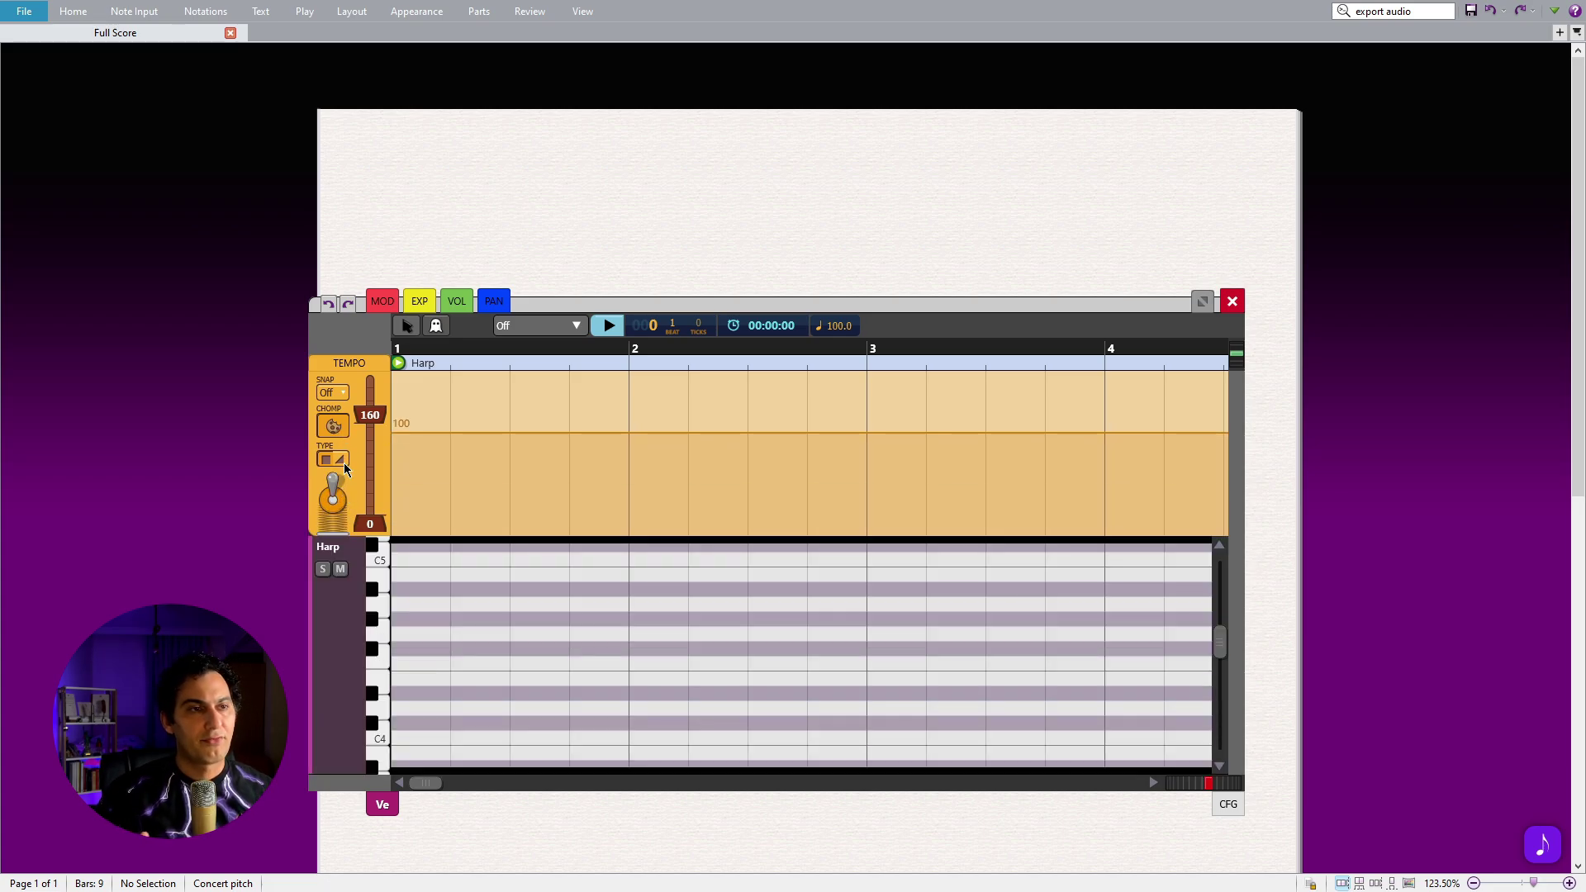
pyautogui.click(337, 493)
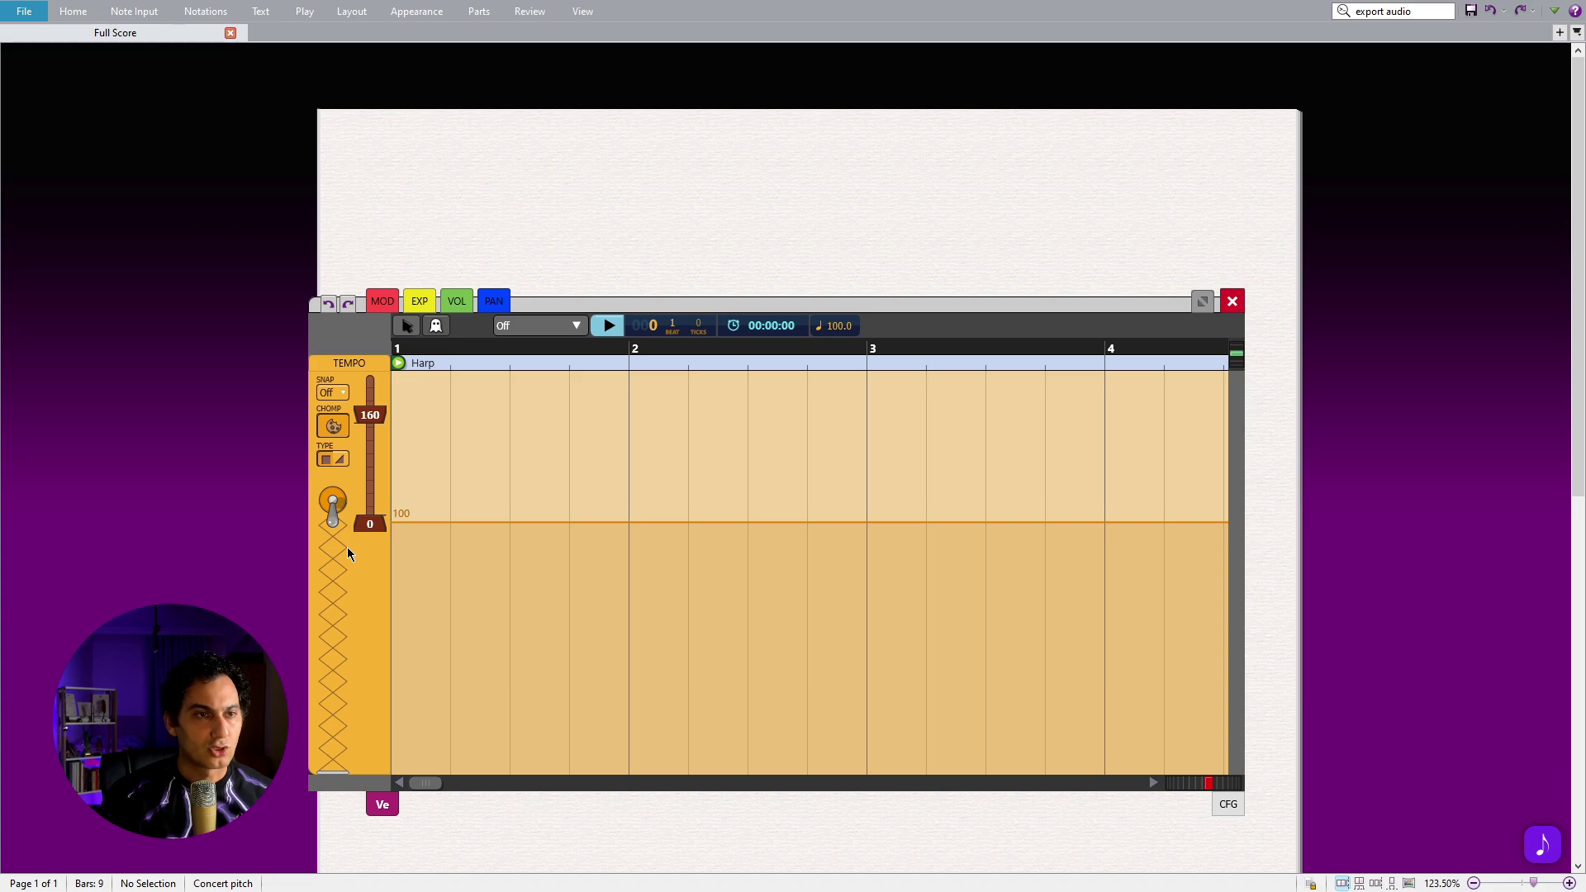
pyautogui.click(348, 504)
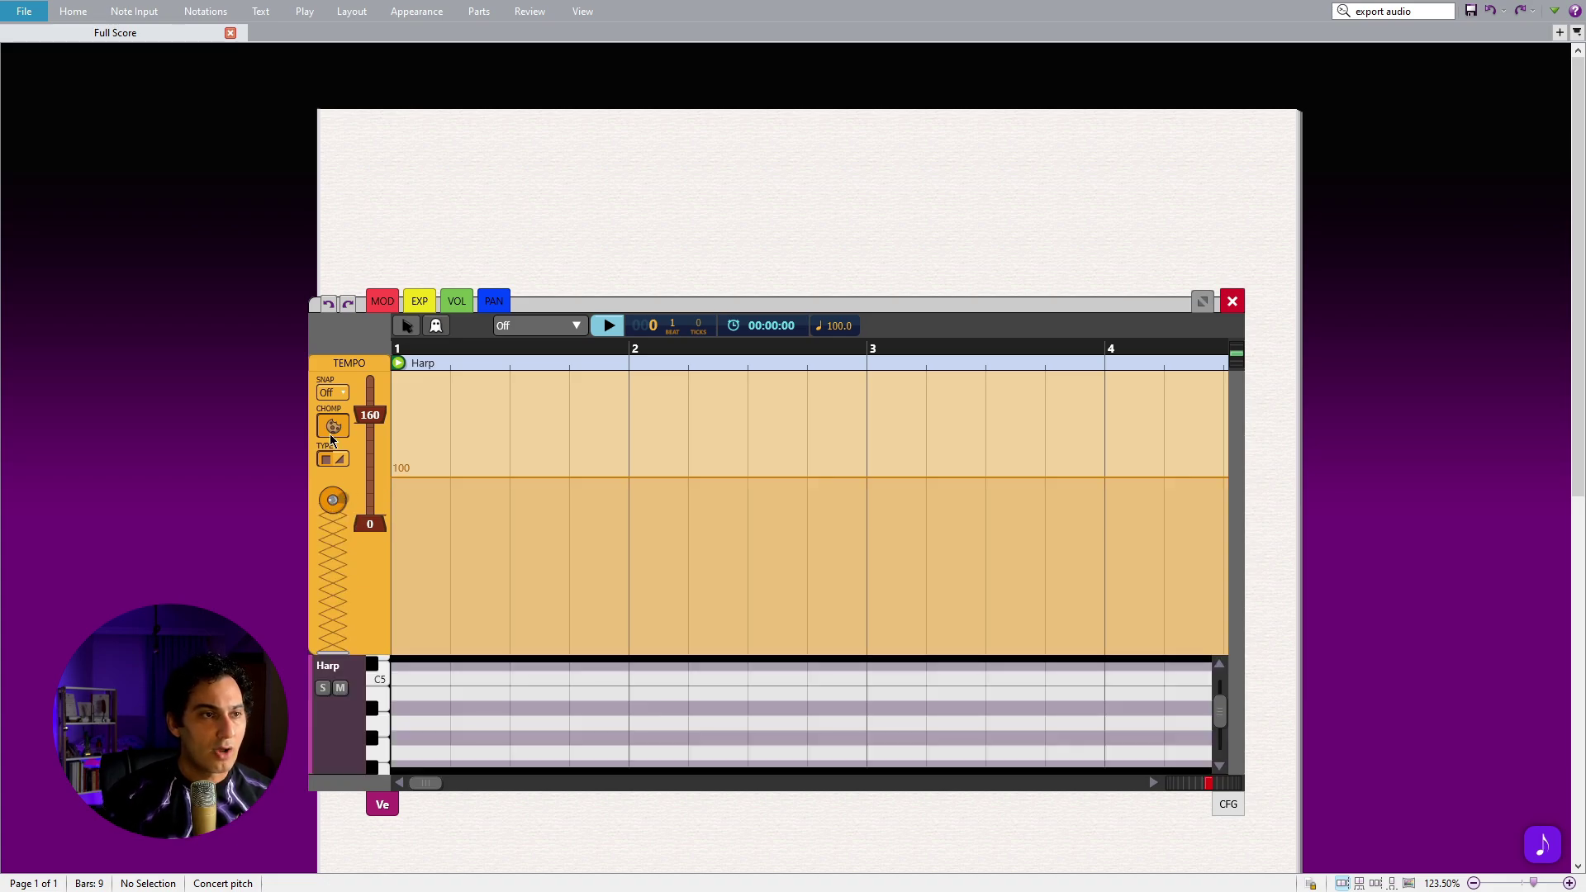
pyautogui.click(338, 394)
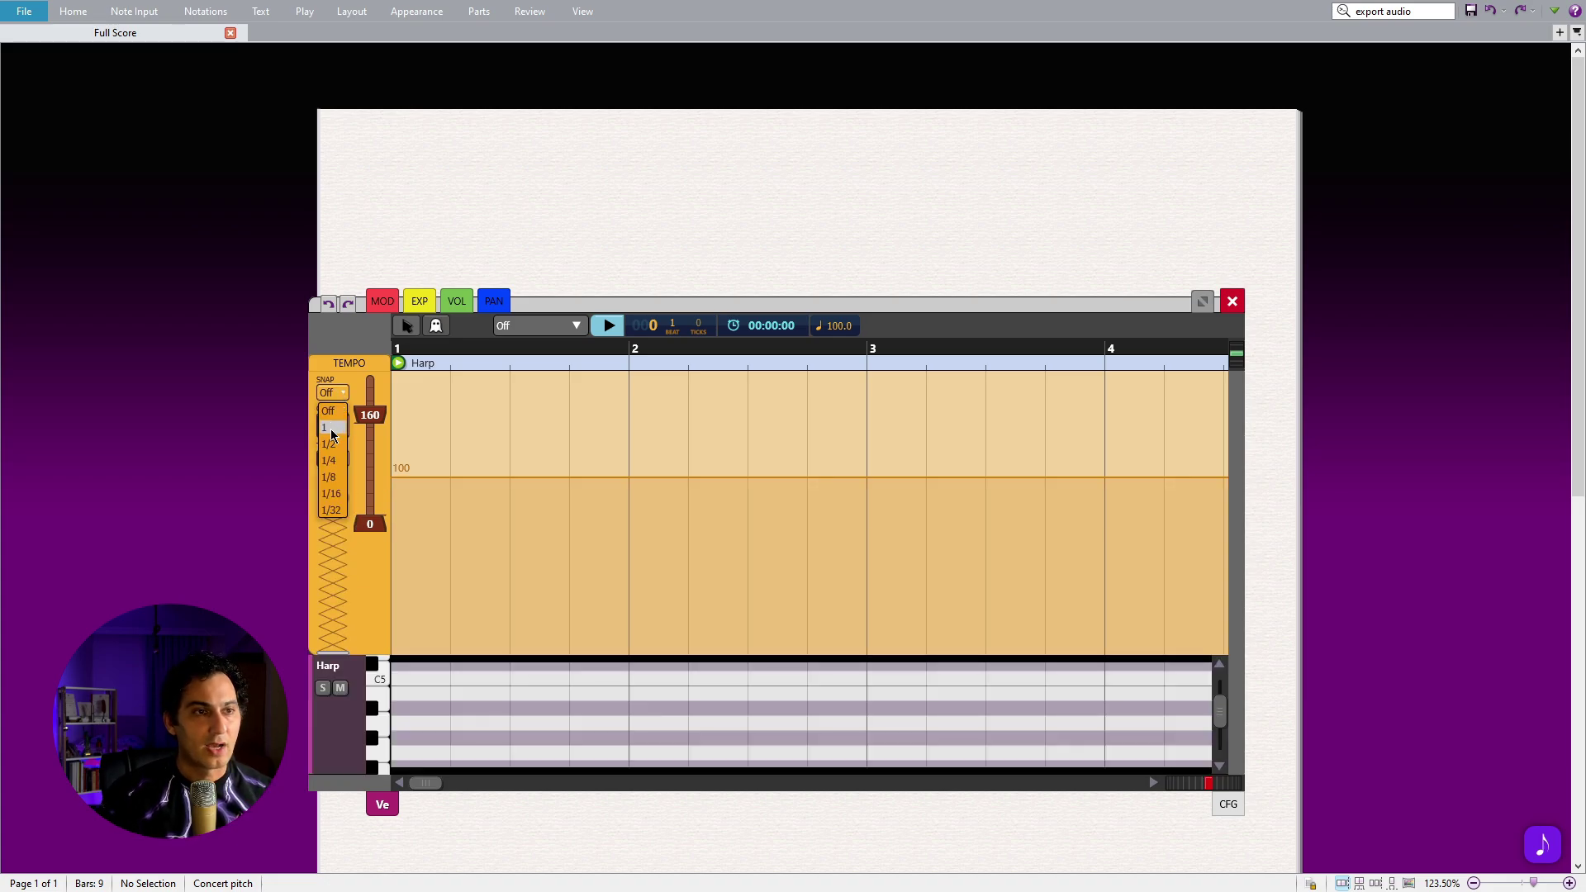
# Step: Draw trial tempo dips down to 73 across bars 1–2 with tempo snap at 1/16
pyautogui.click(330, 477)
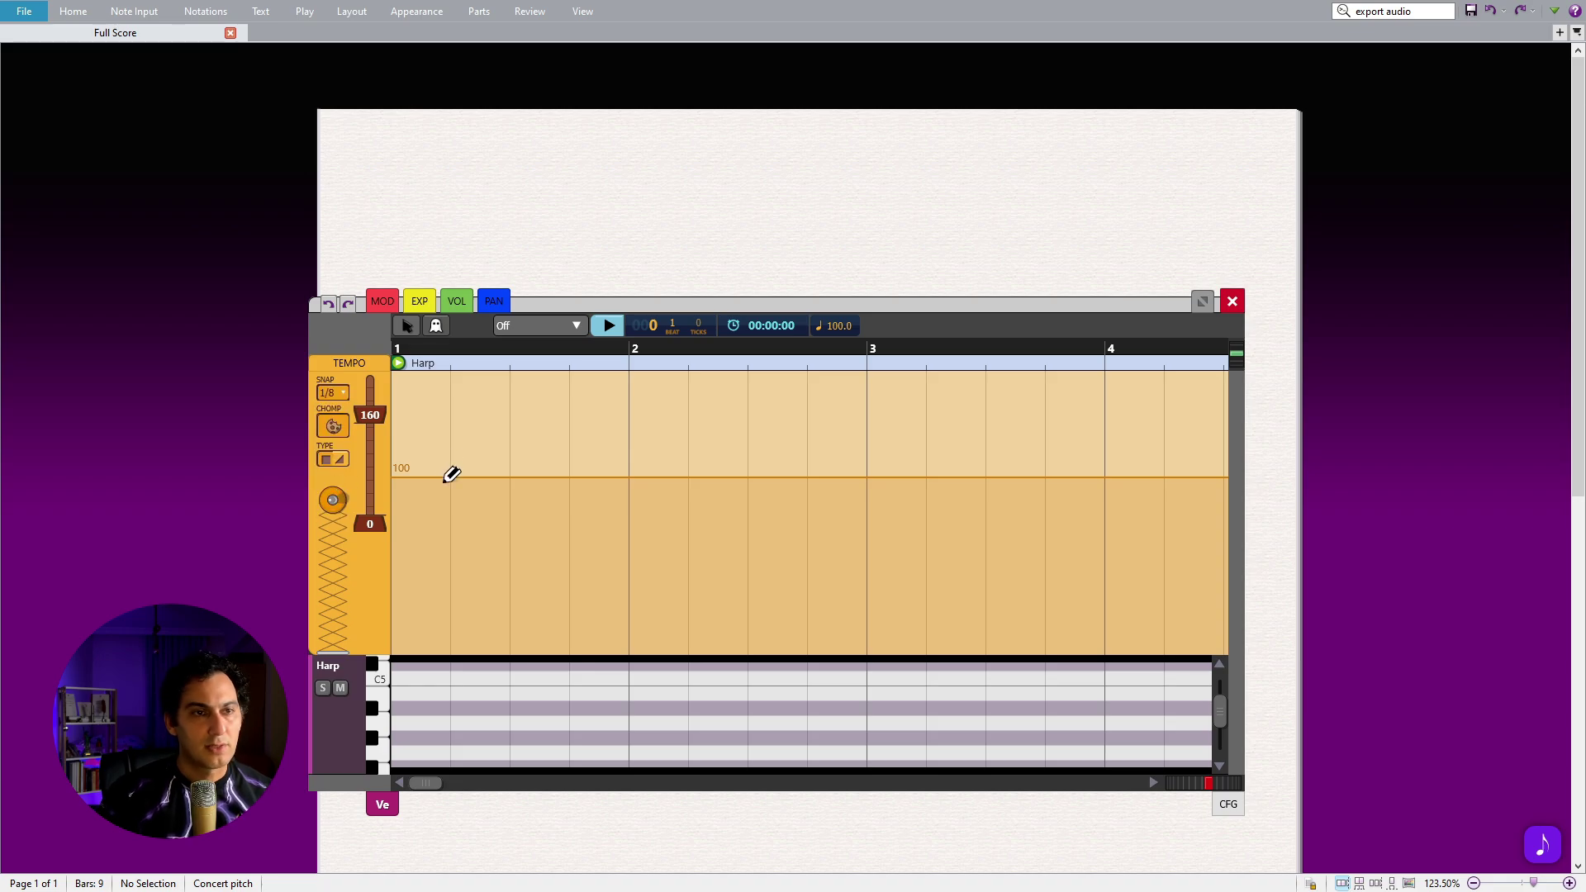
pyautogui.moveTo(451, 475)
pyautogui.mouseDown()
pyautogui.moveTo(523, 536)
pyautogui.moveTo(652, 496)
pyautogui.moveTo(1027, 493)
pyautogui.moveTo(393, 467)
pyautogui.moveTo(626, 517)
pyautogui.moveTo(921, 495)
pyautogui.moveTo(1179, 499)
pyautogui.moveTo(400, 459)
pyautogui.mouseUp()
pyautogui.click(328, 395)
pyautogui.click(333, 486)
pyautogui.click(457, 505)
pyautogui.click(572, 518)
pyautogui.click(671, 523)
pyautogui.moveTo(778, 492)
pyautogui.mouseDown()
pyautogui.moveTo(715, 528)
pyautogui.moveTo(822, 512)
pyautogui.mouseUp()
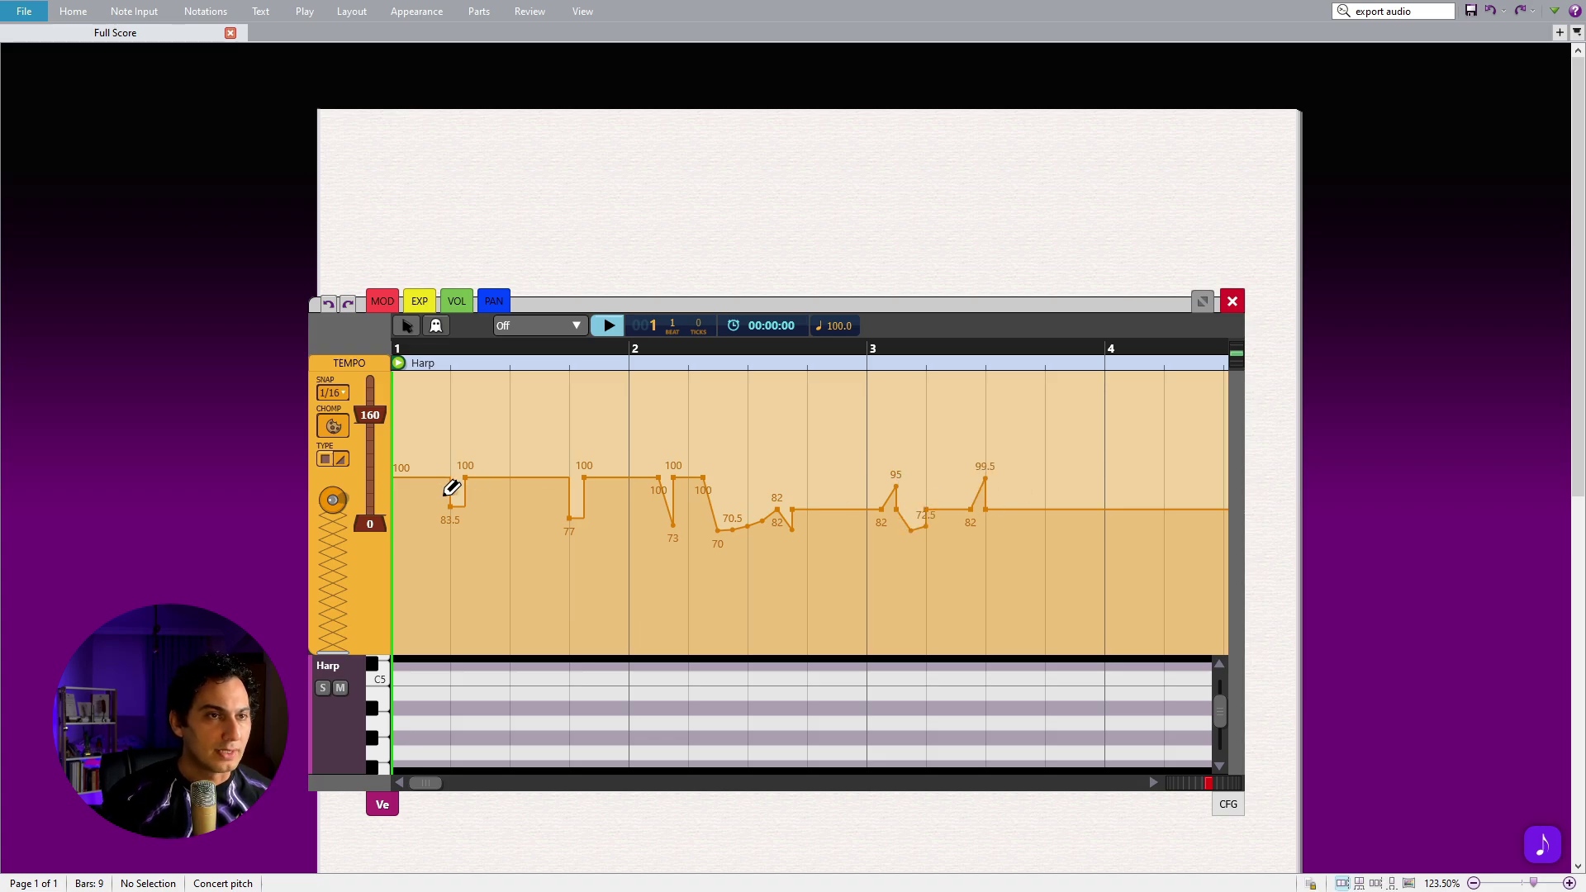
# Step: Flatten the tempo to 100, then draw slowing ramps down to 83.5, 77.5 and 86.5
pyautogui.moveTo(430, 489); pyautogui.dragTo(1075, 478)
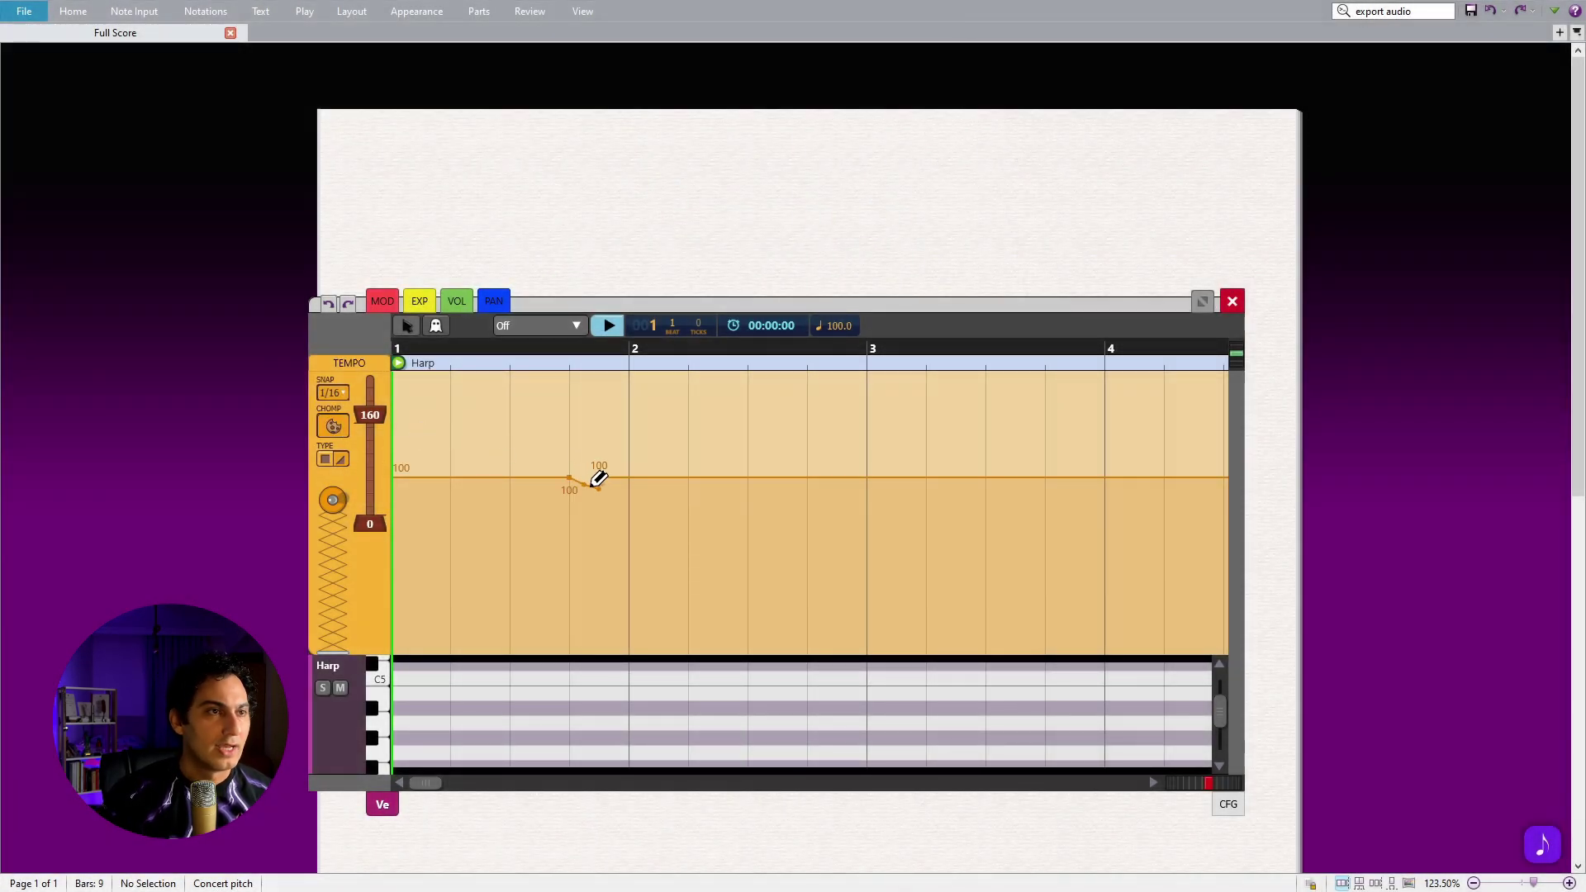
pyautogui.moveTo(597, 485); pyautogui.dragTo(682, 506)
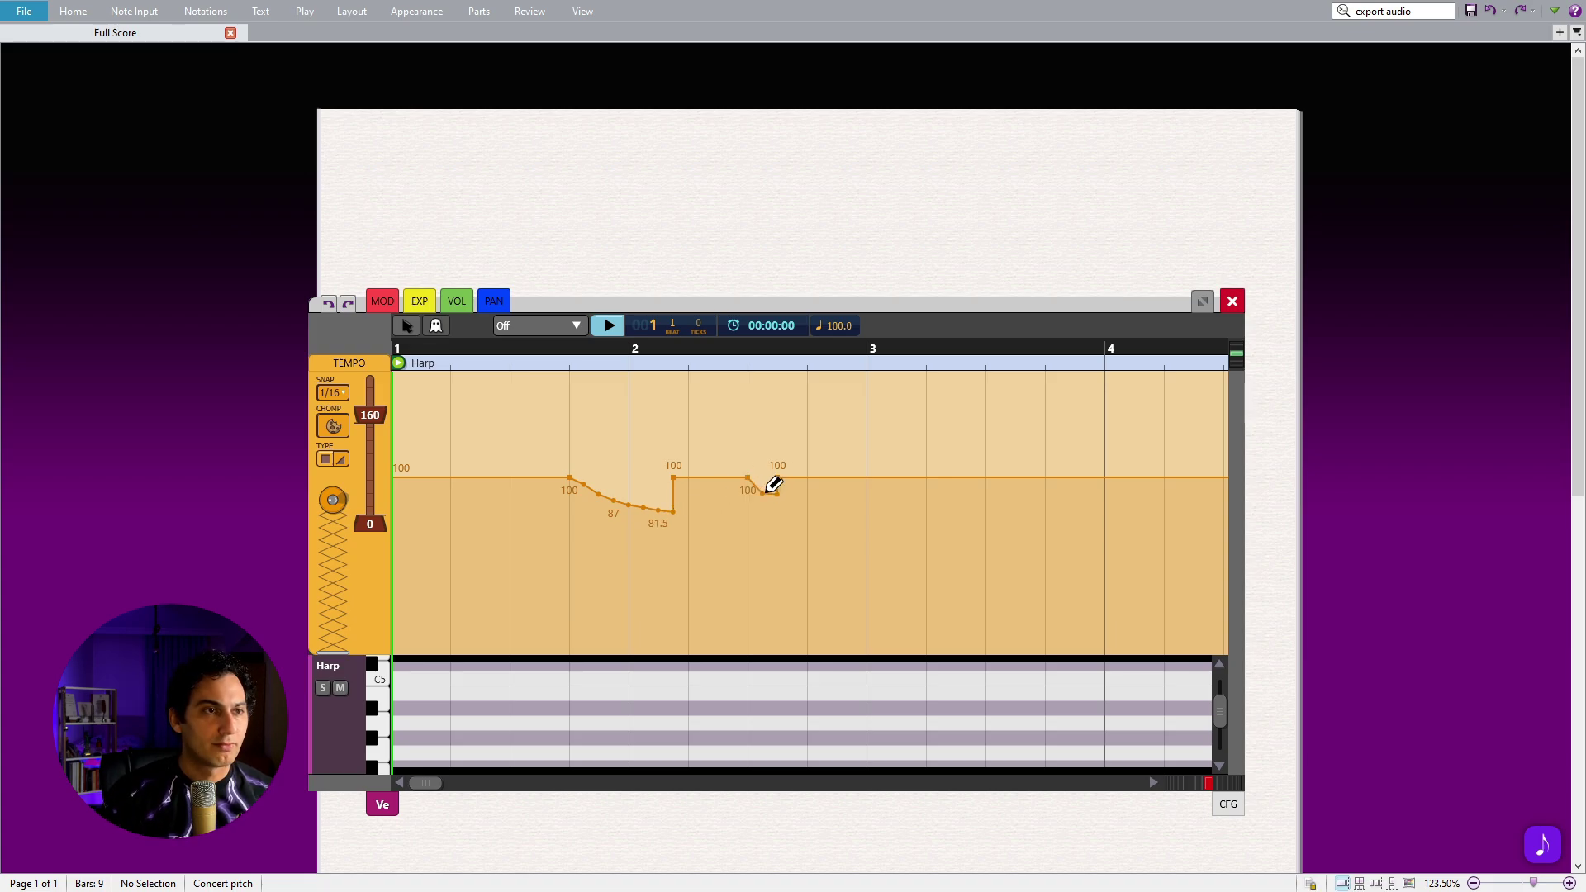
pyautogui.moveTo(777, 485); pyautogui.dragTo(829, 503)
pyautogui.moveTo(929, 484); pyautogui.dragTo(999, 507)
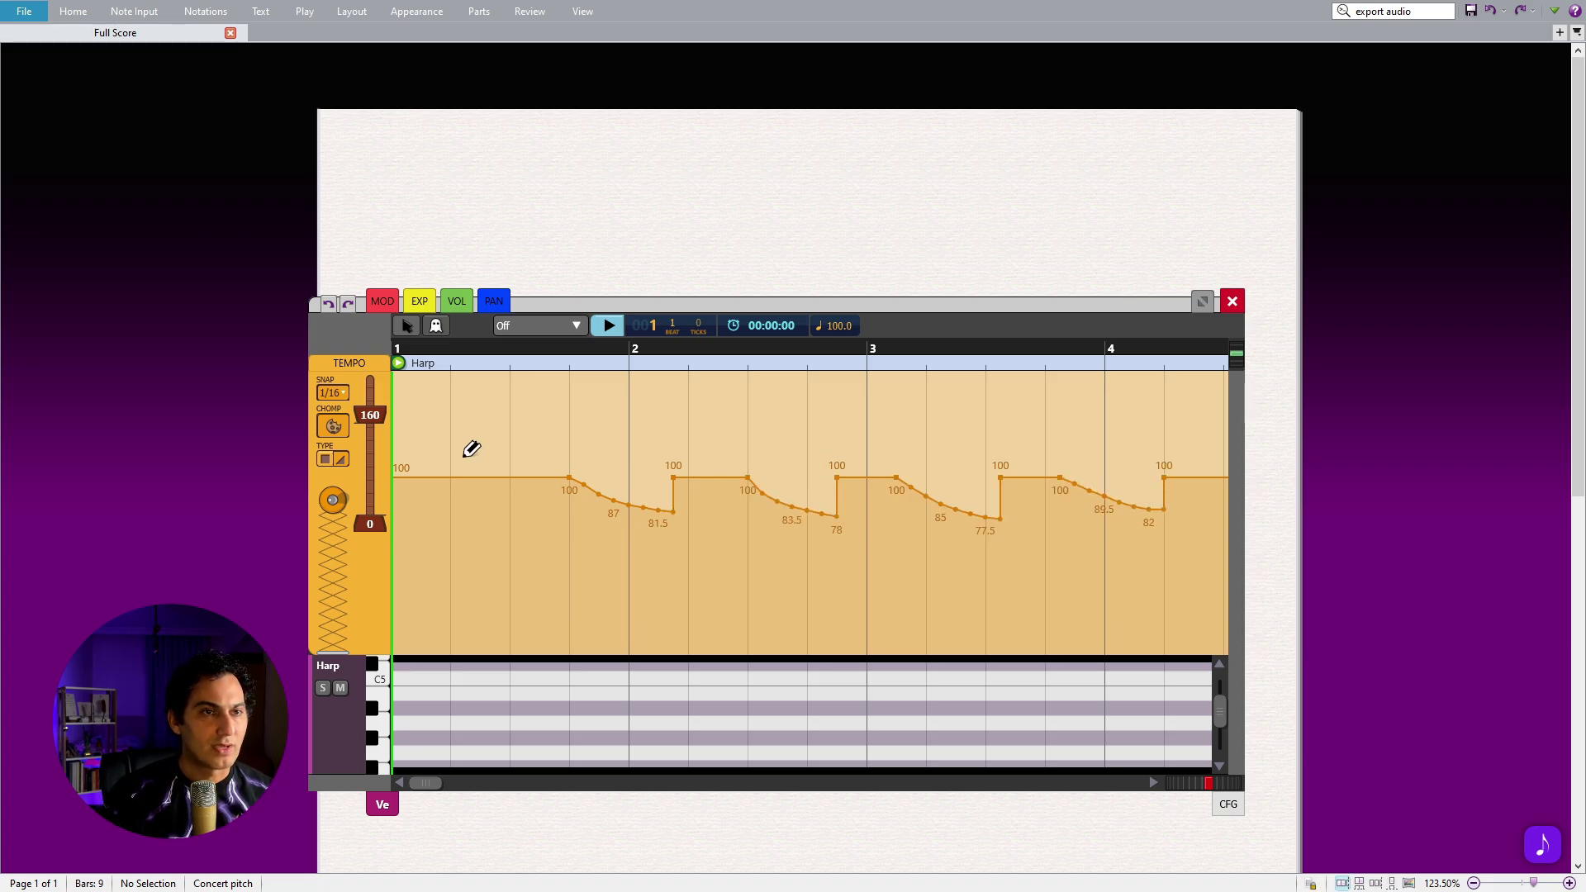
pyautogui.moveTo(434, 471); pyautogui.dragTo(510, 494)
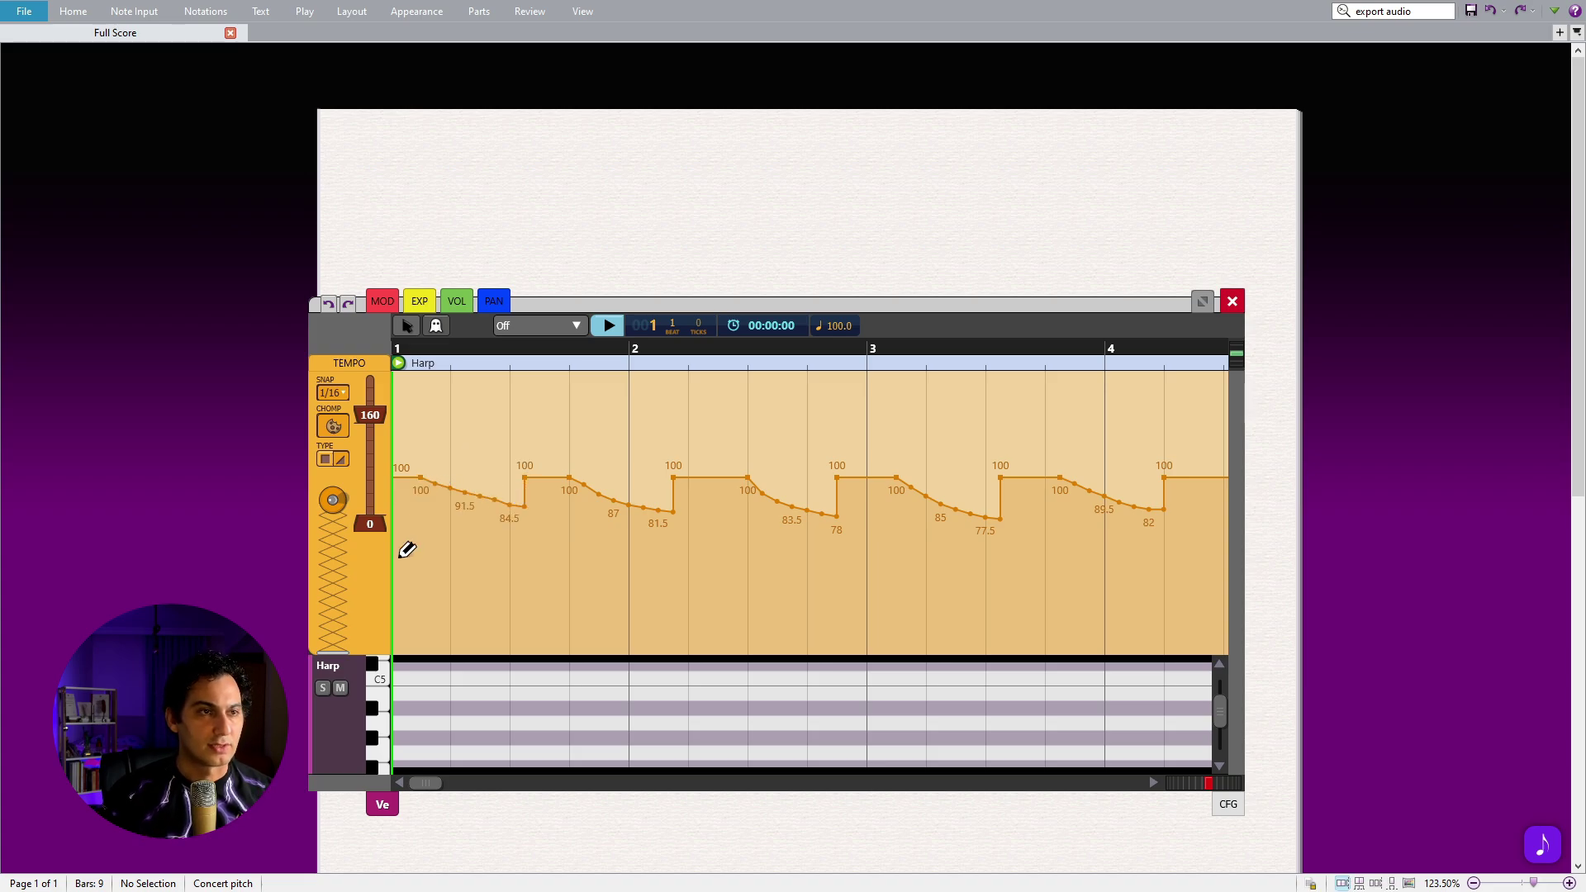
# Step: Clear all ramps and redraw them: bar 1 down to 80.5, bar 2 beat 3 down to 72.5
pyautogui.hotkey('ctrl', 'a')
pyautogui.press('Delete')
pyautogui.moveTo(466, 472); pyautogui.dragTo(541, 502)
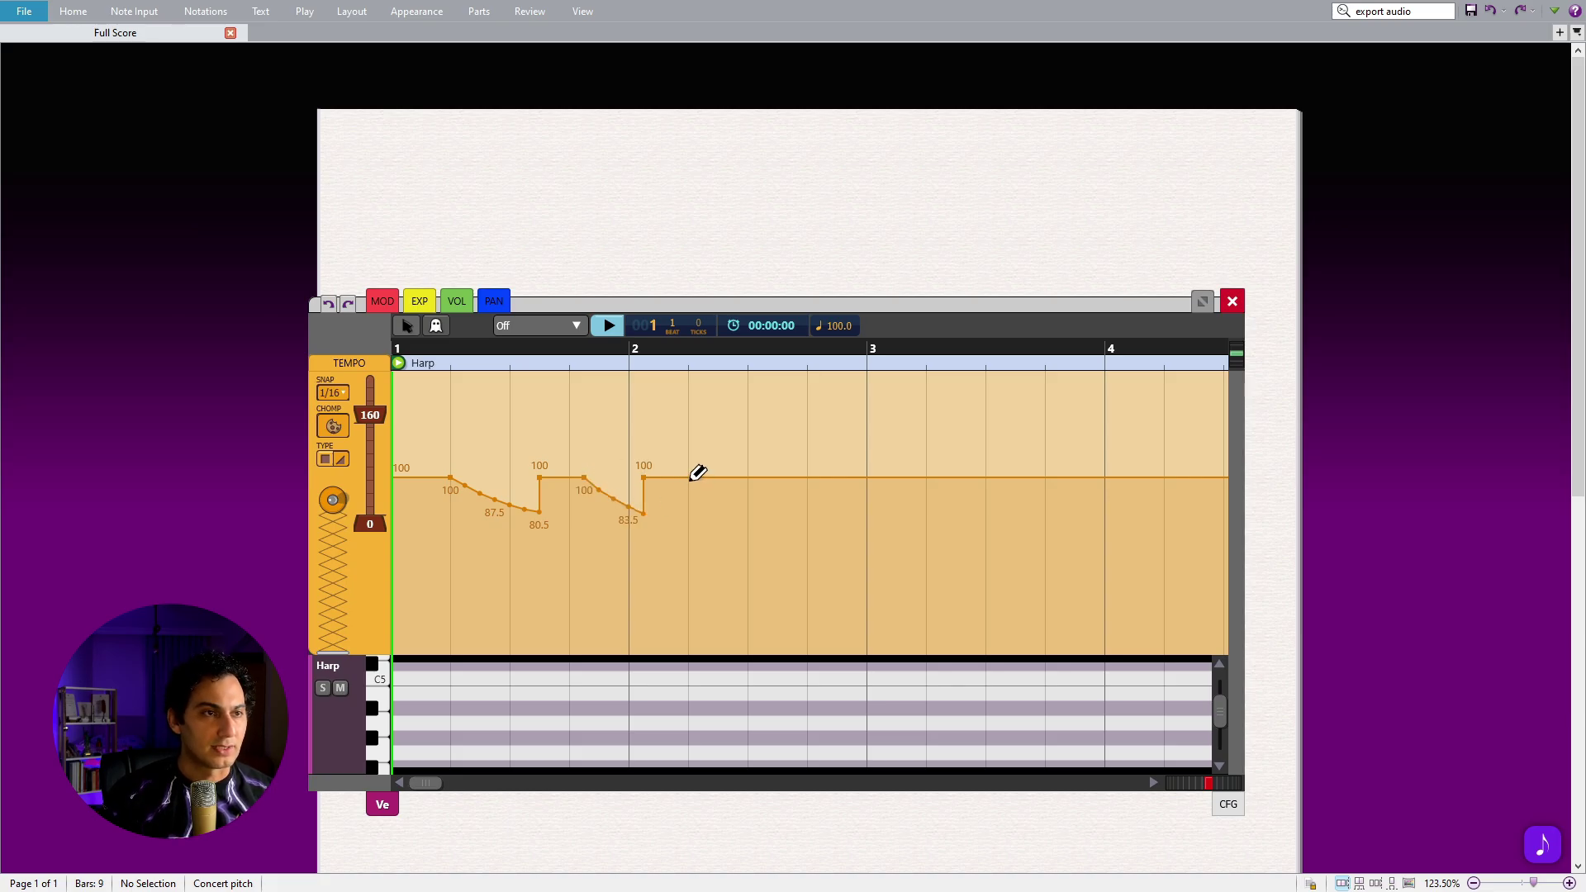
pyautogui.moveTo(726, 507); pyautogui.dragTo(741, 516)
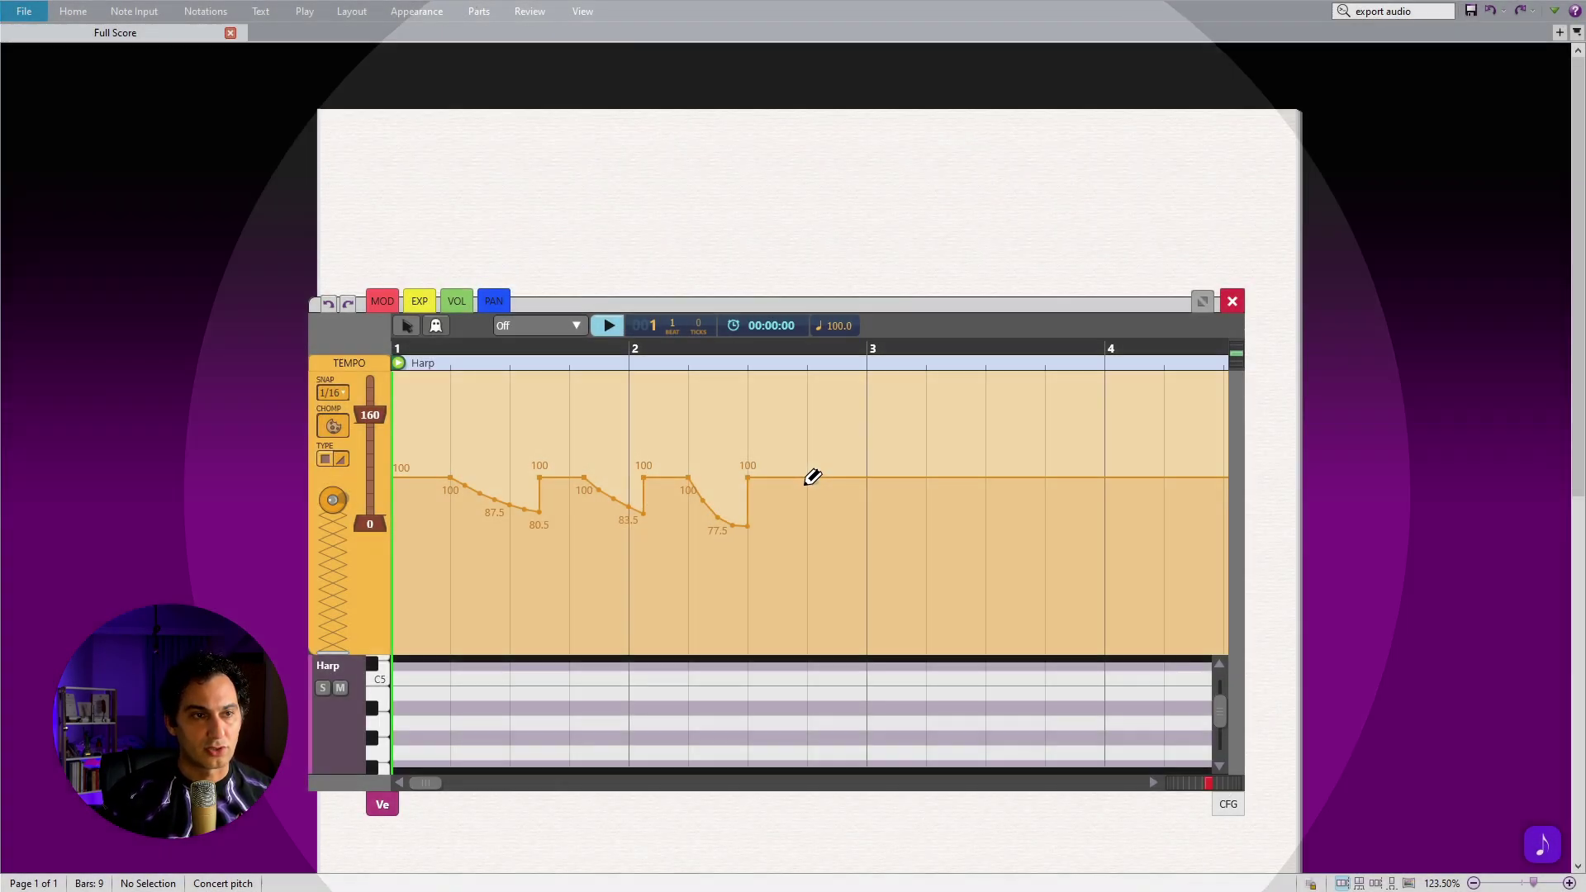
pyautogui.moveTo(813, 477)
pyautogui.mouseDown()
pyautogui.moveTo(983, 527)
pyautogui.moveTo(1033, 480)
pyautogui.moveTo(1118, 529)
pyautogui.mouseUp()
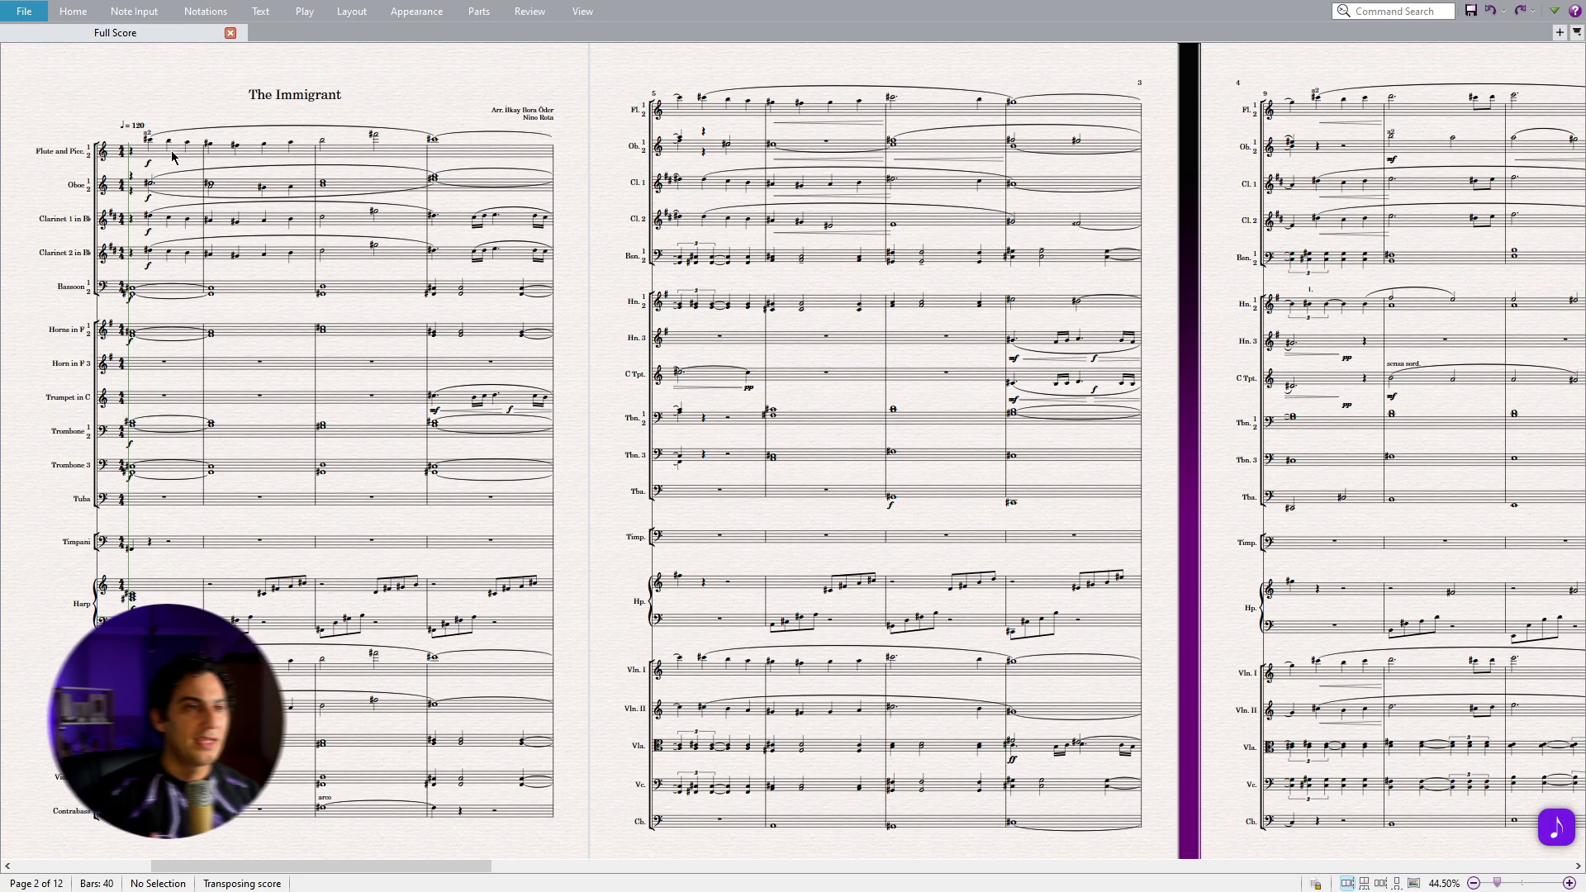
# Step: Draw a volume fade ending at 28 over the oboe's bars 1–4, then close the piano roll
pyautogui.moveTo(148, 151); pyautogui.dragTo(485, 155)
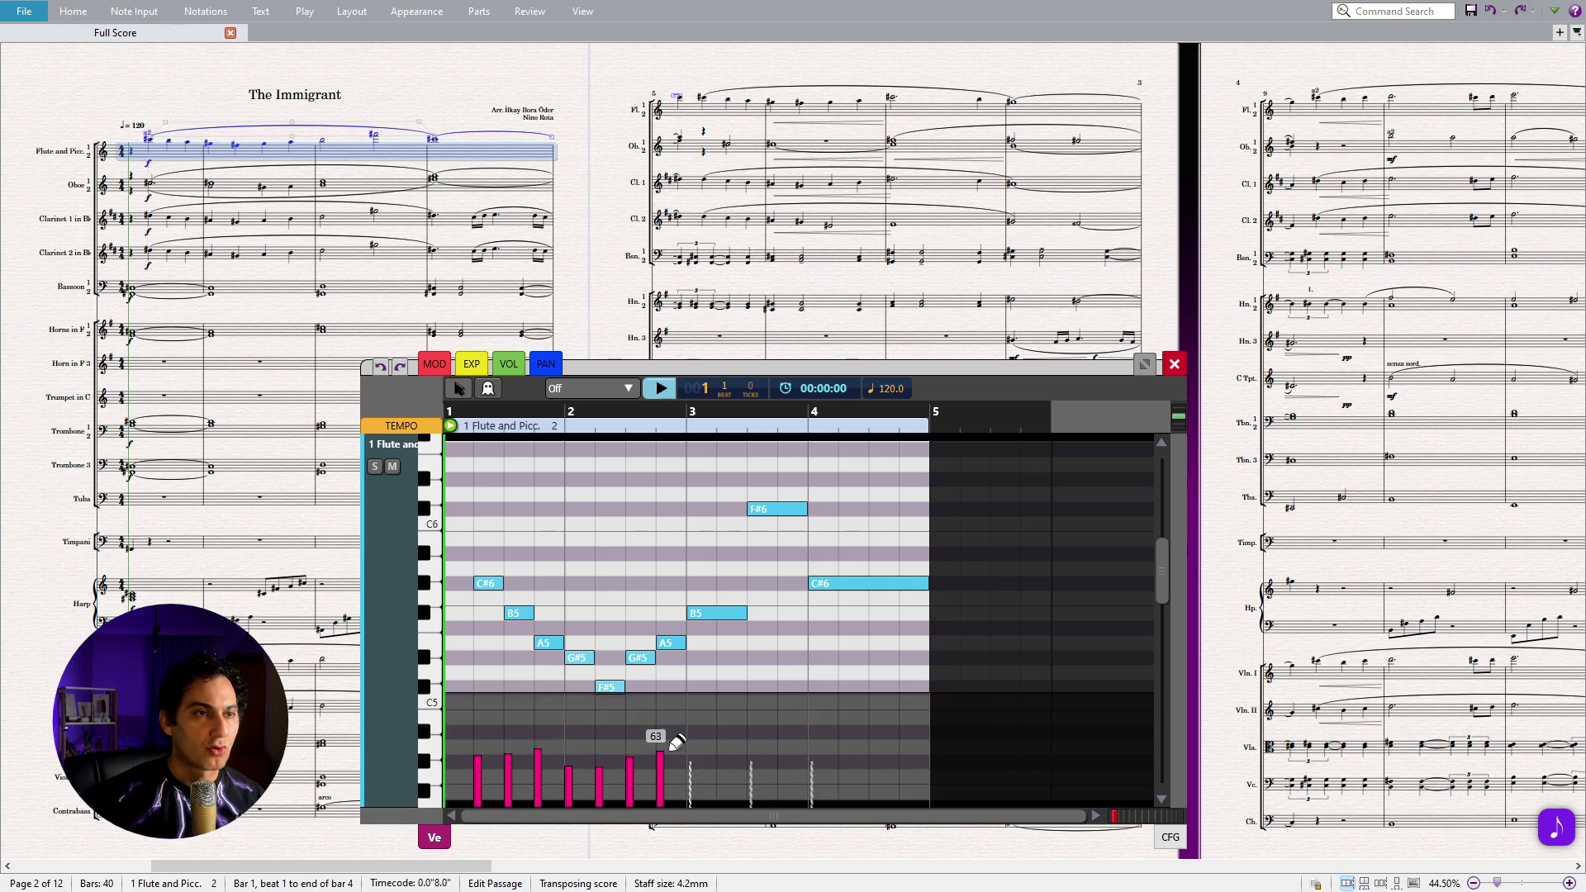
pyautogui.hotkey('alt', 'Down')
pyautogui.click(512, 368)
pyautogui.moveTo(491, 749)
pyautogui.mouseDown()
pyautogui.moveTo(687, 727)
pyautogui.moveTo(884, 785)
pyautogui.mouseUp()
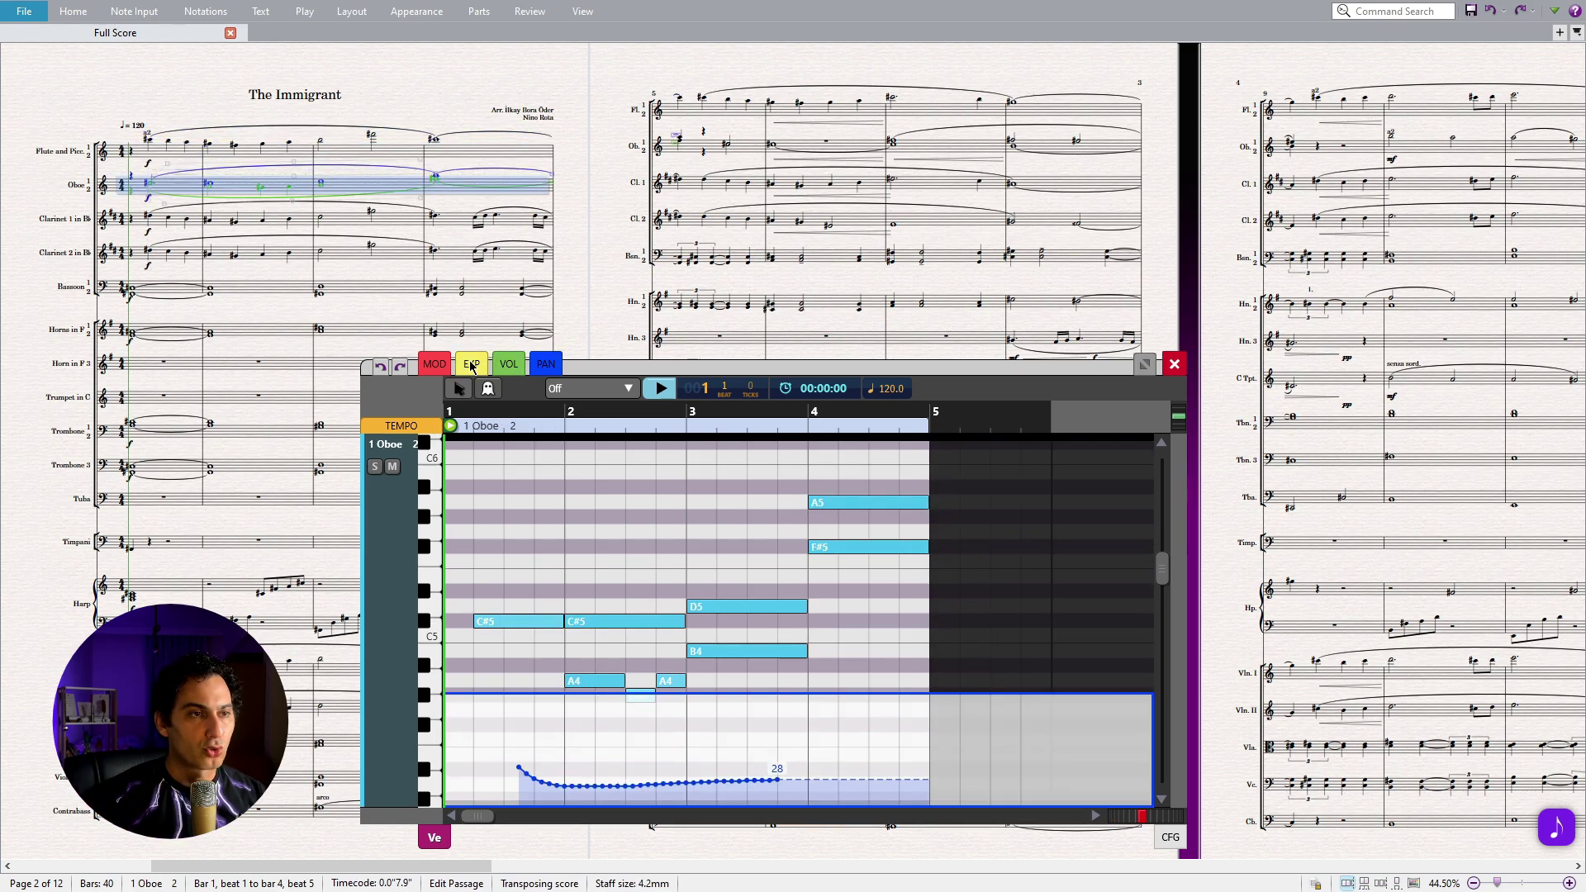
pyautogui.click(471, 364)
pyautogui.press('Escape')
# Step: Export the score as the MIDI file 'The Godfather II - Immigrant'
pyautogui.doubleClick(176, 263)
pyautogui.click(24, 11)
pyautogui.click(433, 566)
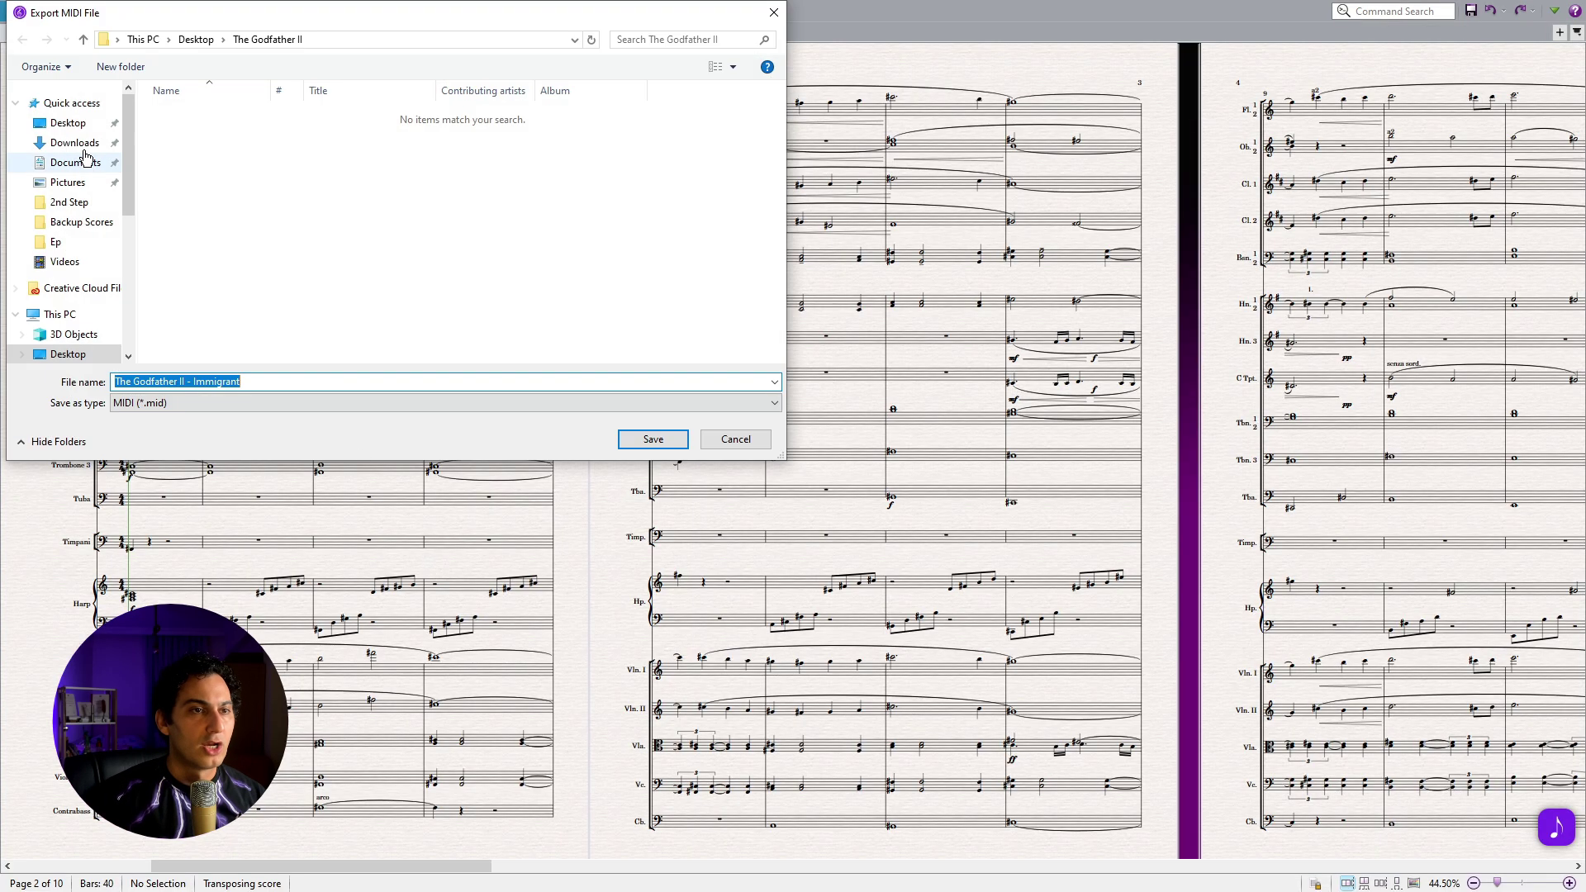
pyautogui.click(68, 122)
pyautogui.click(671, 443)
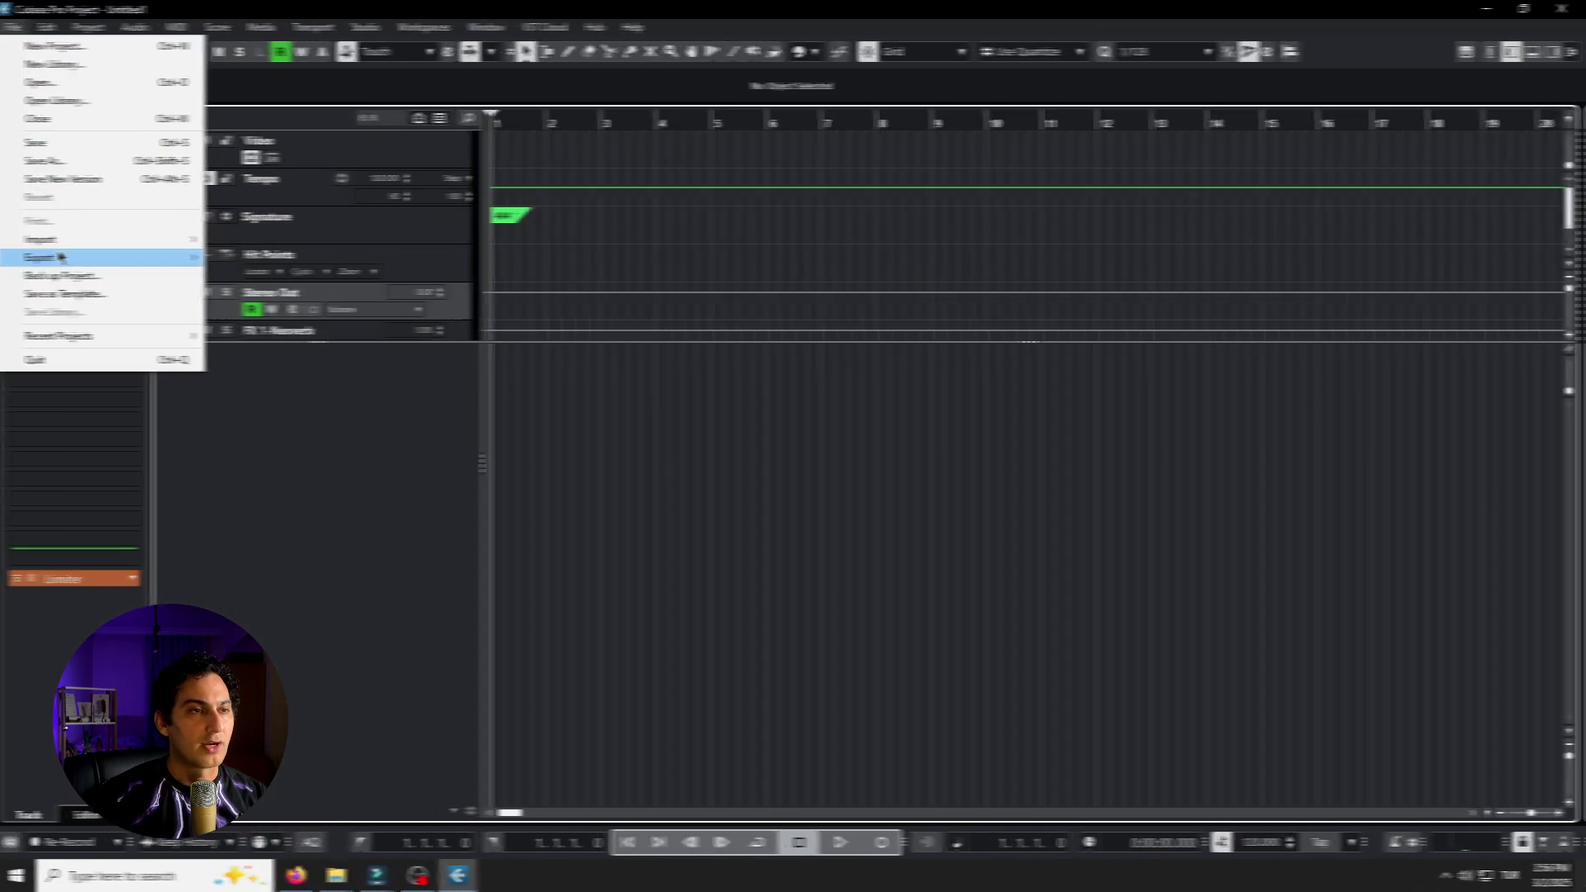
# Step: Import the Godfather MIDI file into a new Cubase project and open the Flute and Picc. part in the Key Editor
pyautogui.moveTo(165, 239)
pyautogui.click(262, 419)
pyautogui.click(724, 464)
pyautogui.click(292, 156)
pyautogui.doubleClick(293, 157)
pyautogui.click(516, 408)
pyautogui.doubleClick(516, 407)
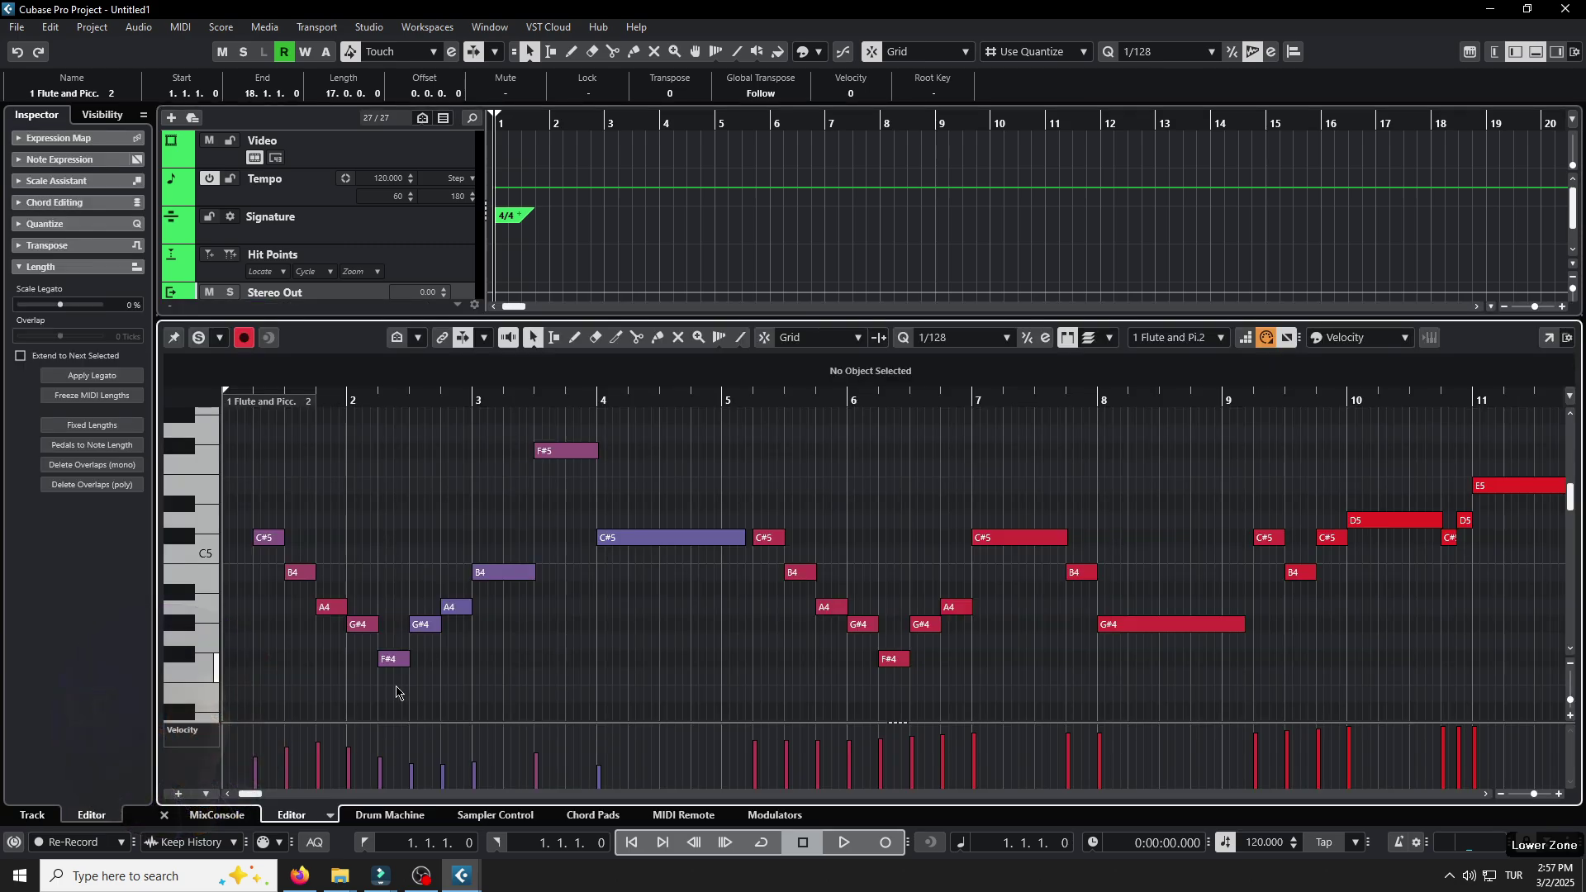